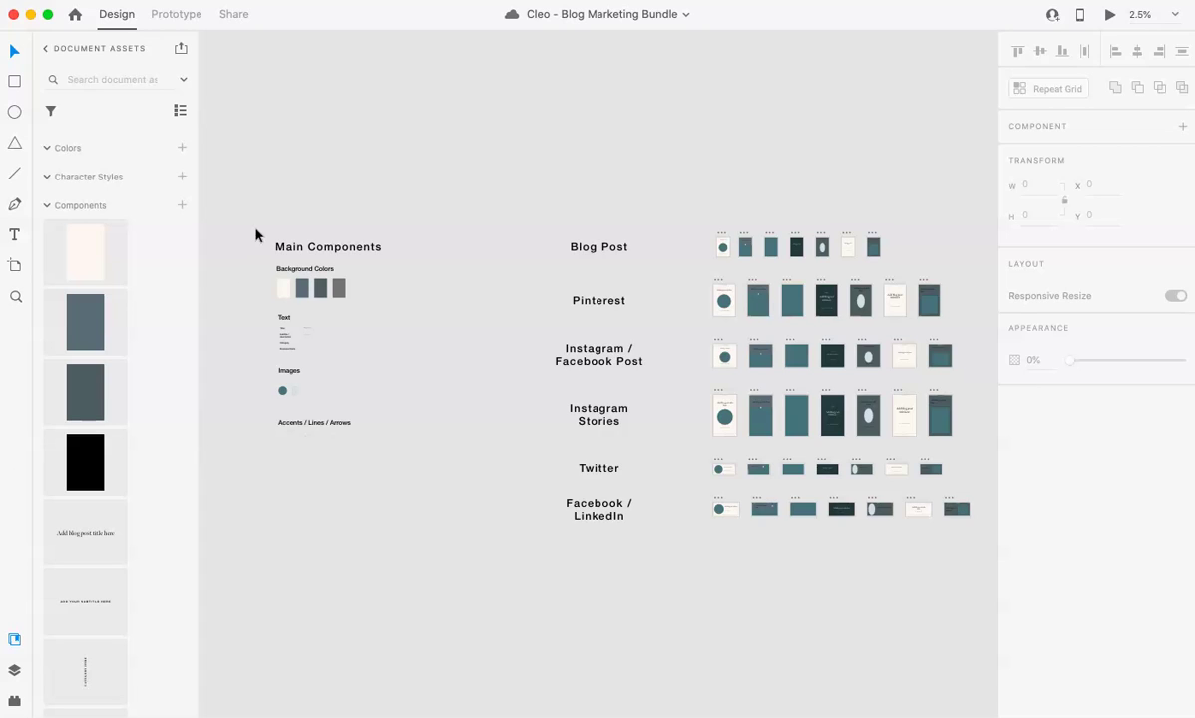
Pan around the board and inspect the cream and slate background colour swatches.
scroll(486, 611, "right", 3)
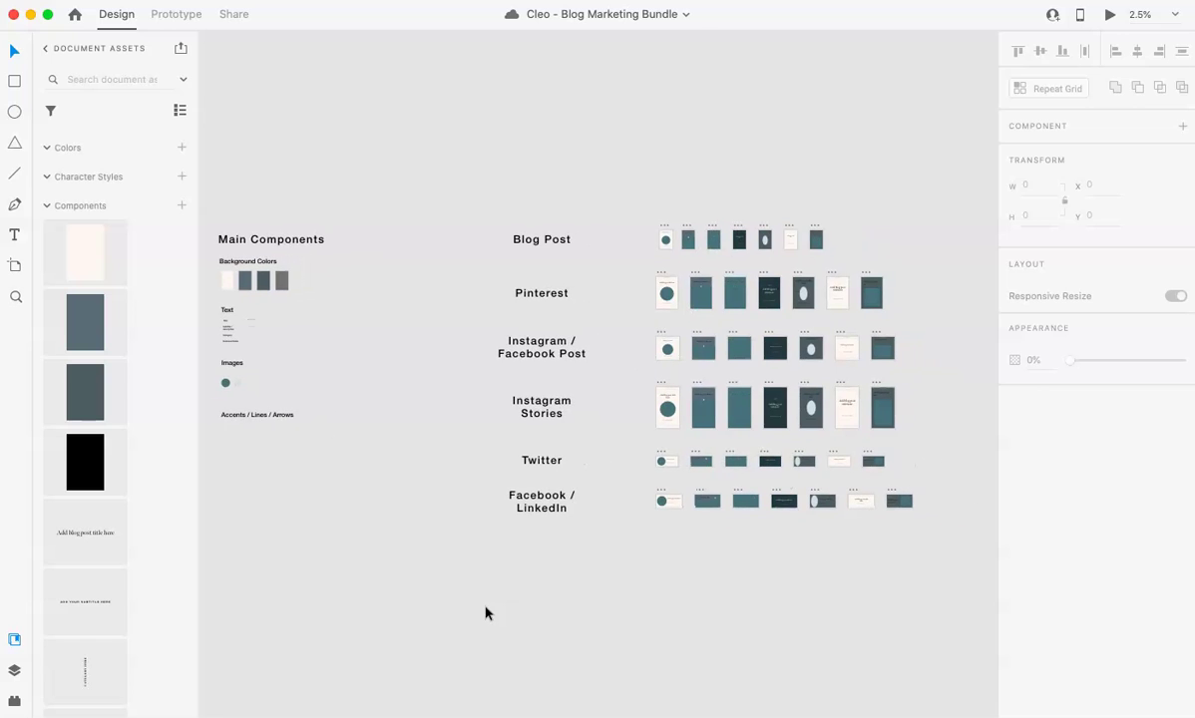
scroll(489, 528, "right", 2)
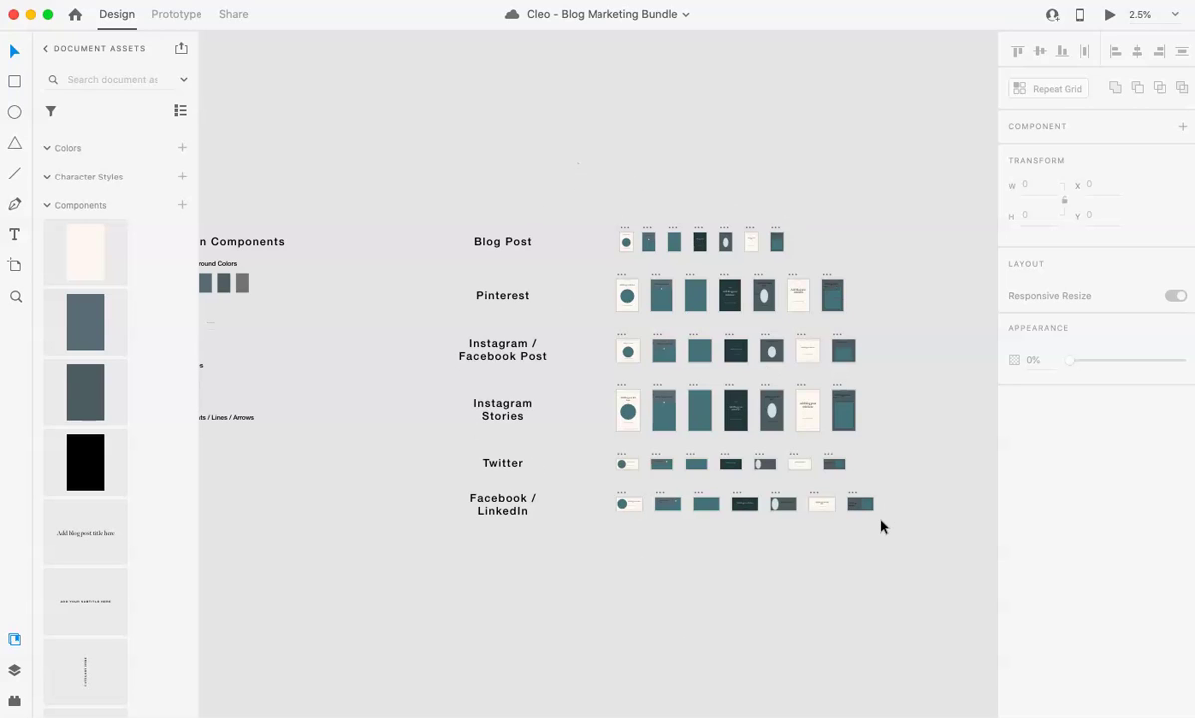
scroll(881, 526, "left", 5)
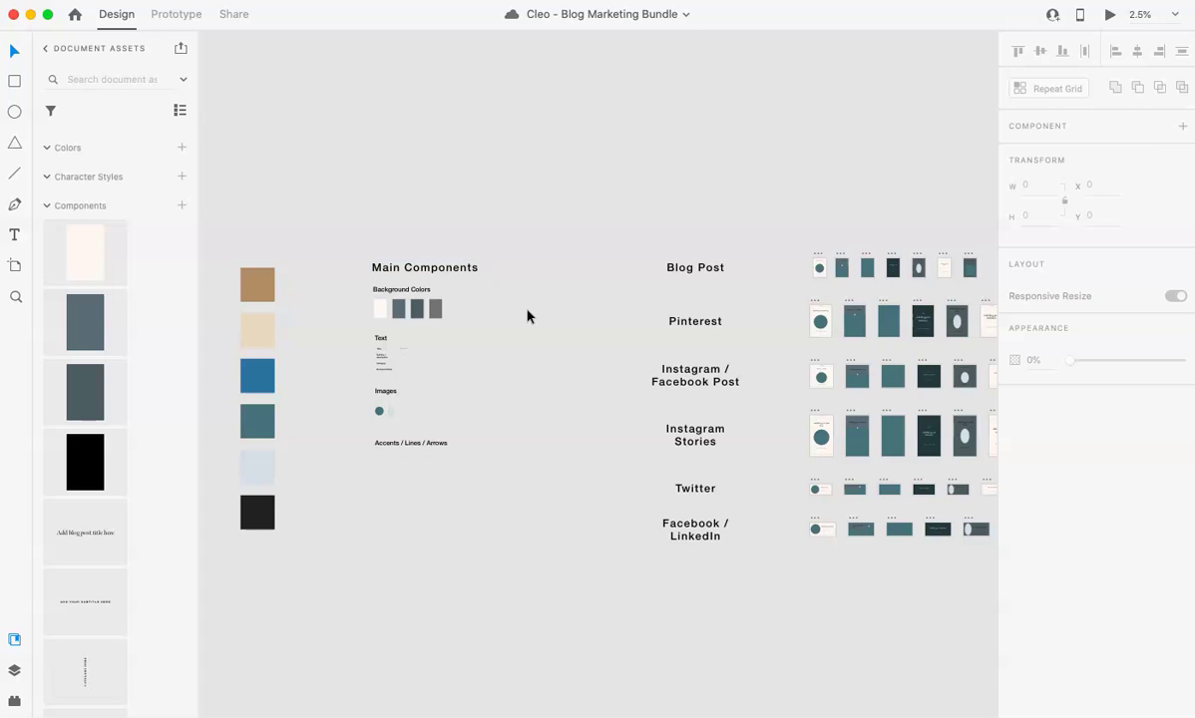
scroll(528, 316, "up", 2)
scroll(526, 315, "left", 3)
scroll(525, 316, "up", 1)
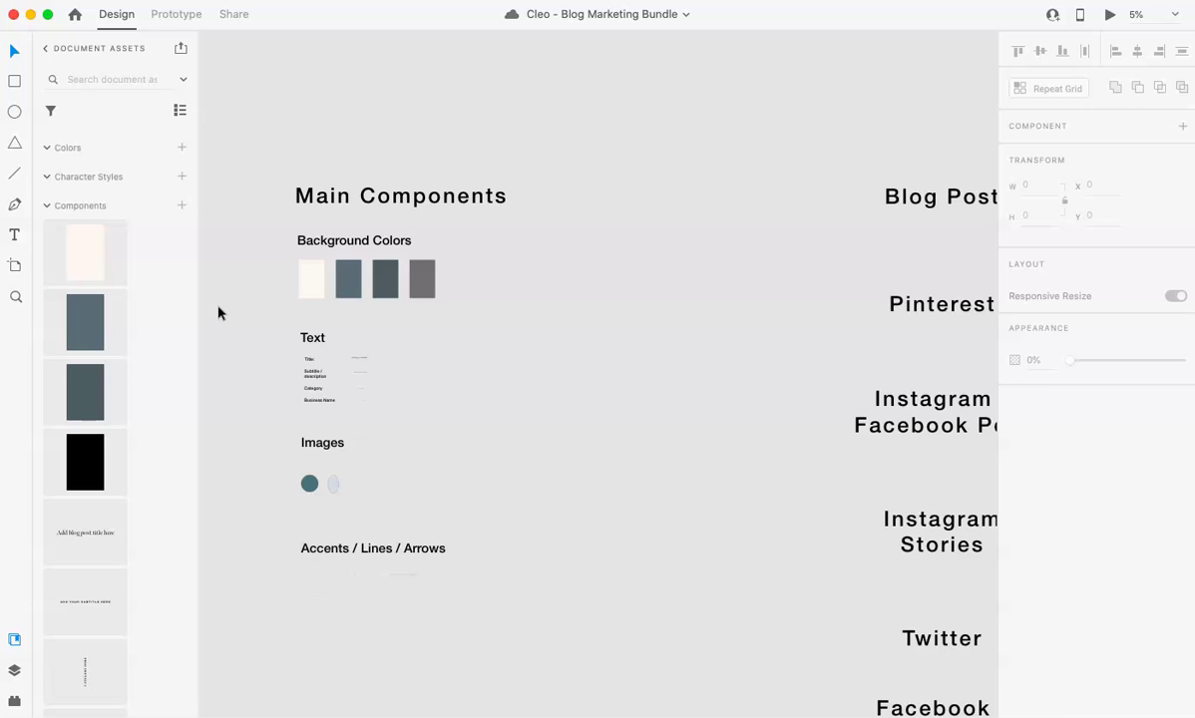
scroll(219, 313, "left", 3)
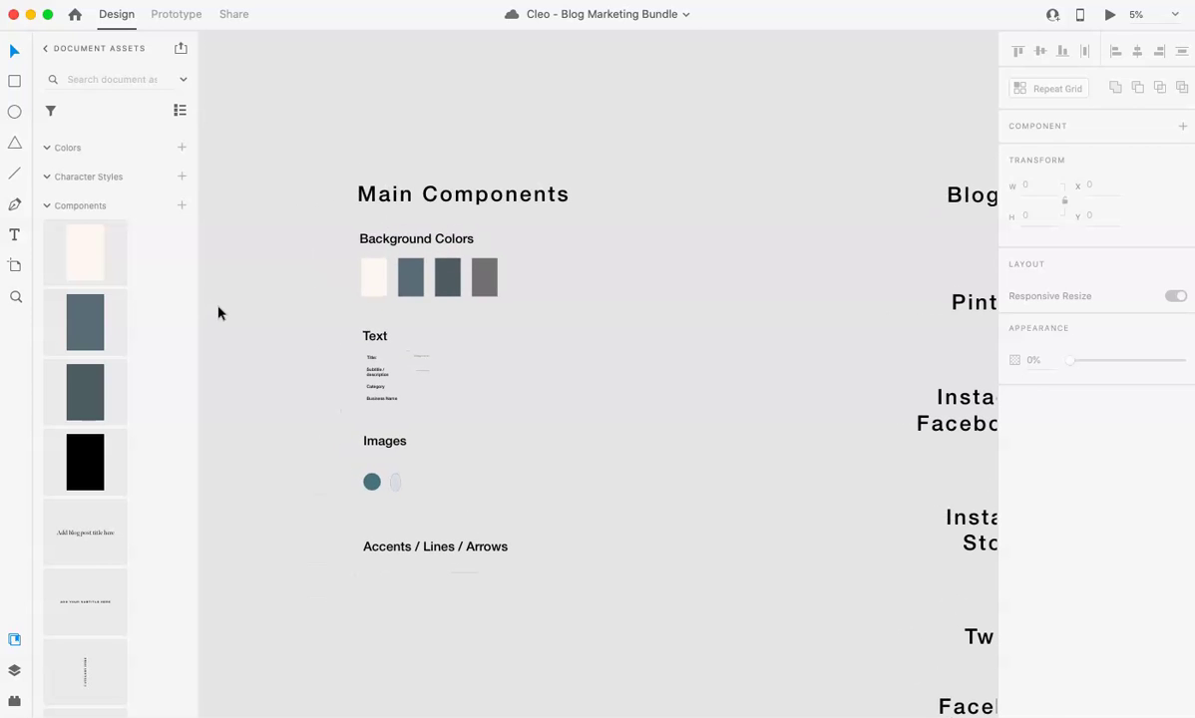
scroll(219, 313, "up", 5)
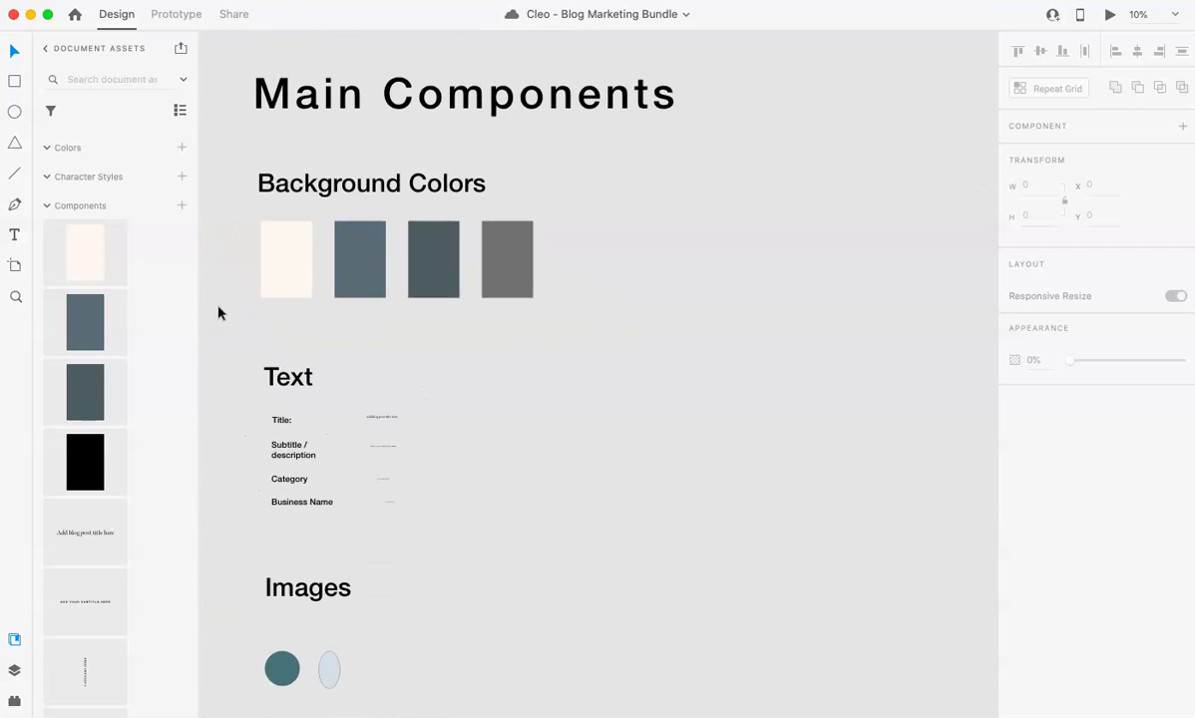
scroll(218, 314, "up", 1)
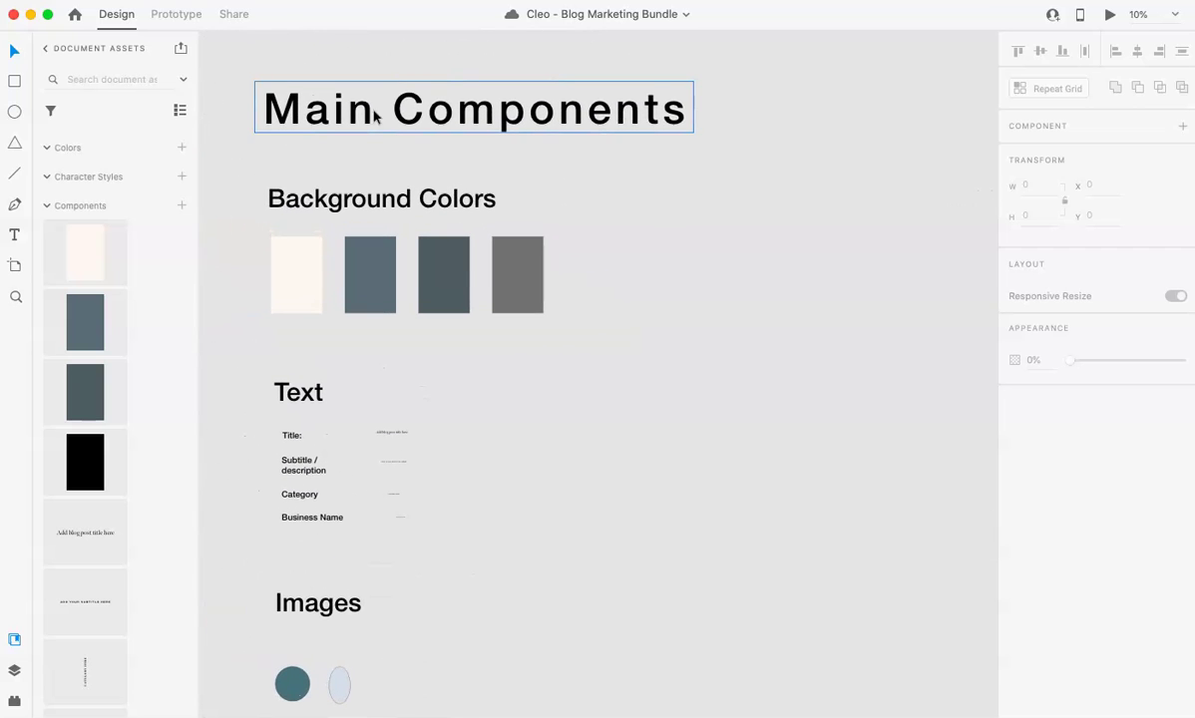
scroll(347, 346, "down", 1)
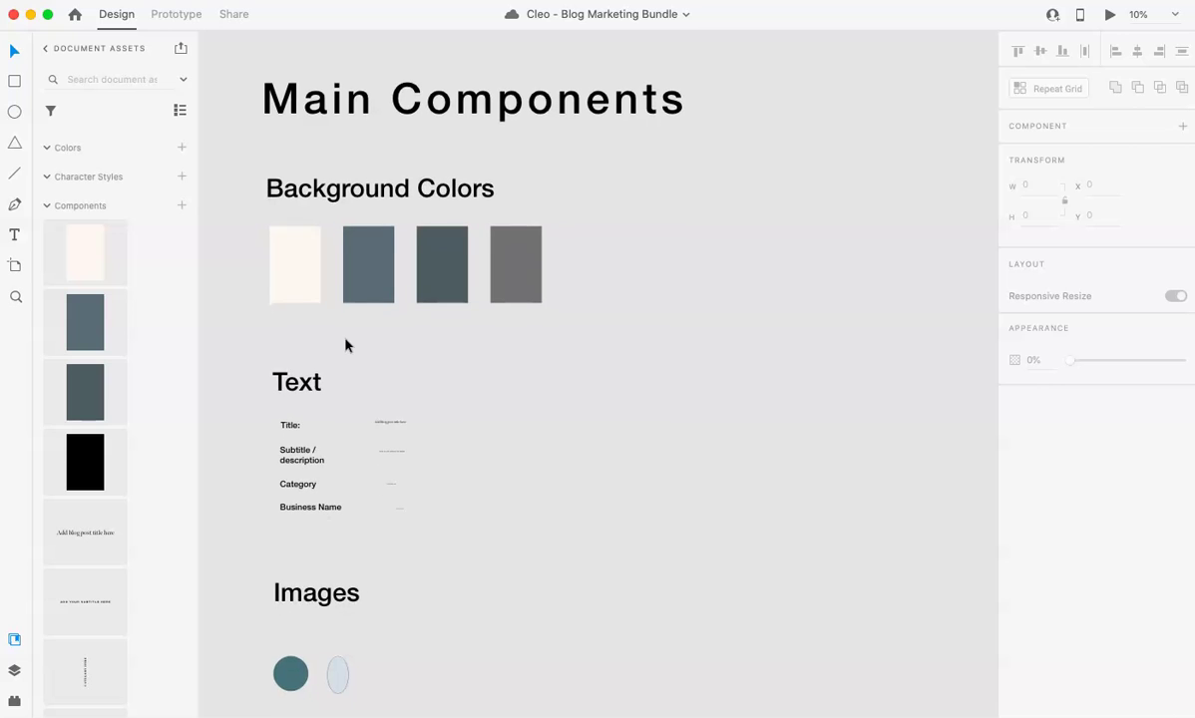
scroll(346, 346, "down", 10)
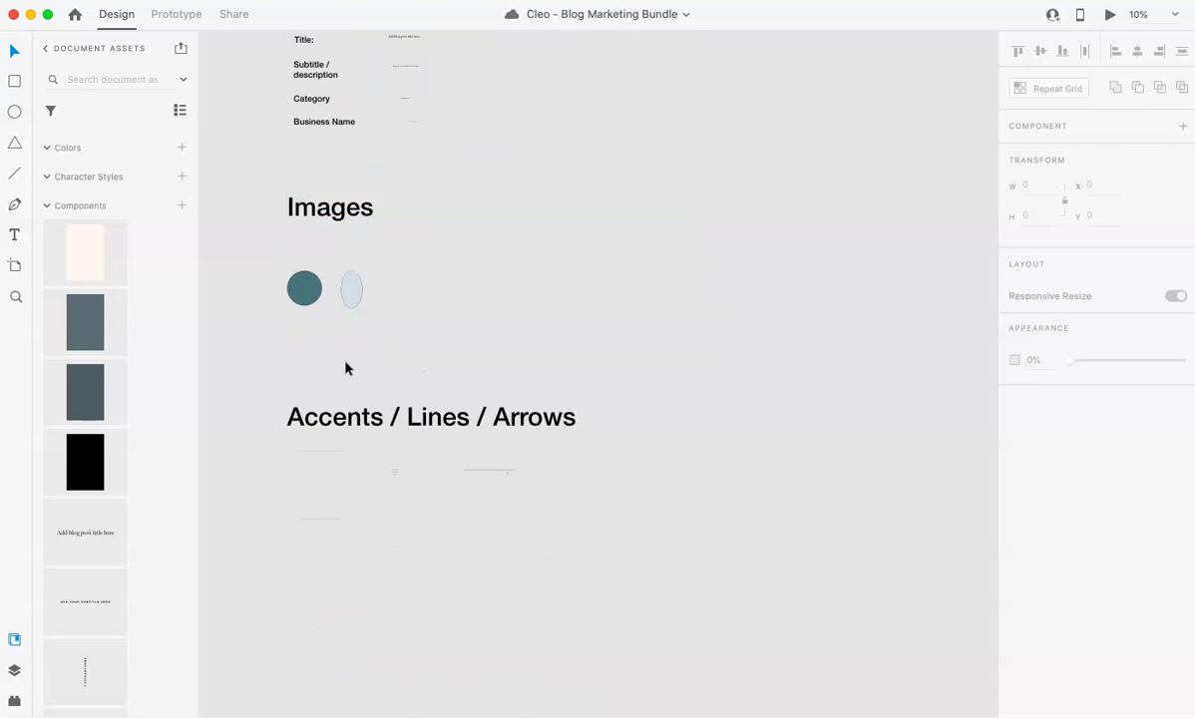
scroll(482, 399, "up", 10)
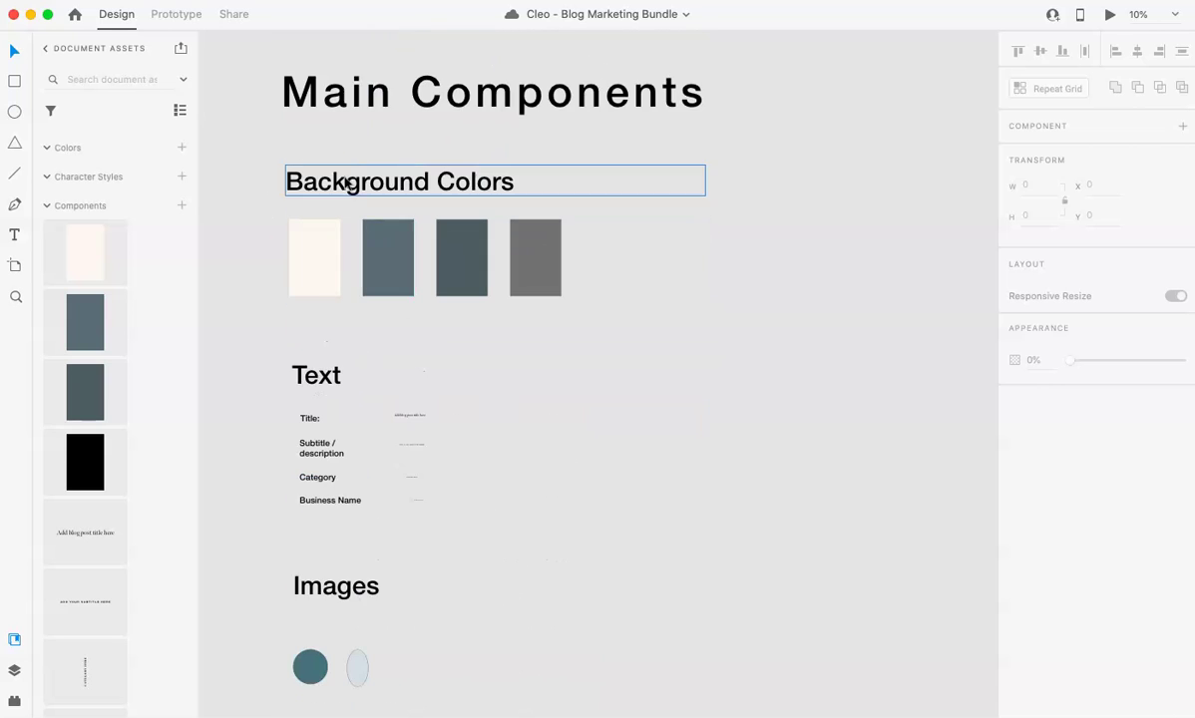
scroll(310, 339, "down", 10)
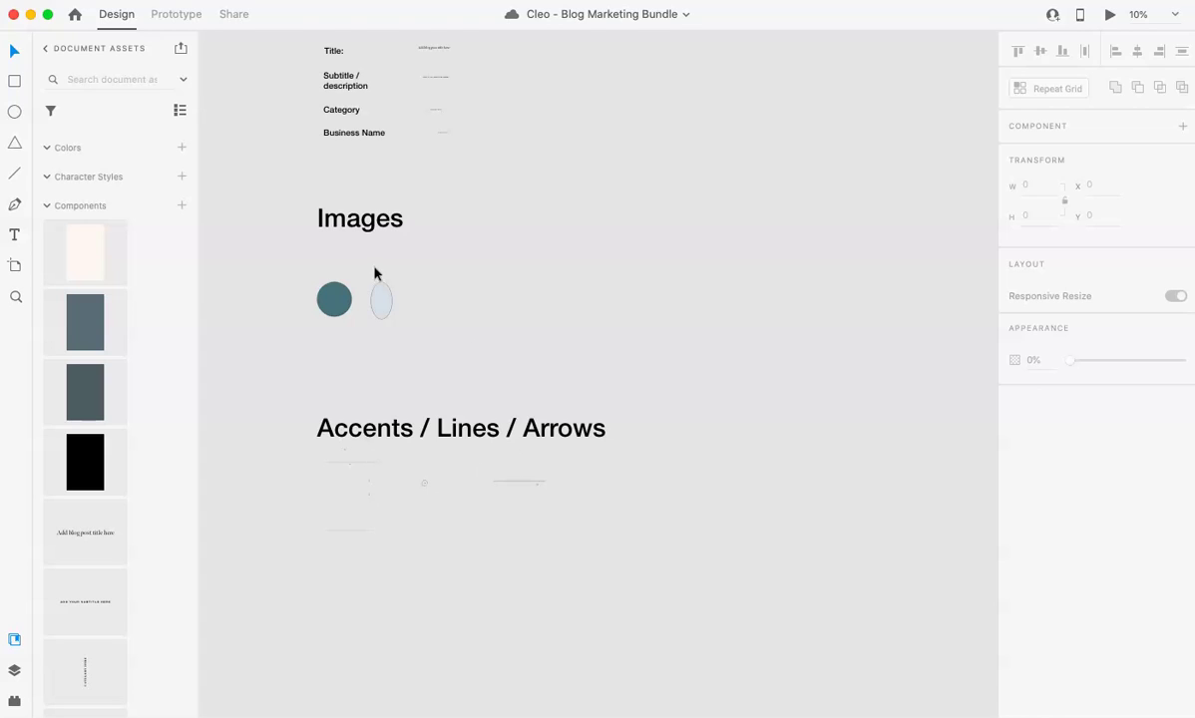
scroll(375, 273, "up", 10)
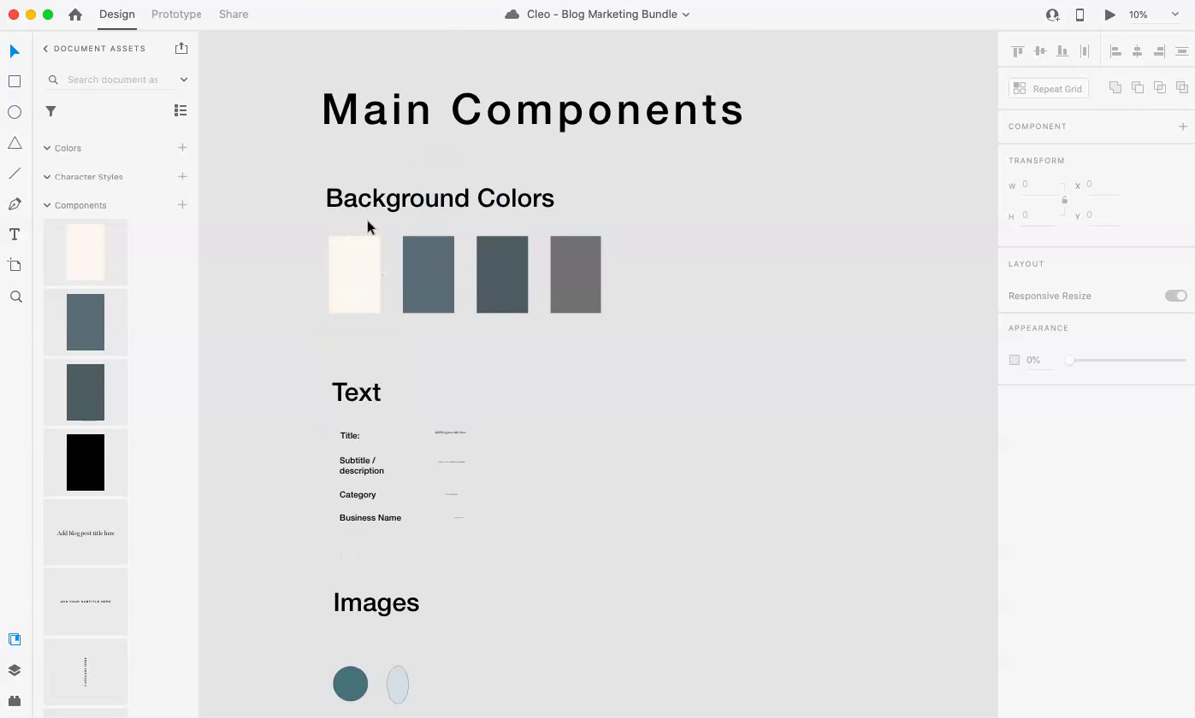
scroll(405, 341, "down", 3)
scroll(435, 429, "down", 5)
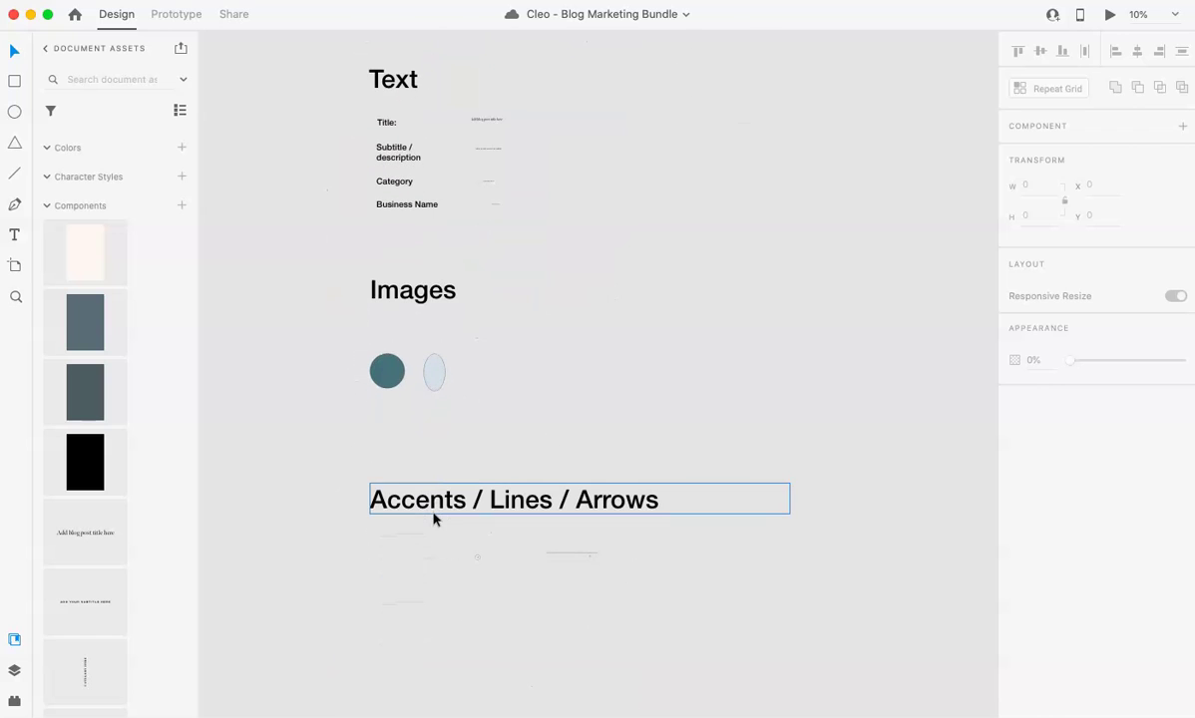
scroll(433, 518, "down", 3)
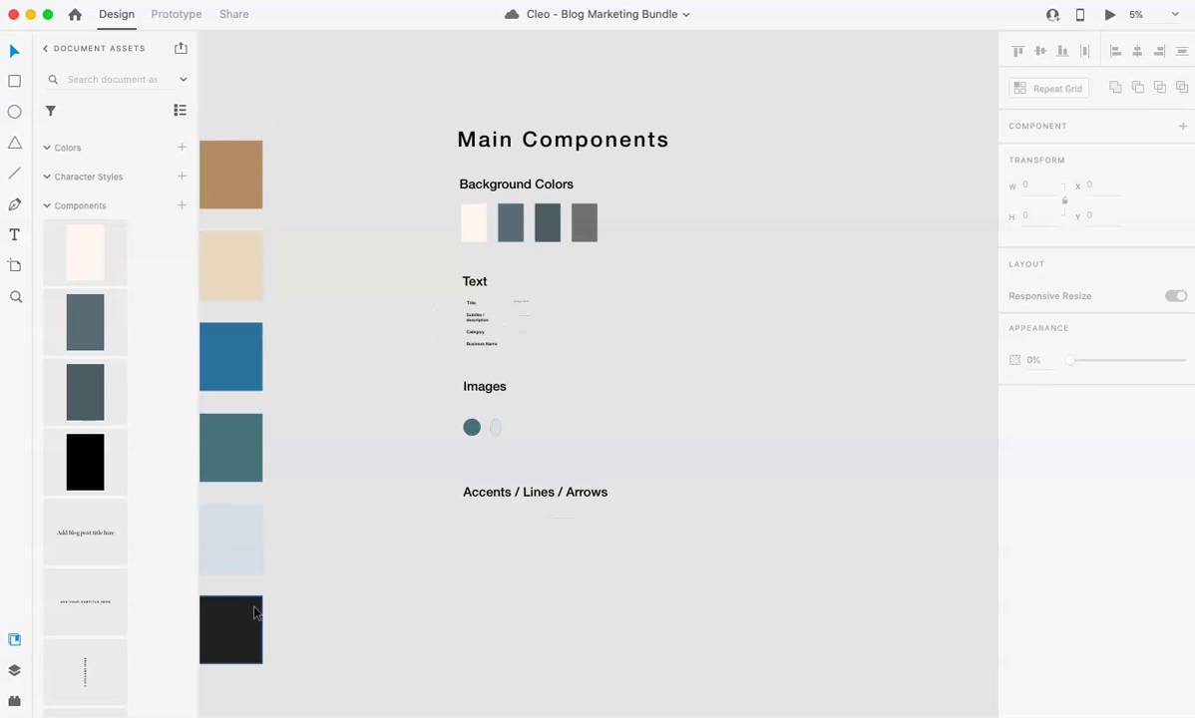
scroll(254, 613, "right", 1)
scroll(254, 613, "up", 1)
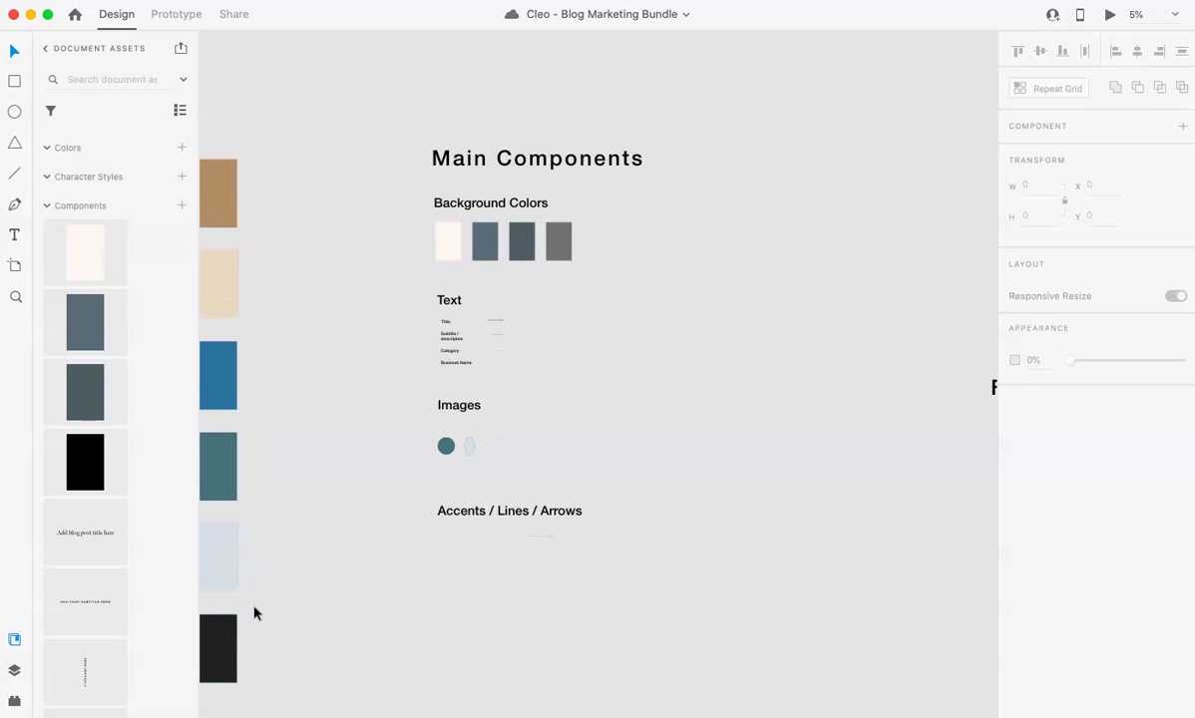
scroll(411, 199, "up", 5)
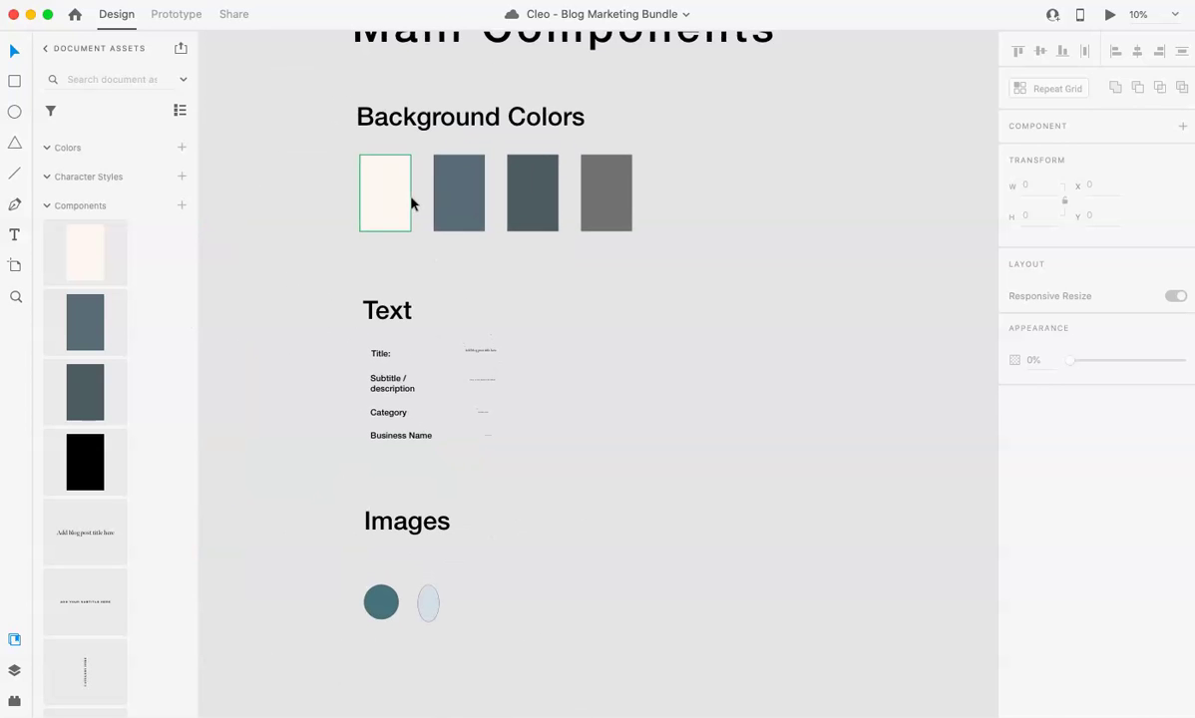
scroll(411, 203, "up", 5)
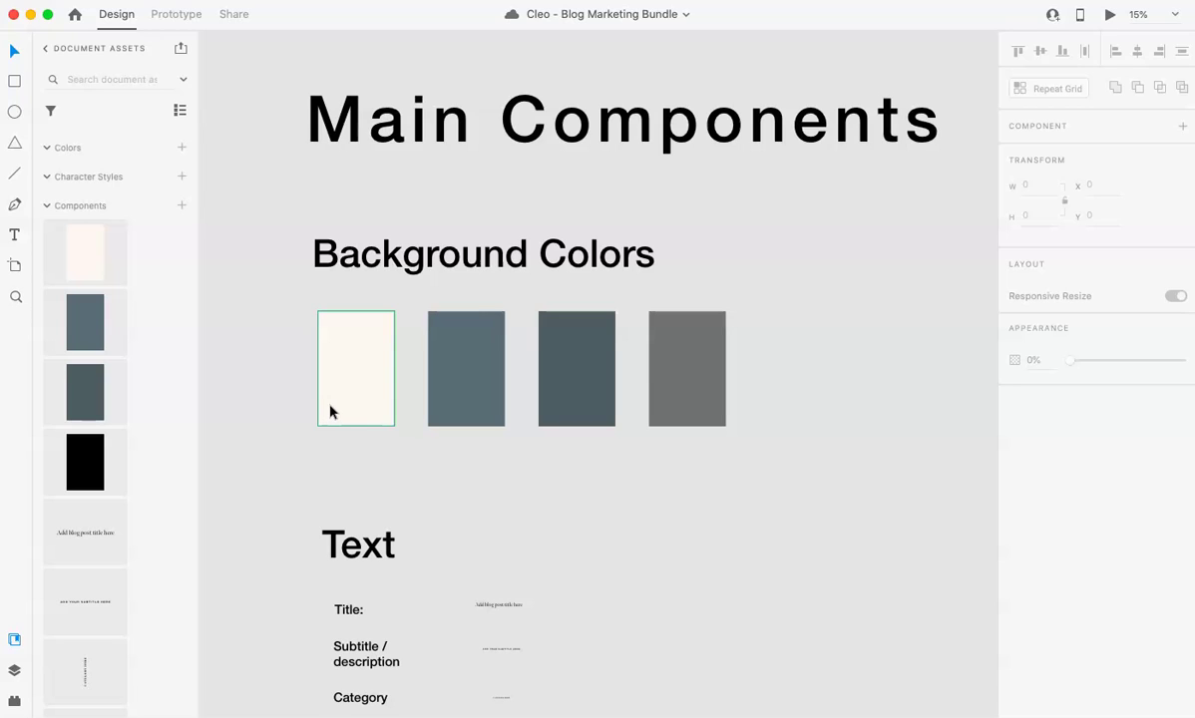
scroll(331, 412, "up", 3)
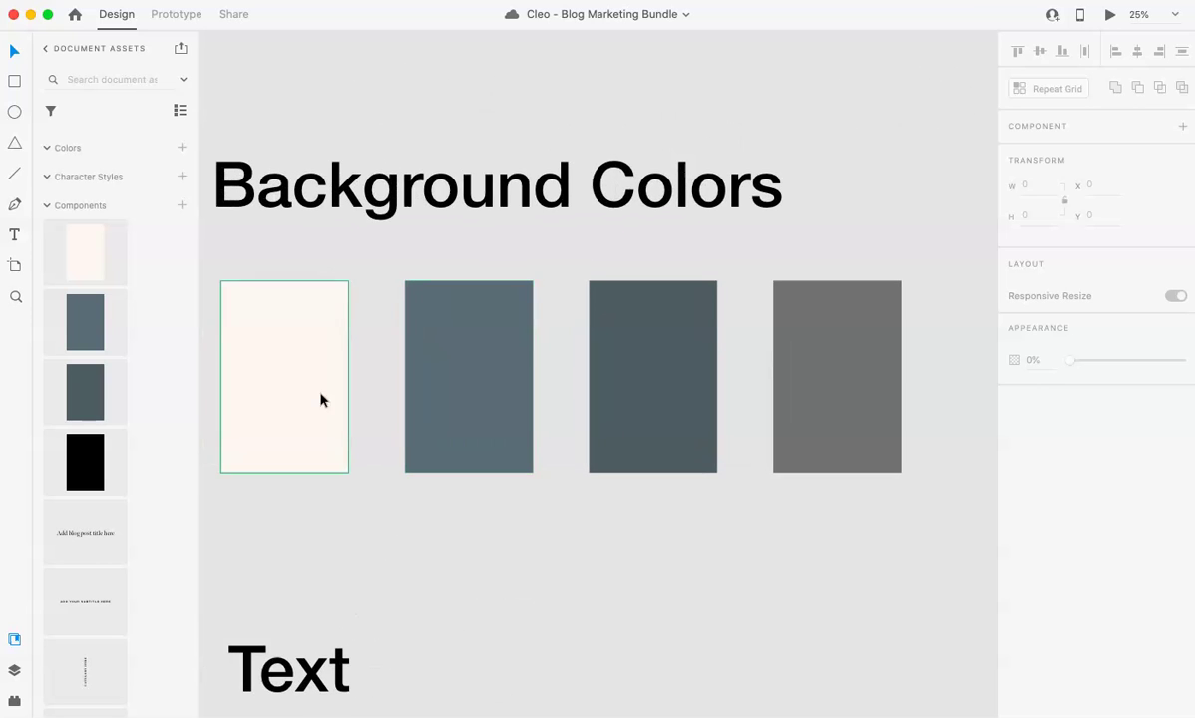
scroll(300, 373, "left", 3)
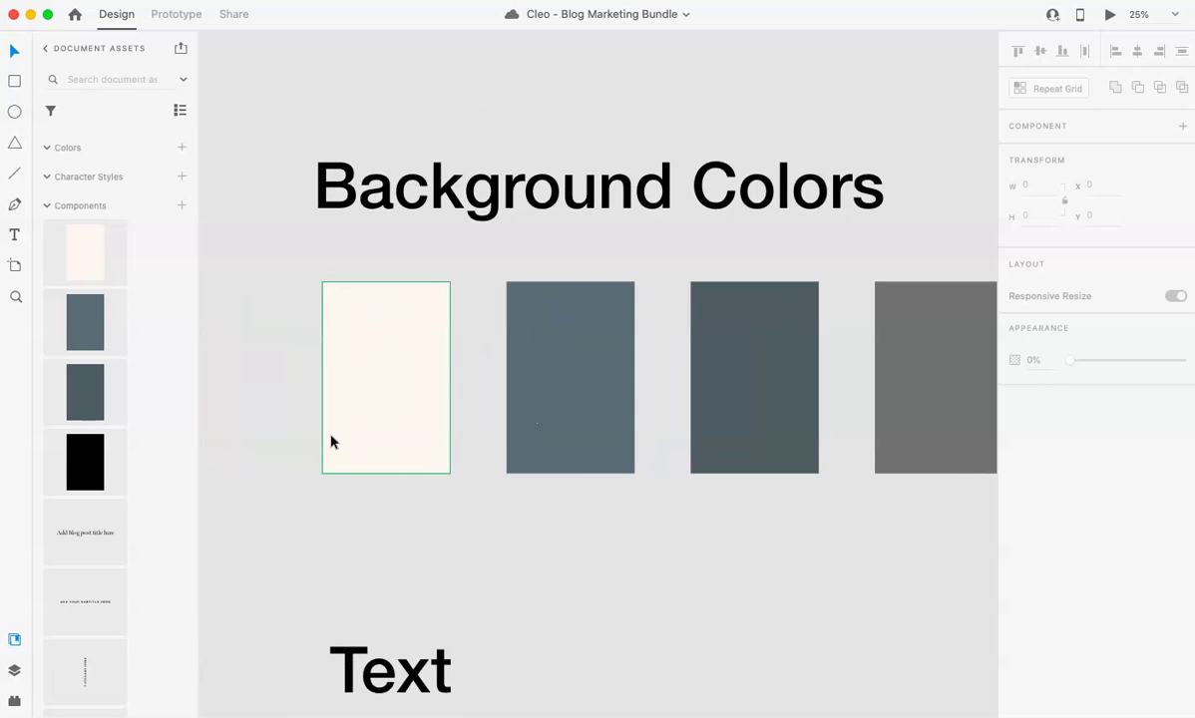
left_click(377, 317)
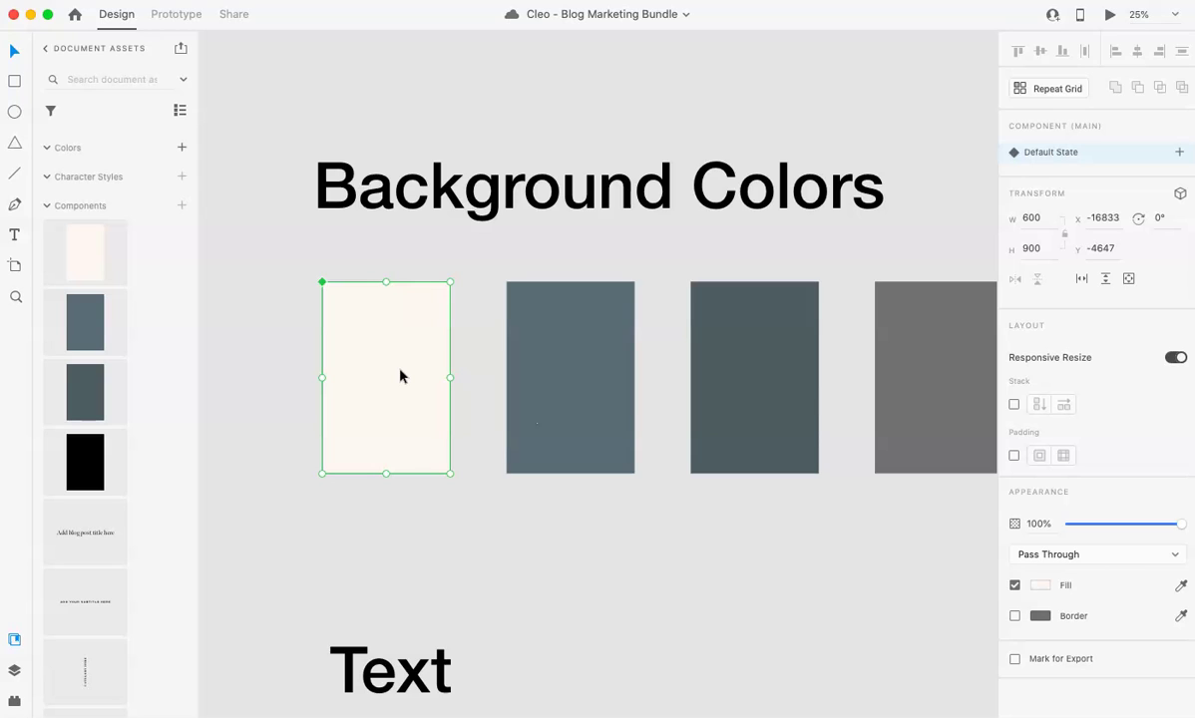
left_click(542, 373)
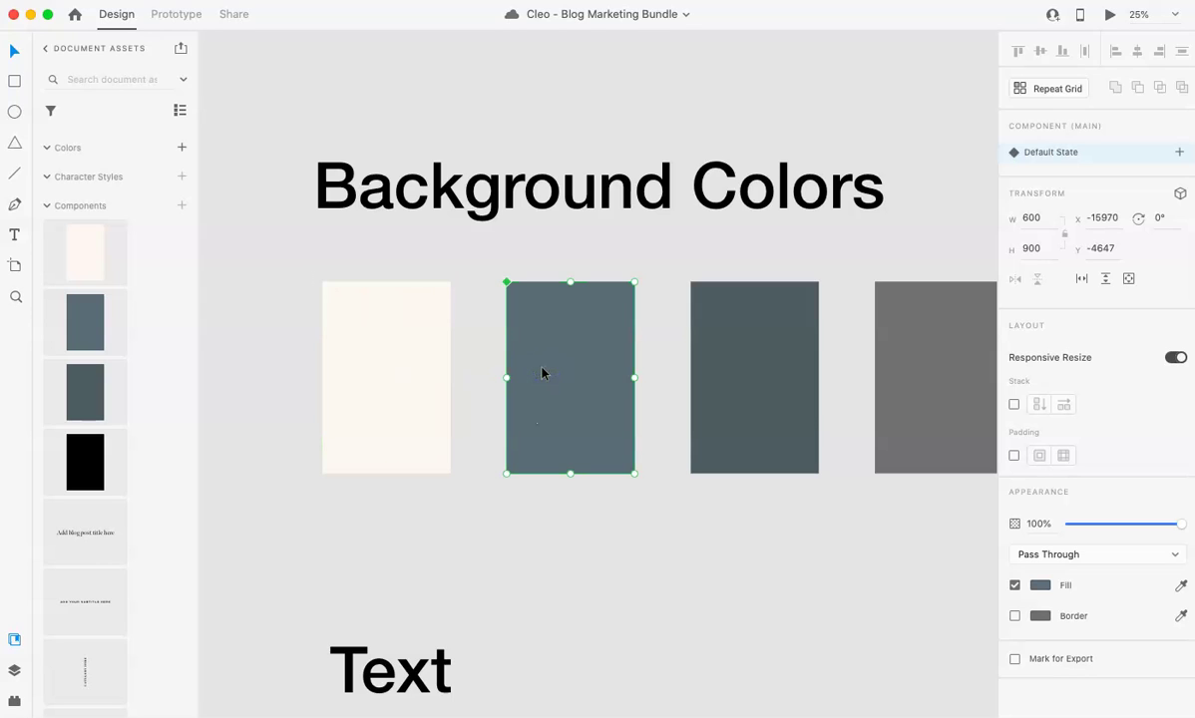
left_click(413, 359)
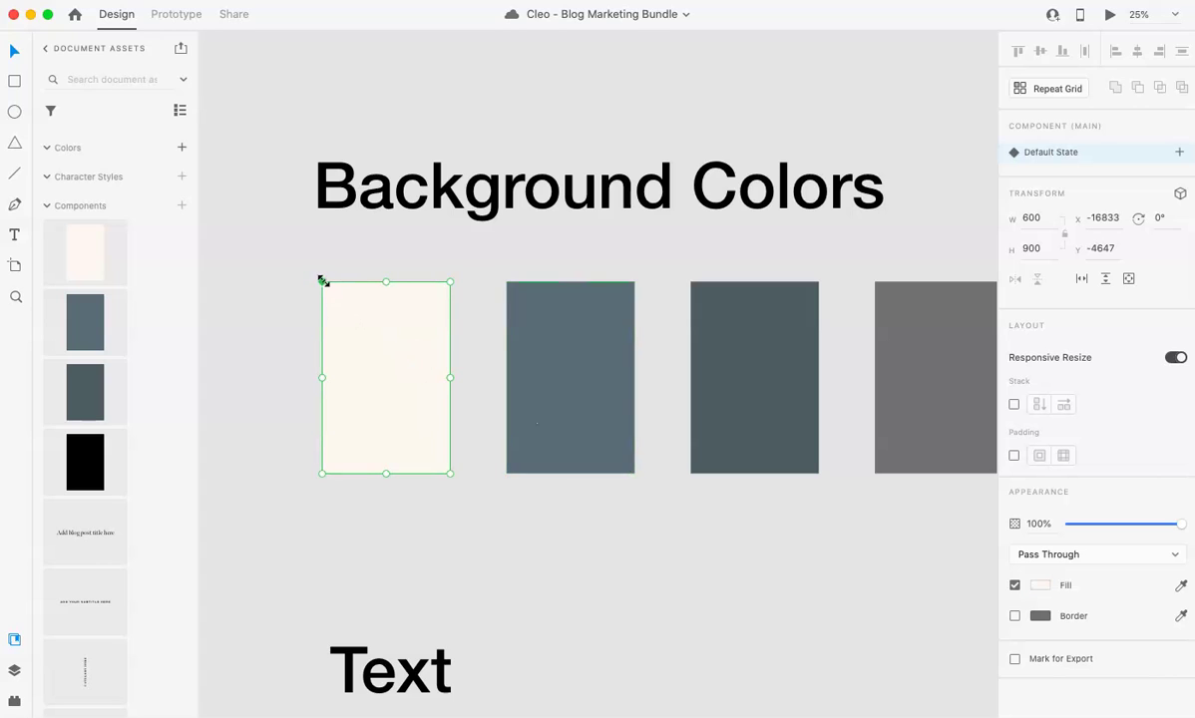
left_click(321, 285)
left_click(288, 343)
scroll(288, 342, "down", 5)
scroll(288, 345, "down", 5)
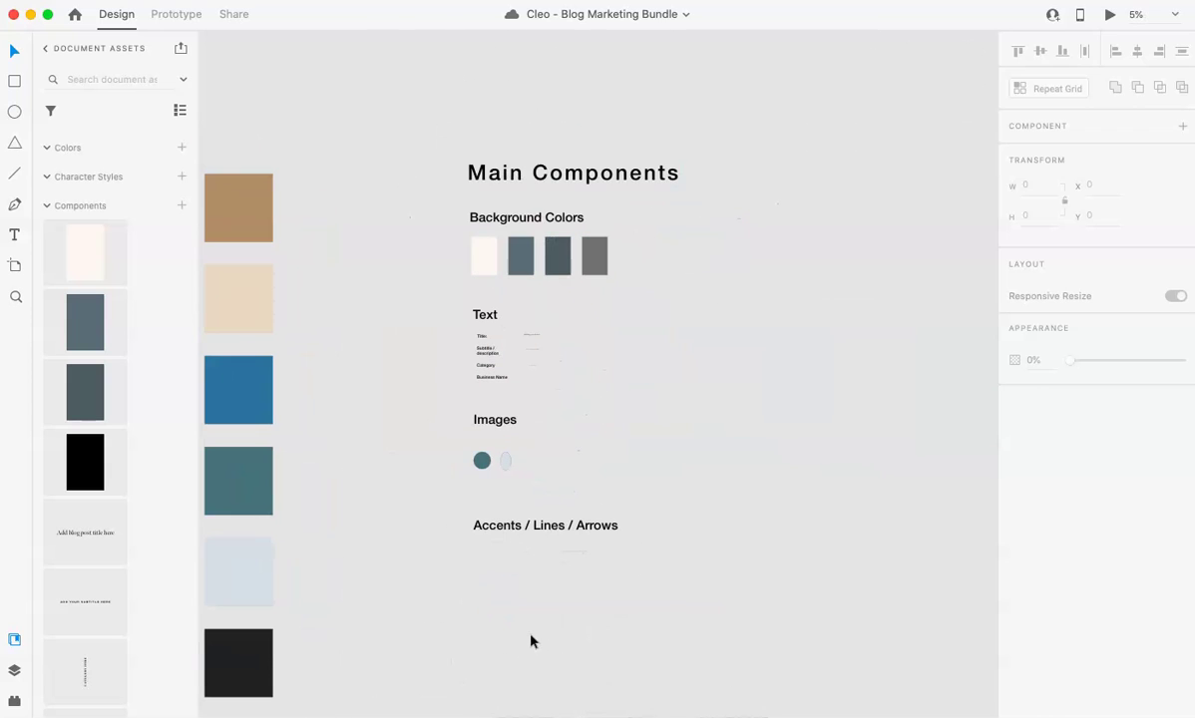
scroll(528, 639, "up", 10)
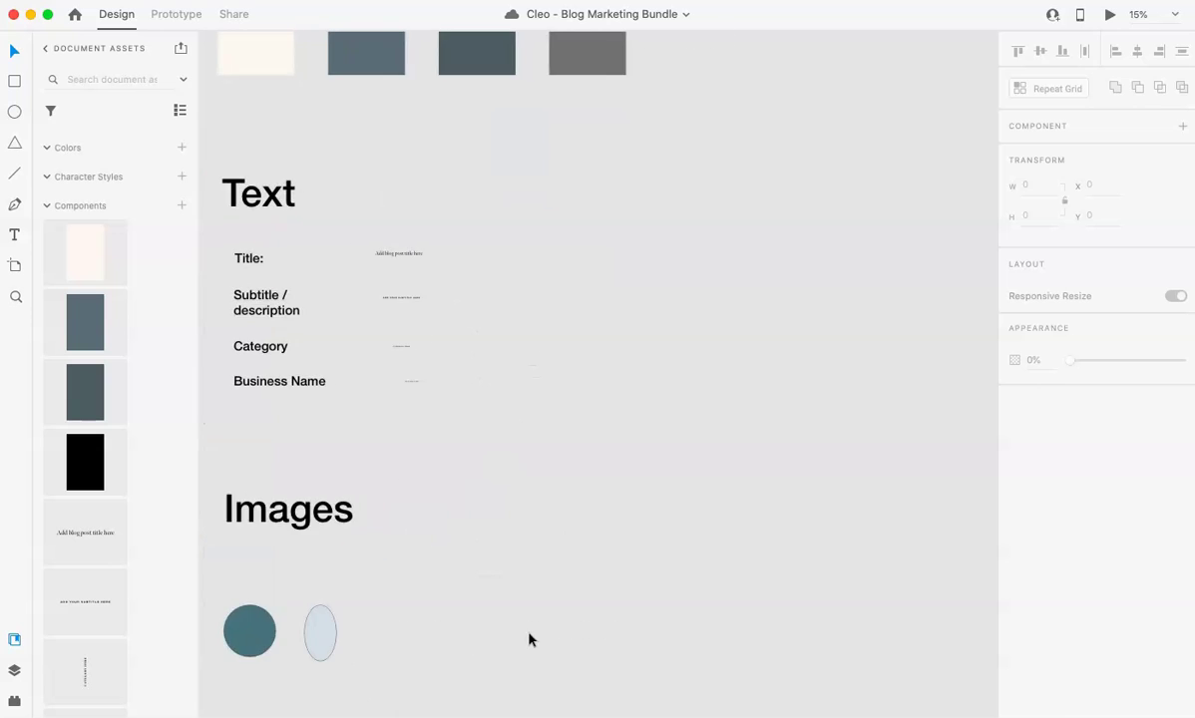
scroll(528, 640, "up", 5)
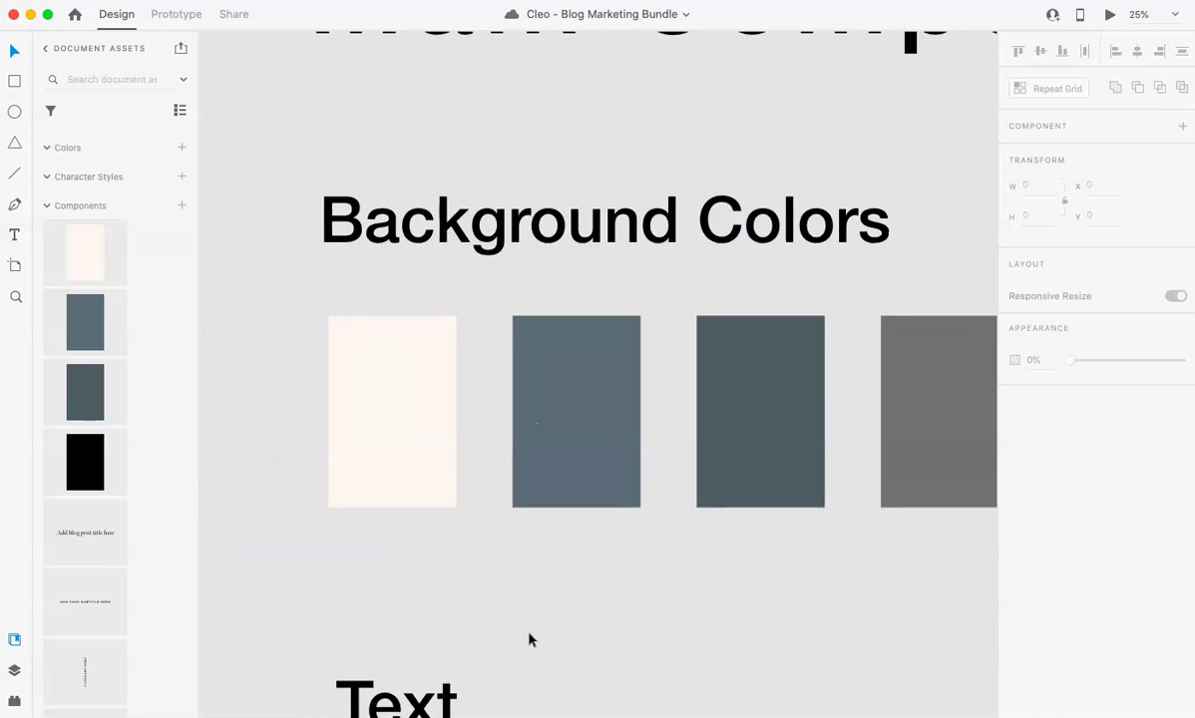
Select the rectangle inside the cream background swatch and open its fill colour picker.
left_click(400, 262)
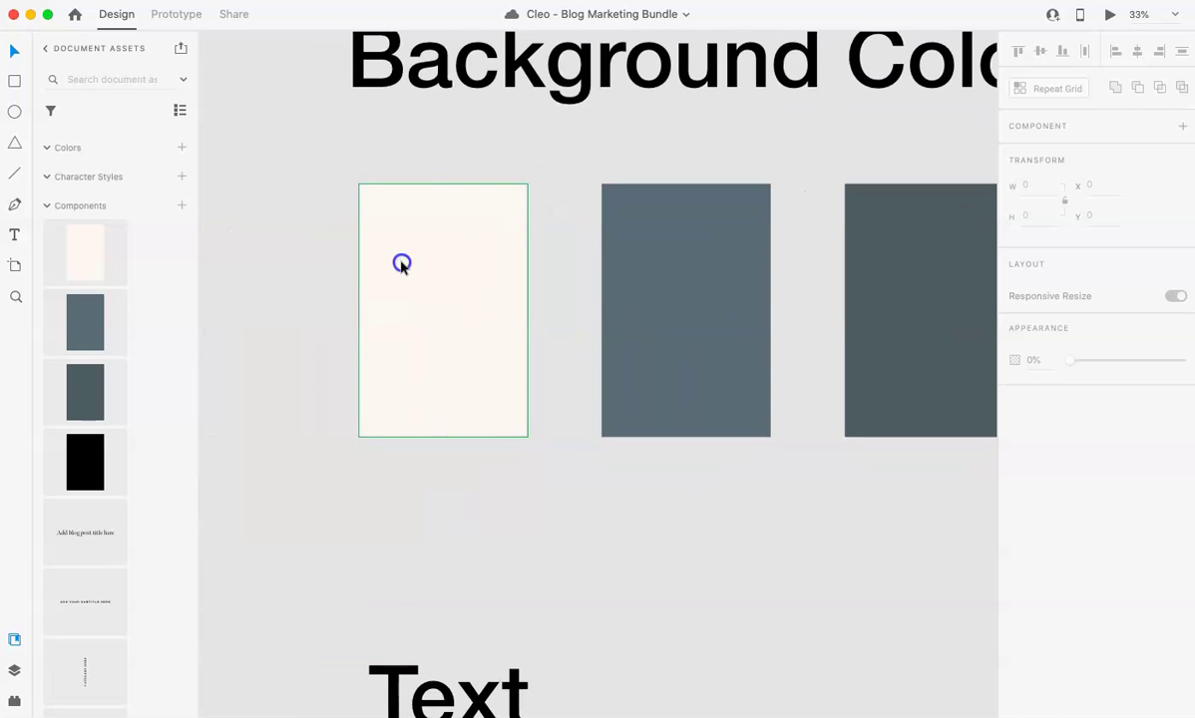
left_click(414, 320)
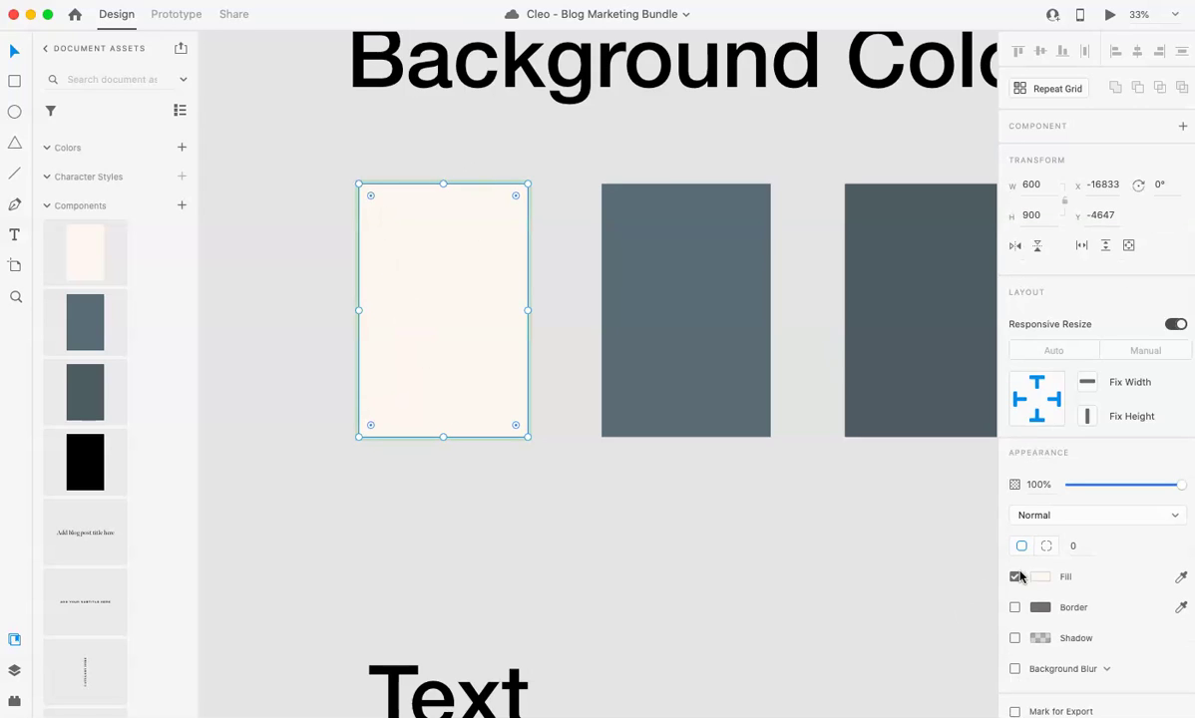
left_click(769, 526)
left_click(454, 334)
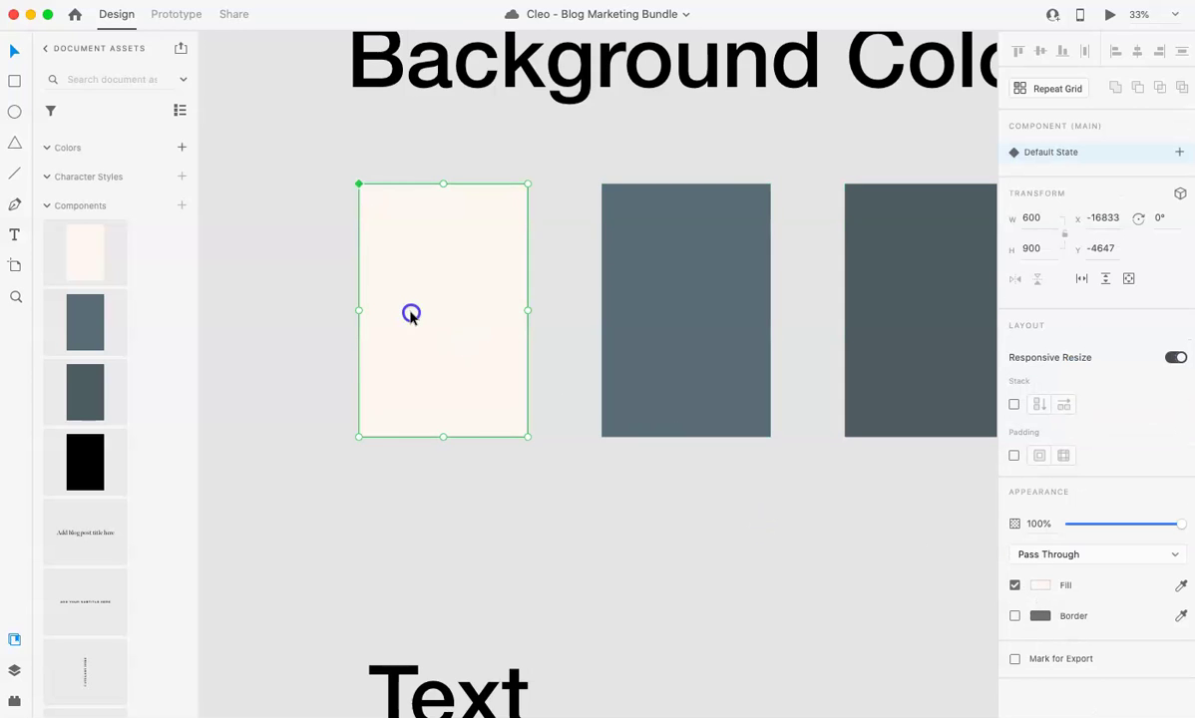
double_click(409, 314)
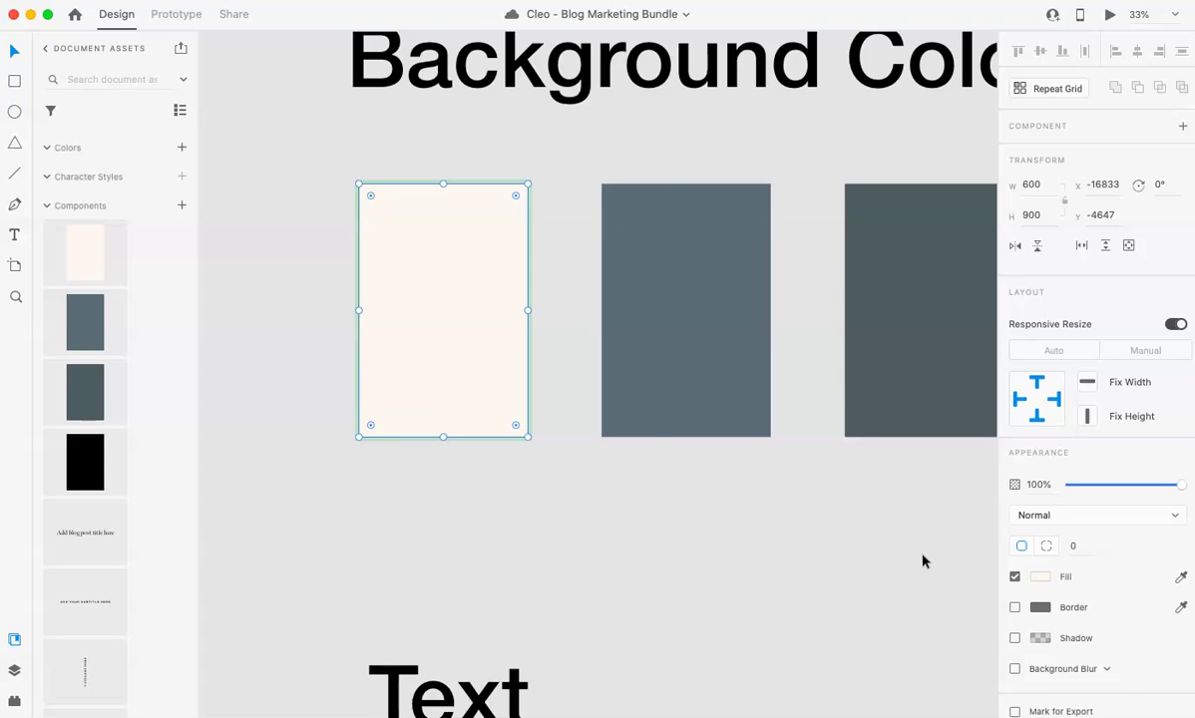
left_click(1042, 579)
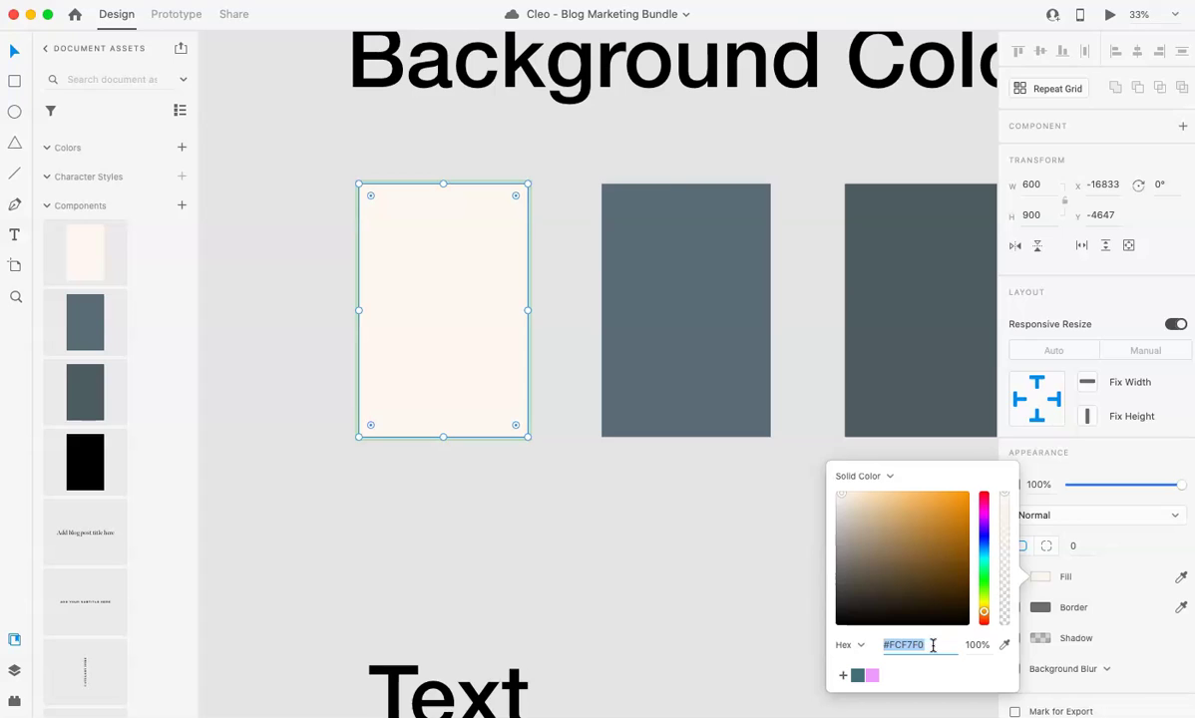
Set the block's fill hex to 171717 and save it as a swatch.
mouse_move(905, 645)
left_mouse_down()
mouse_move(934, 645)
mouse_move(889, 644)
left_mouse_up()
type("fb84he")
key("Escape")
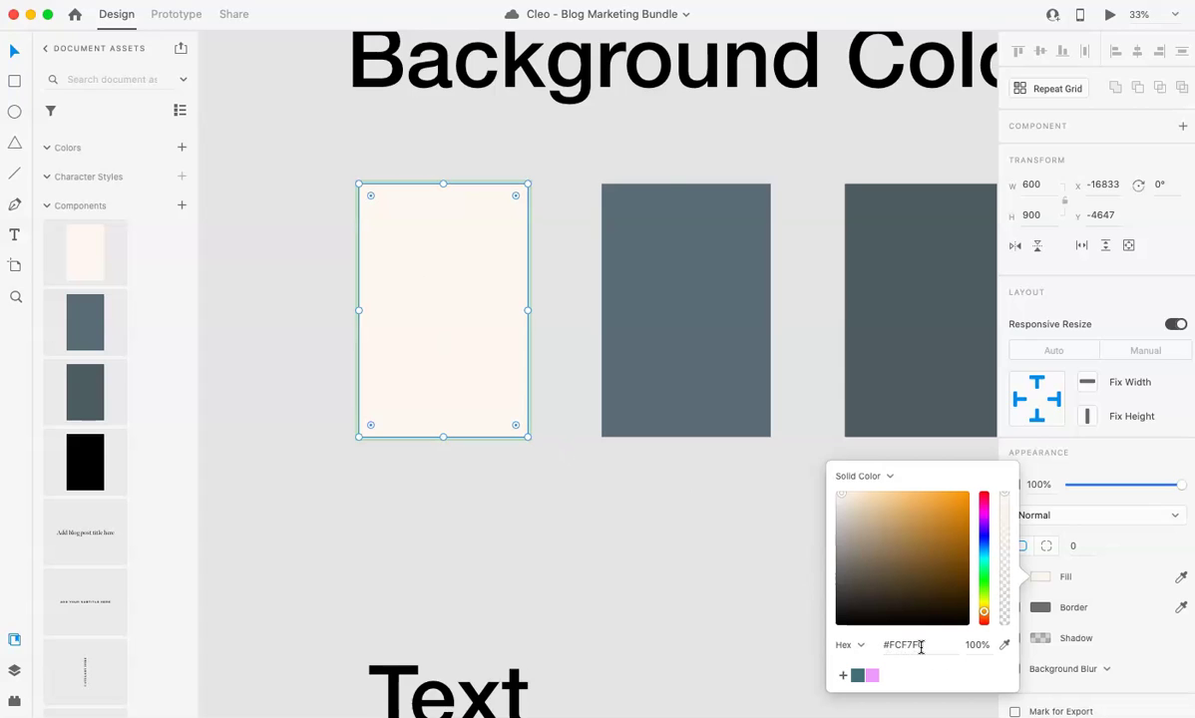
left_click(897, 644)
type("171717")
key("Return")
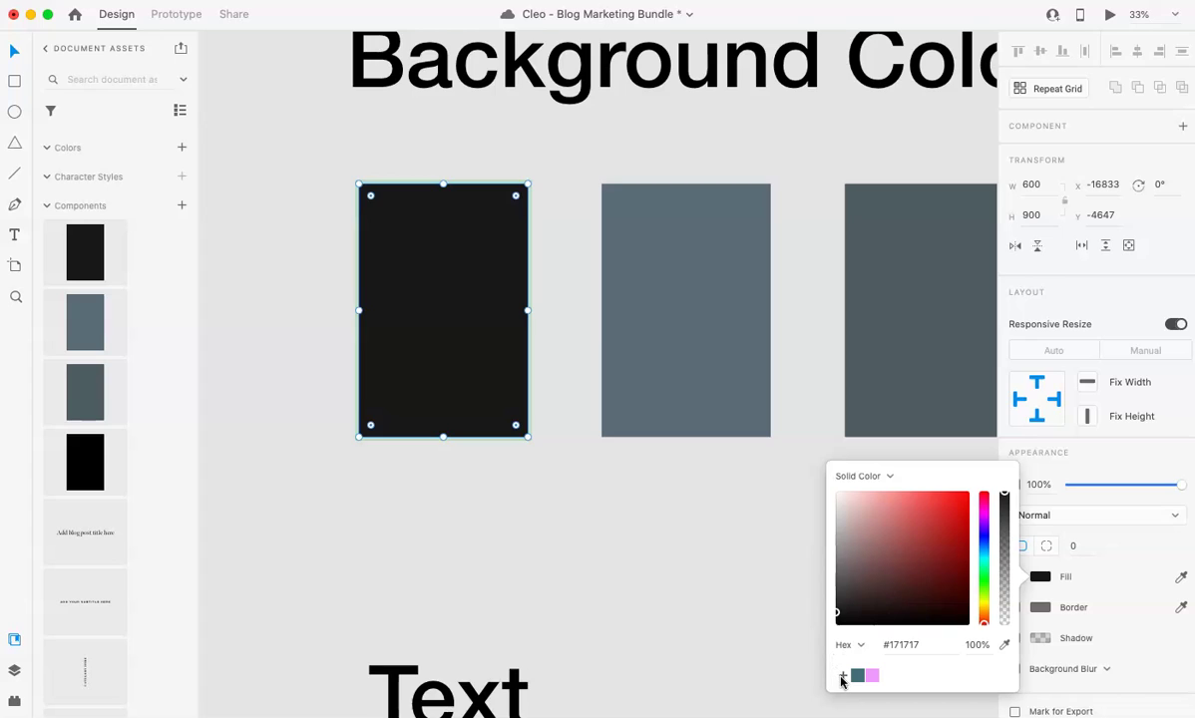
left_click(843, 677)
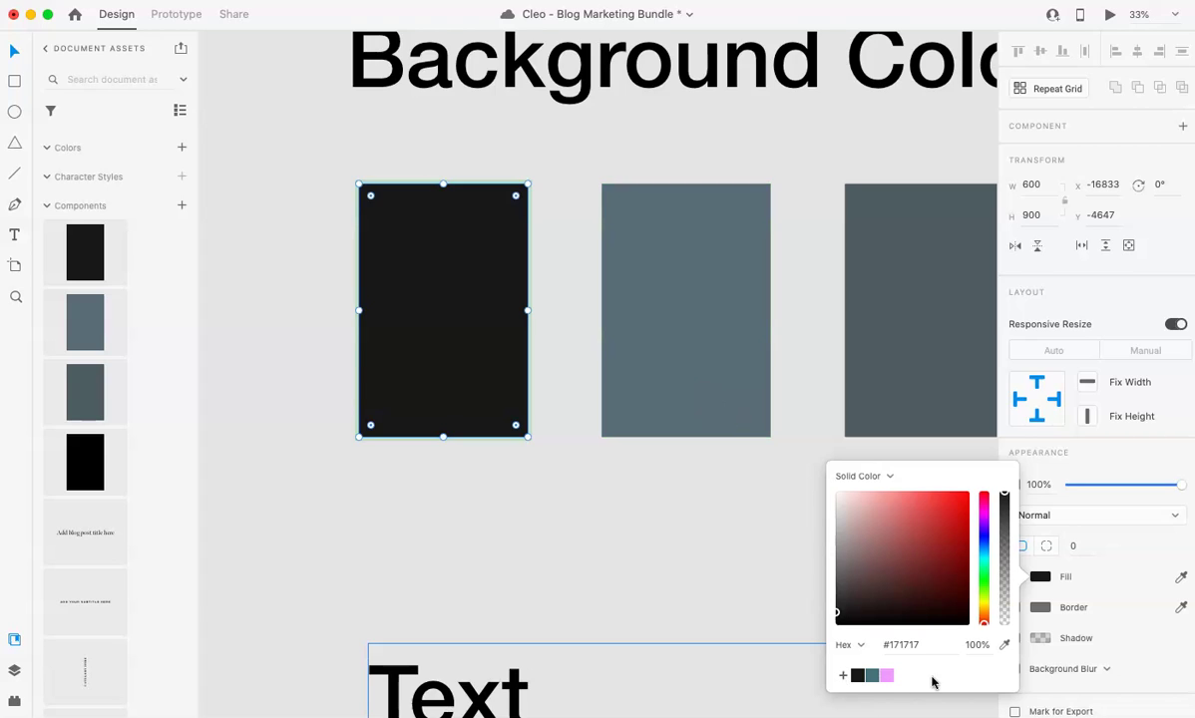
left_click(691, 532)
scroll(691, 532, "down", 10)
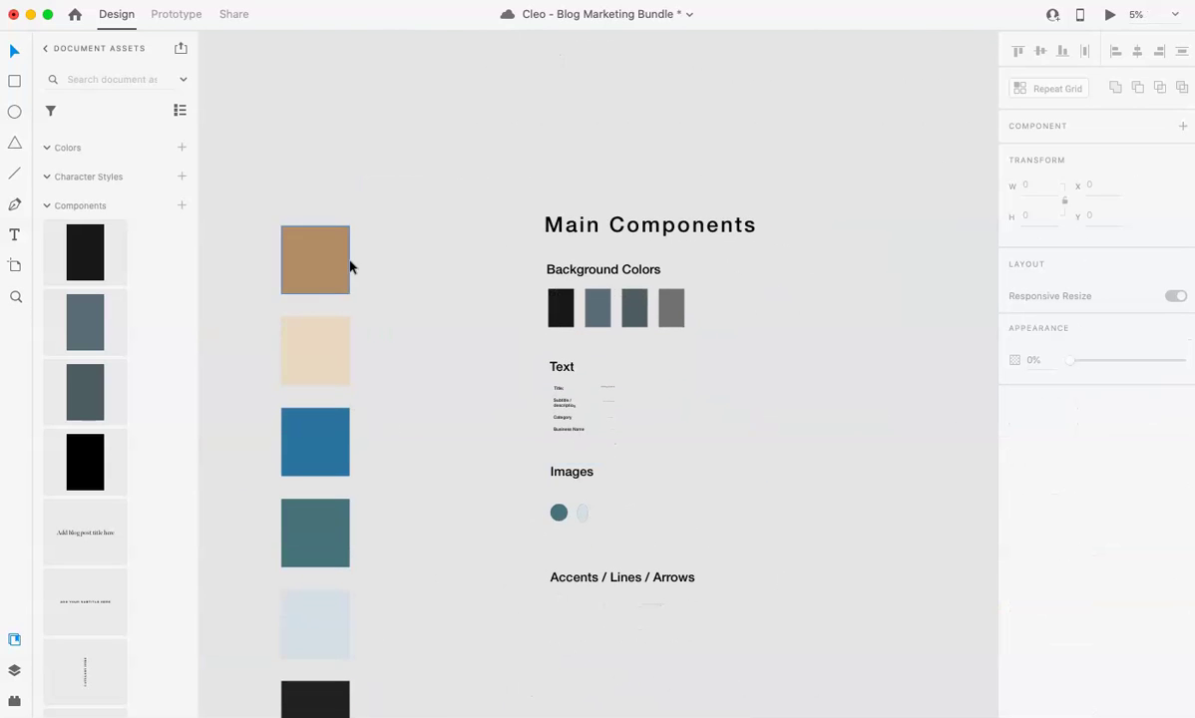
Eyedrop the light blue palette colour onto the second background swatch.
scroll(353, 317, "down", 3)
left_click(600, 225)
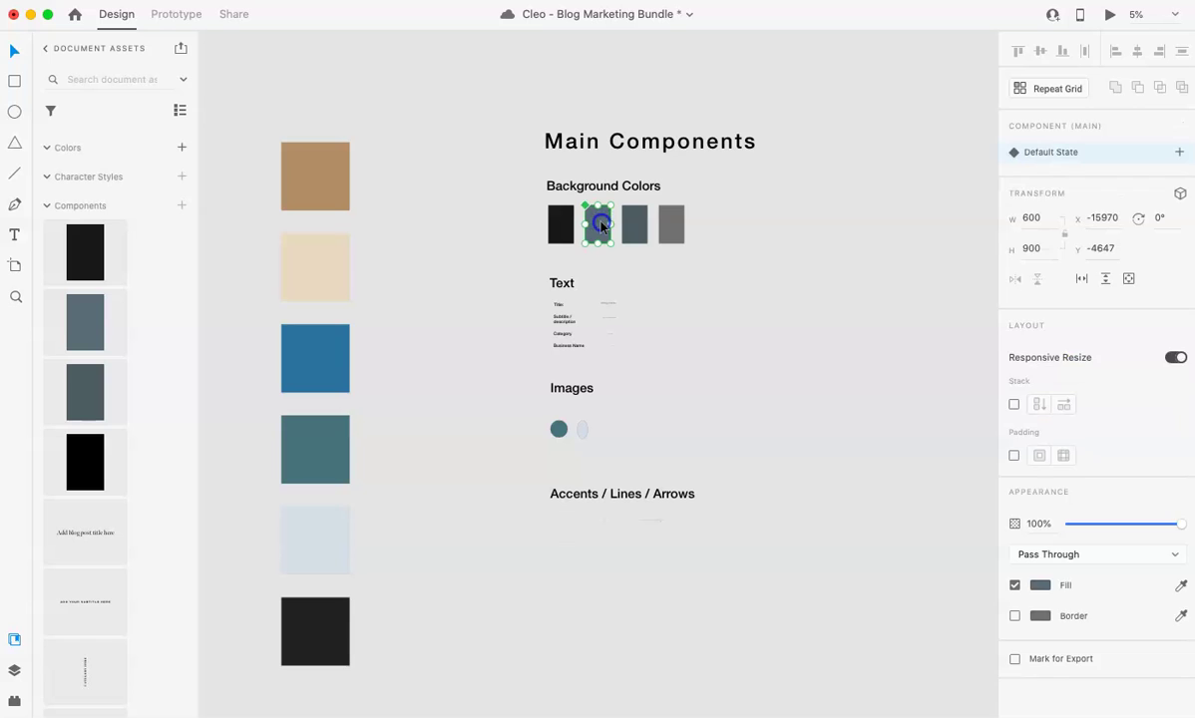
left_click(600, 226)
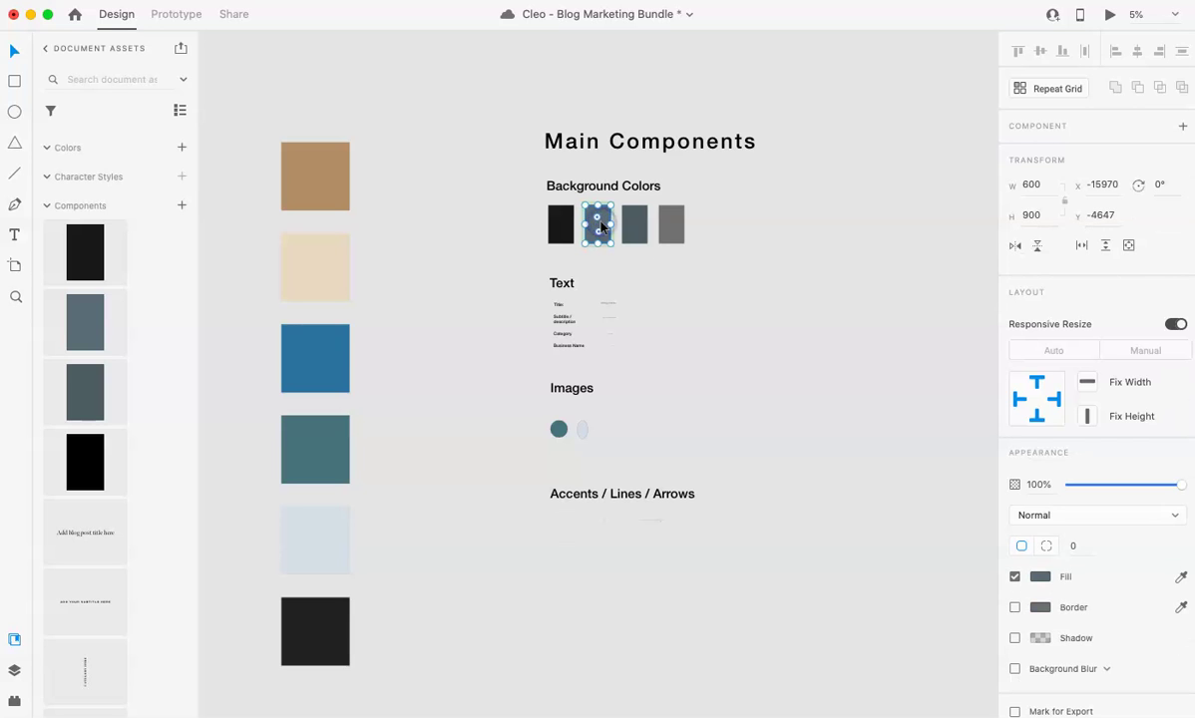
left_click(1045, 578)
left_click(1088, 581)
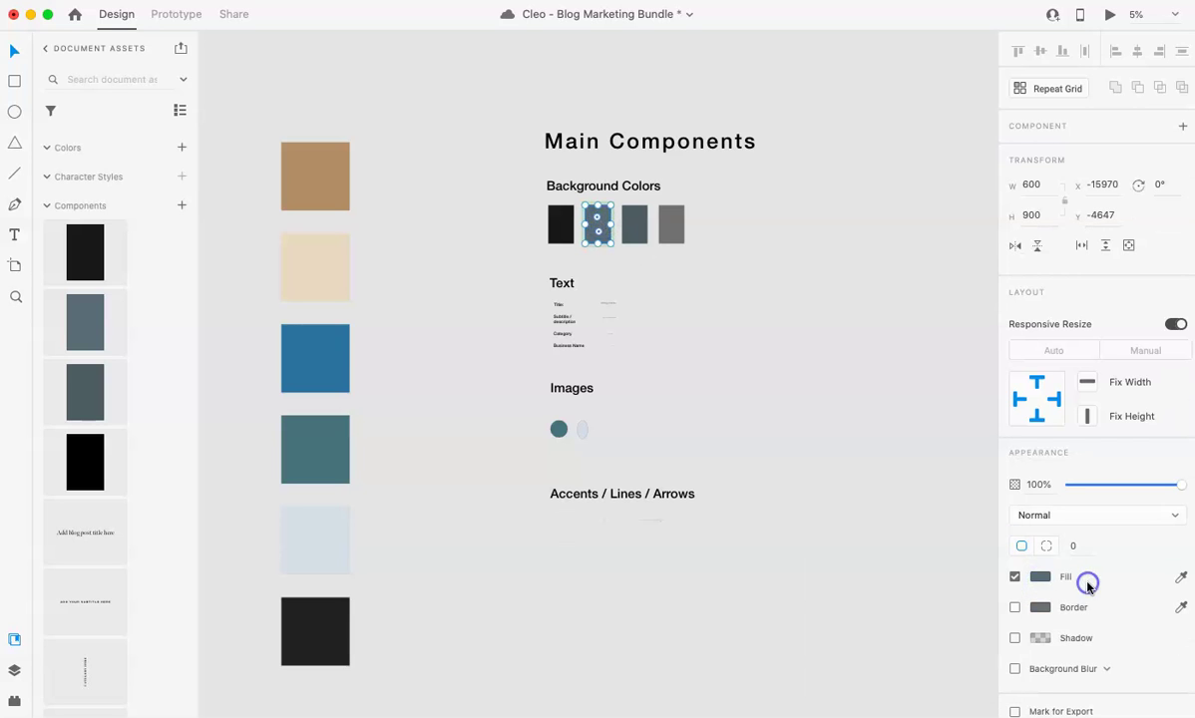
left_click(1181, 579)
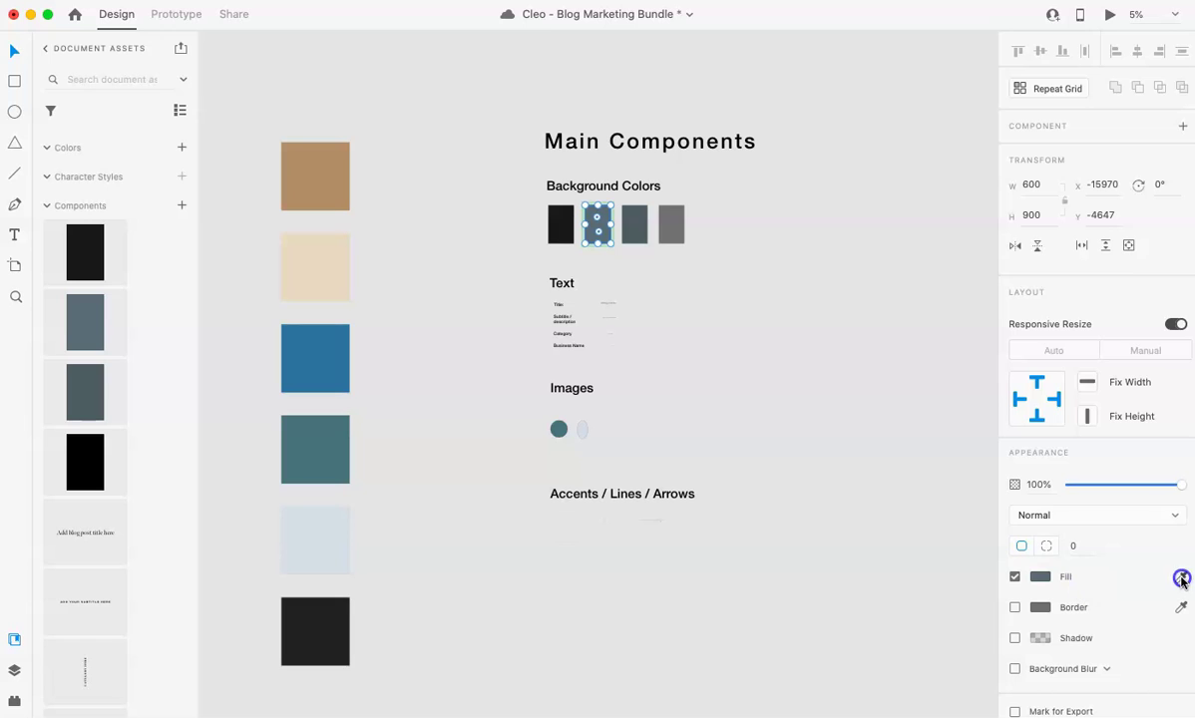
left_click(306, 525)
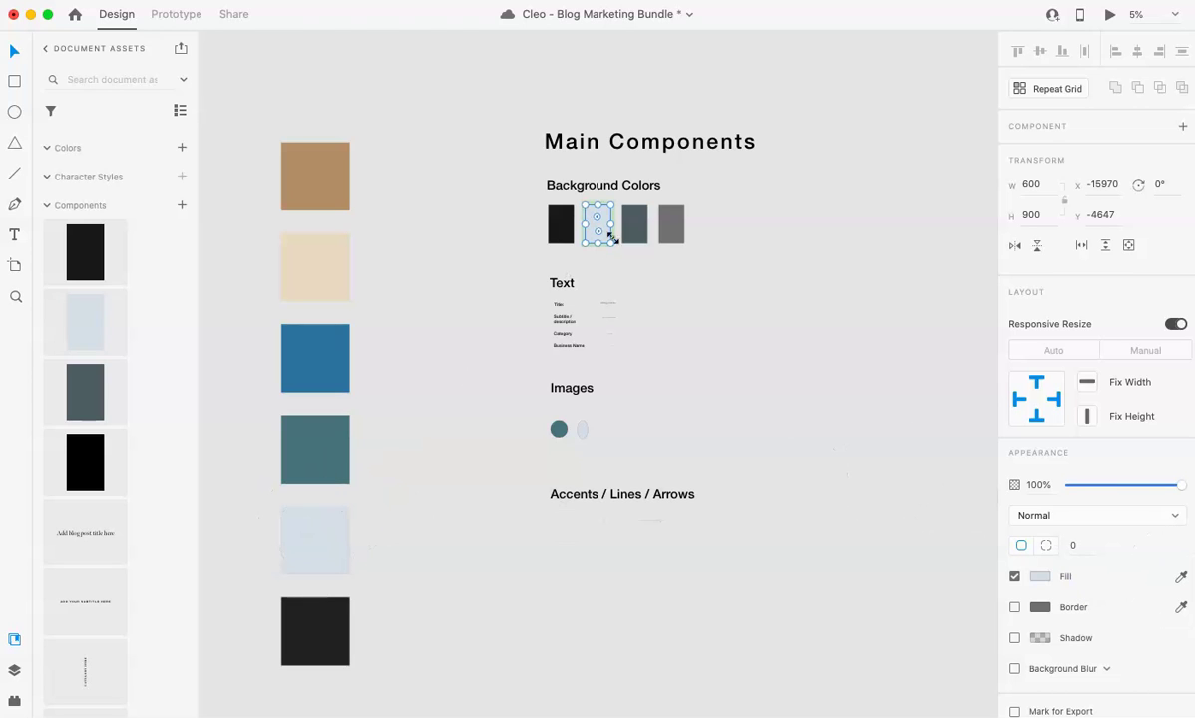
Shift the third background swatch's fill to dark teal #34545A and adjust its opacity.
left_click(624, 235)
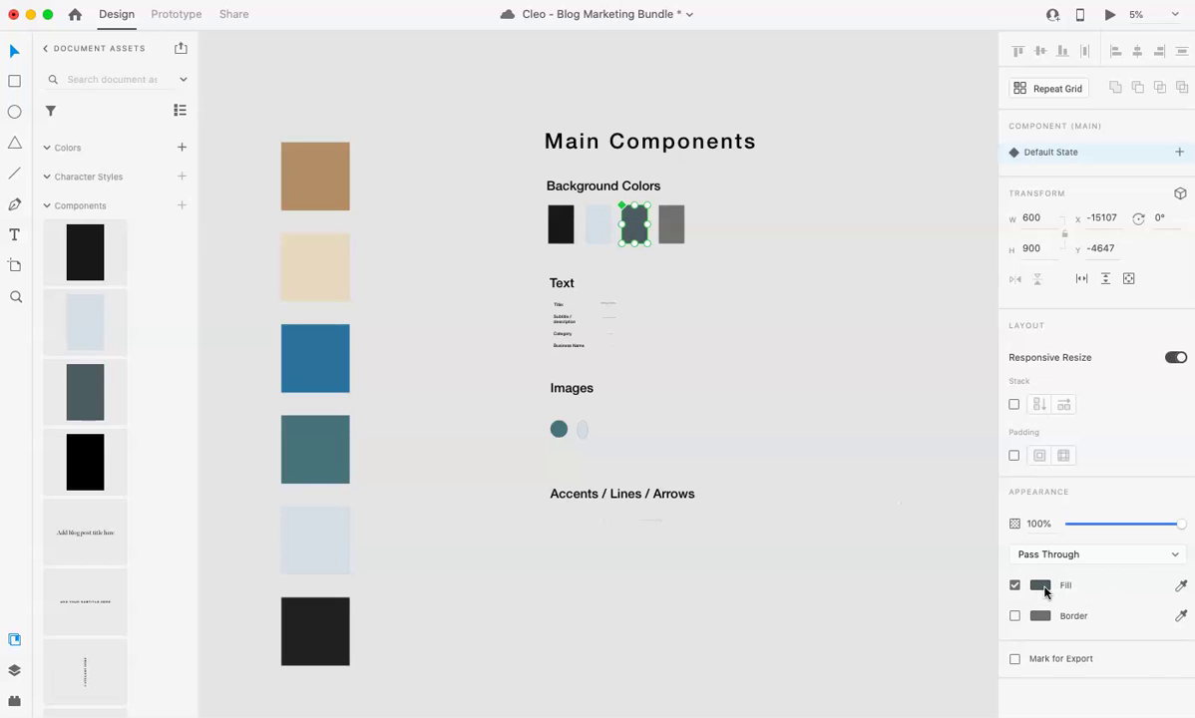
left_click(1046, 589)
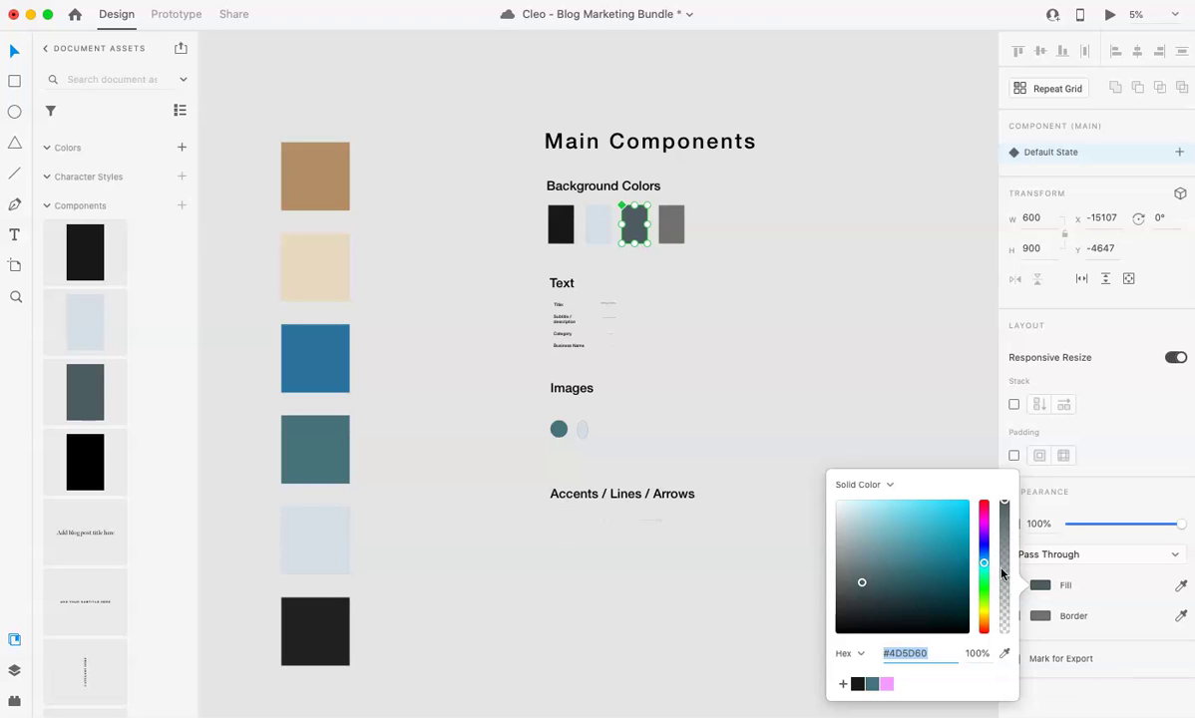
mouse_move(903, 547)
left_mouse_down()
mouse_move(928, 557)
mouse_move(915, 520)
mouse_move(920, 544)
mouse_move(889, 565)
mouse_move(894, 504)
mouse_move(928, 566)
mouse_move(918, 560)
mouse_move(918, 574)
mouse_move(905, 560)
left_mouse_up()
left_click(673, 237)
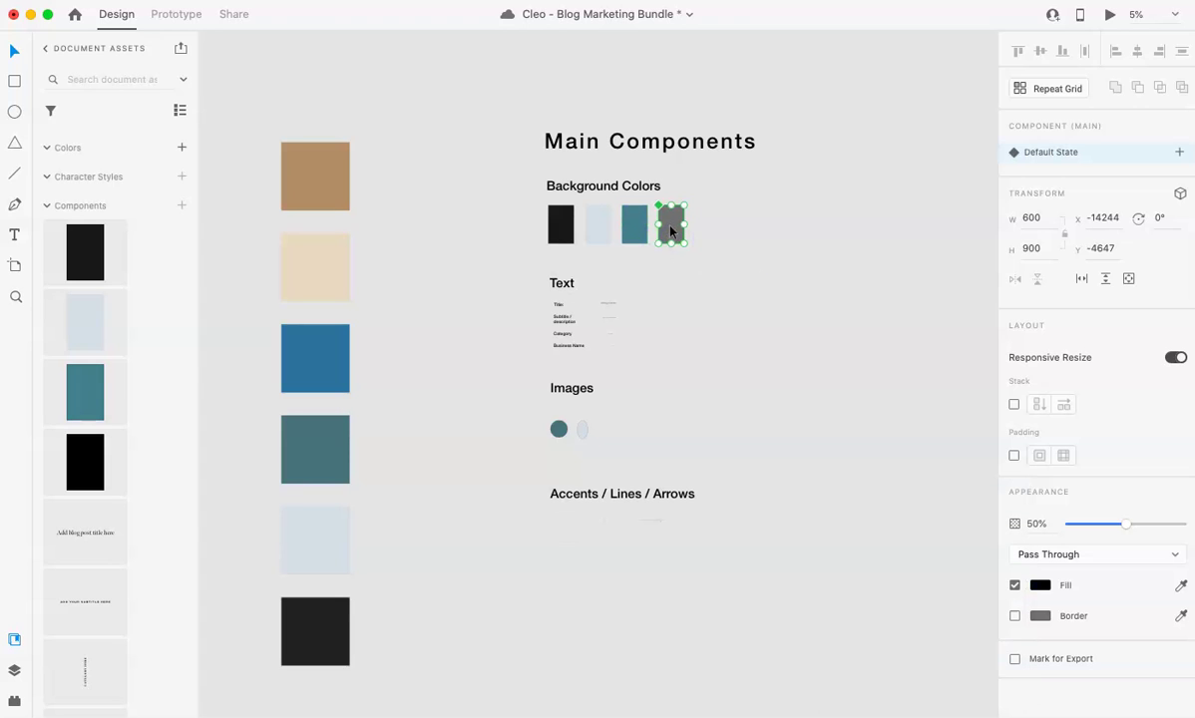
left_click_drag(1126, 529, 1131, 531)
Change the title text to 'How to use Adobe XD to create graphics'.
left_click(822, 389)
scroll(822, 391, "up", 6)
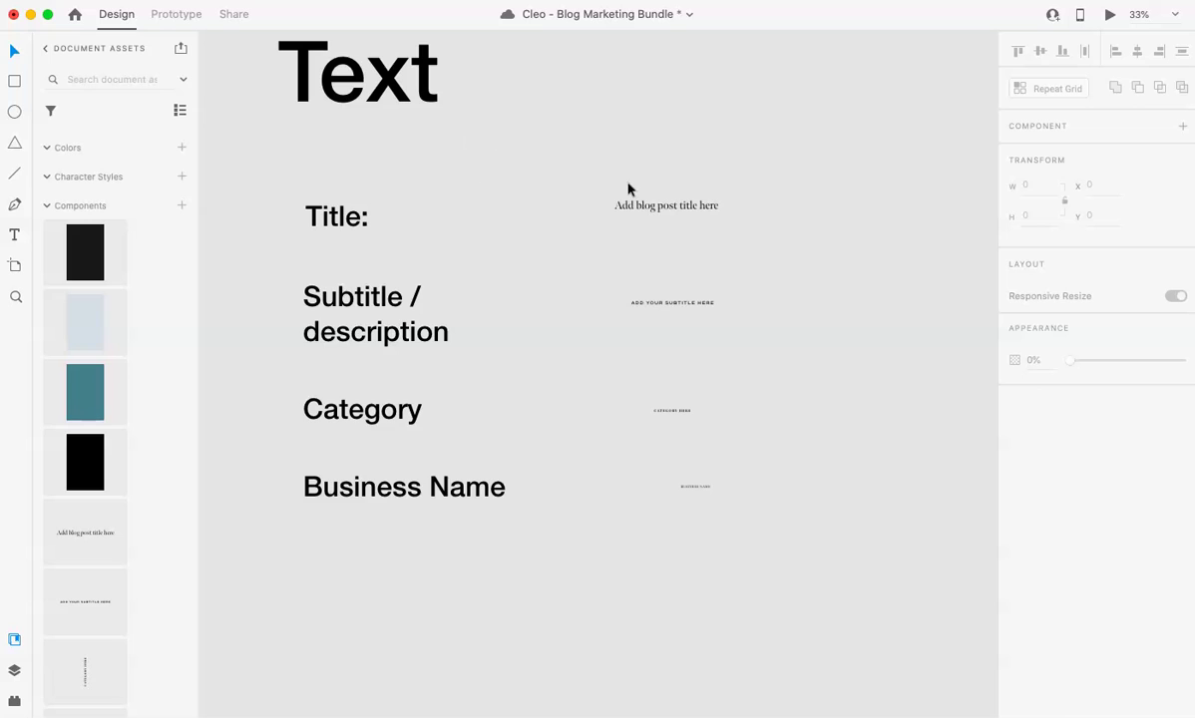
scroll(618, 197, "up", 2)
scroll(619, 198, "right", 2)
left_click(616, 239)
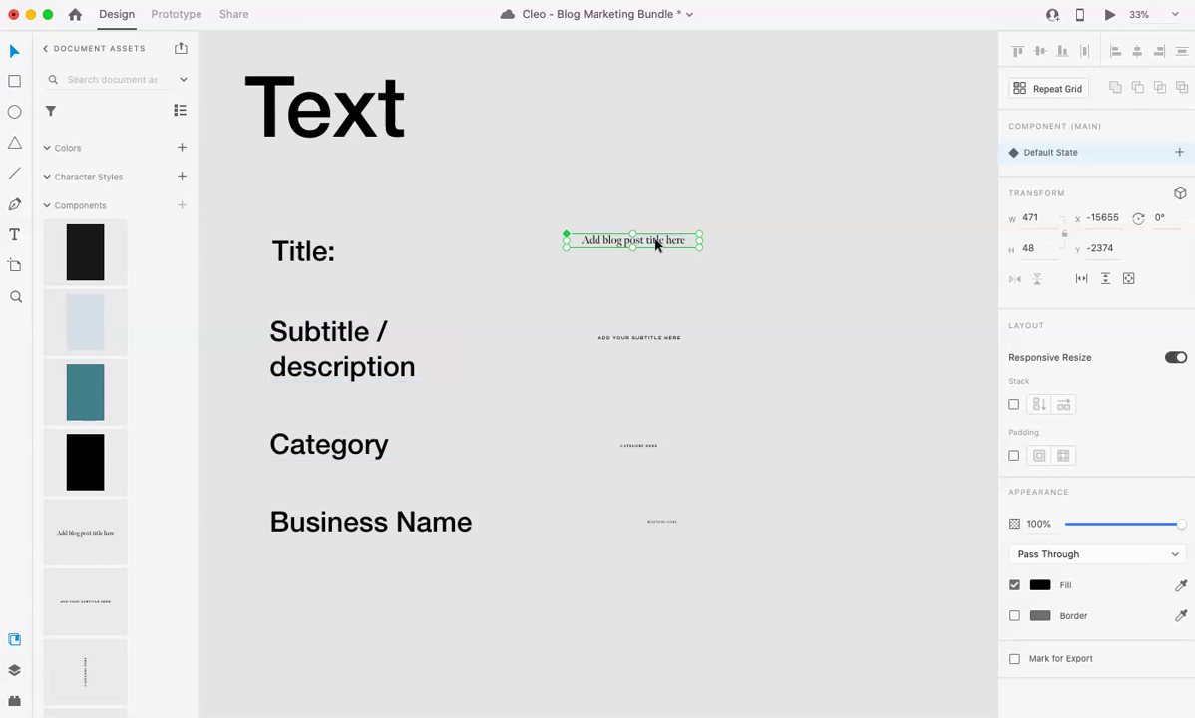
double_click(656, 241)
double_click(655, 242)
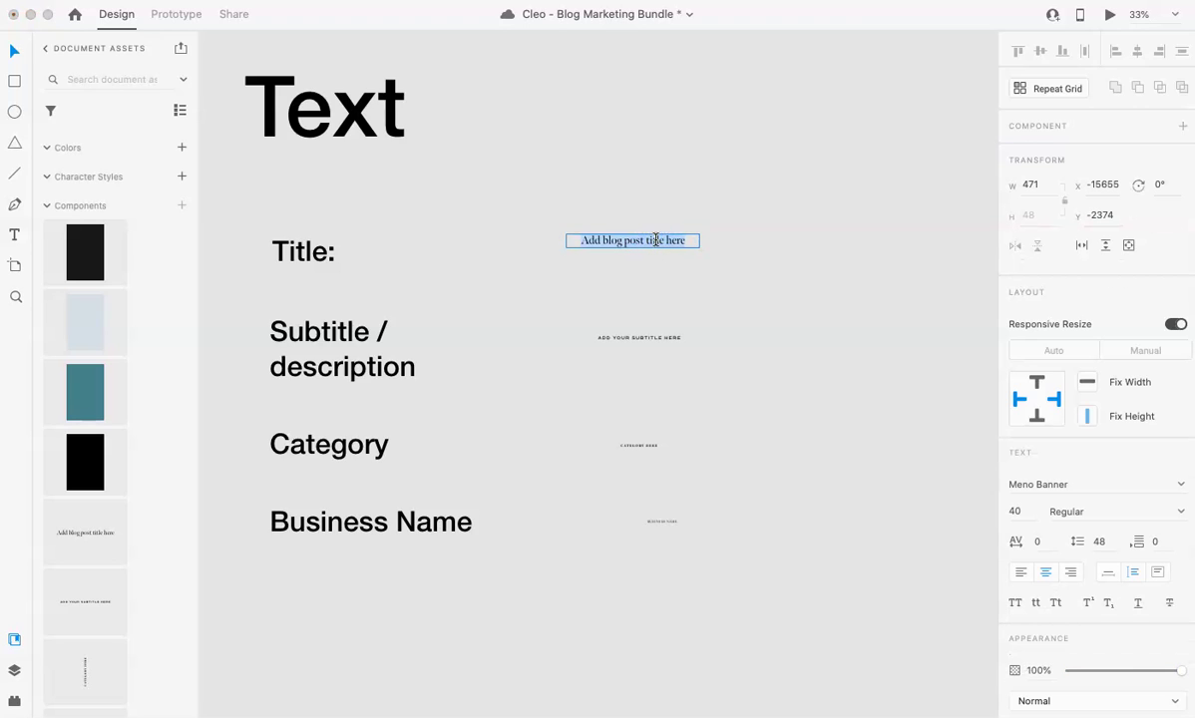
type("How to use Adobe XD to create graphics")
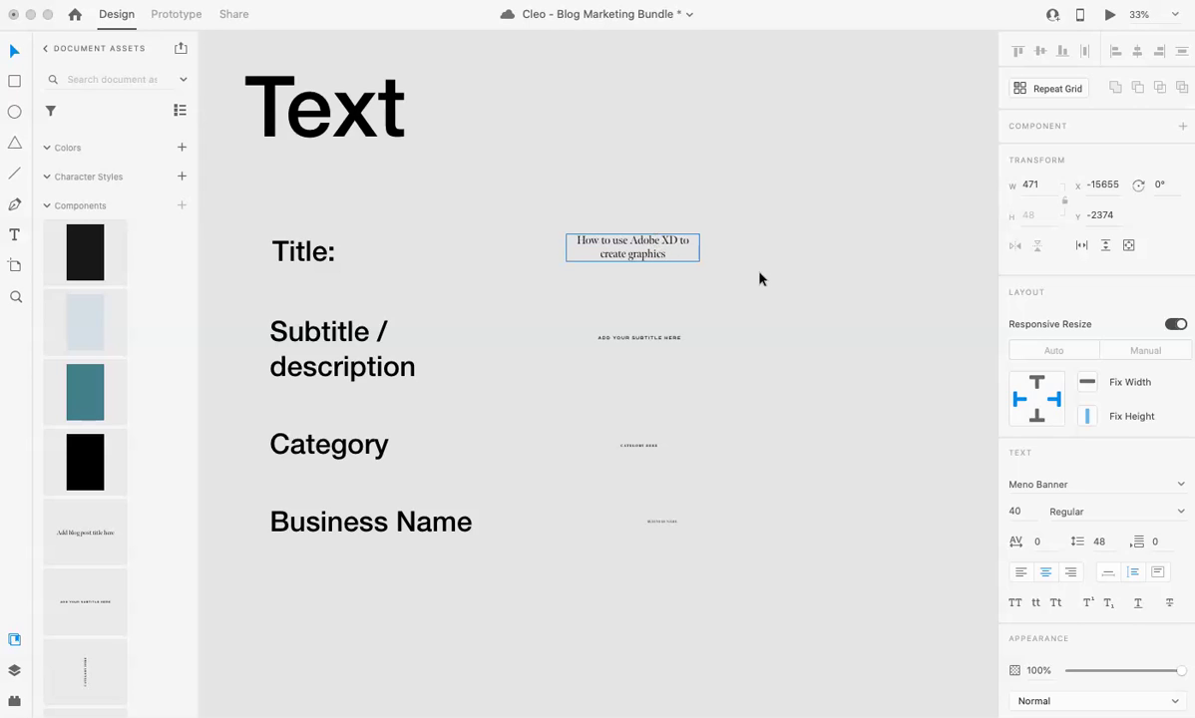
key("Escape")
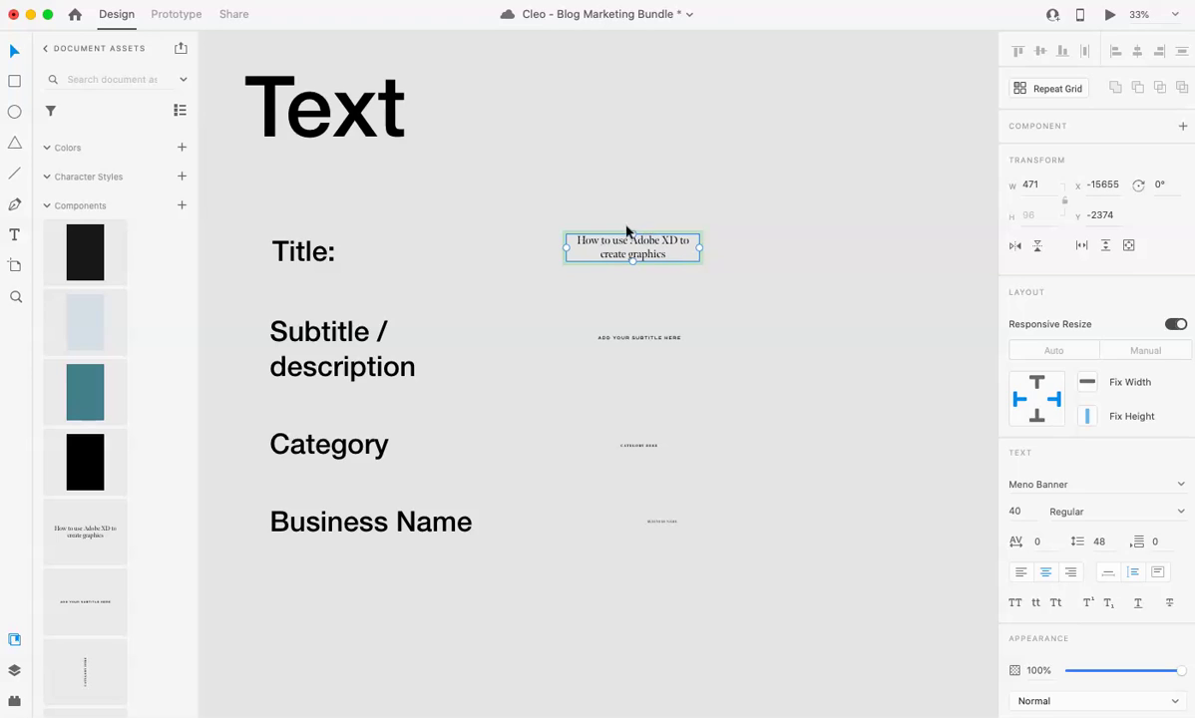
Set the title font to Playfair Display, keeping the Regular weight.
left_click(1047, 484)
left_click(1182, 486)
type("Playfair Display")
key("Return")
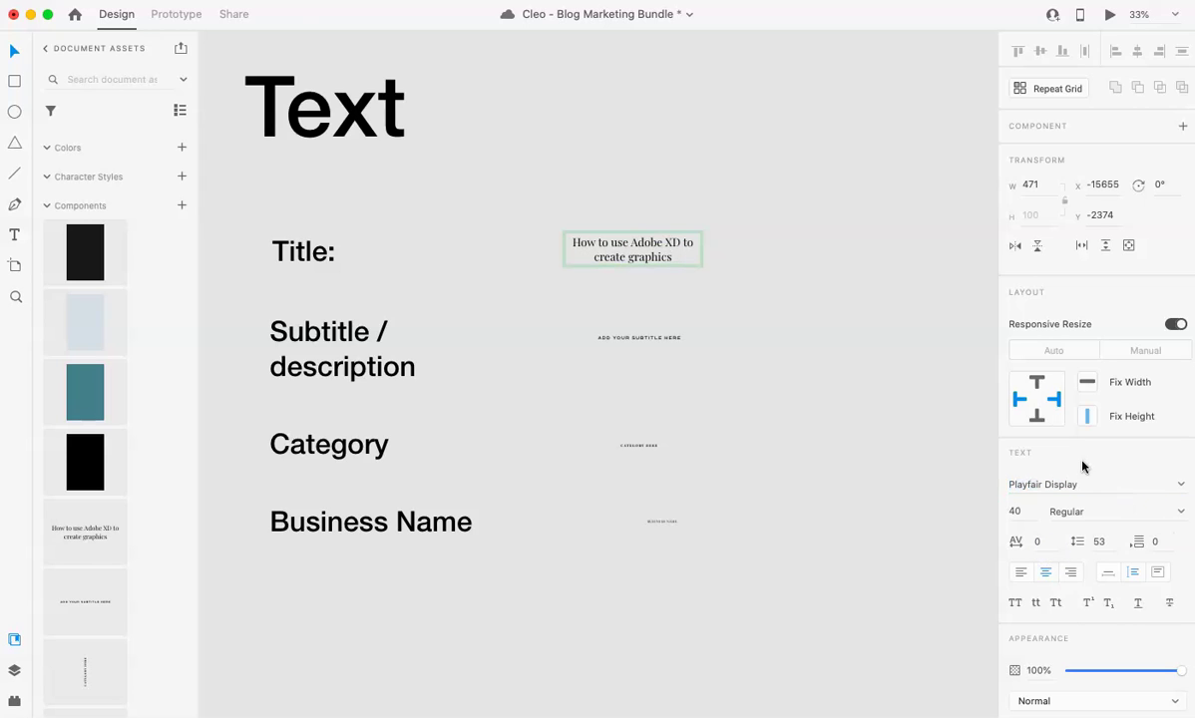
left_click(662, 339)
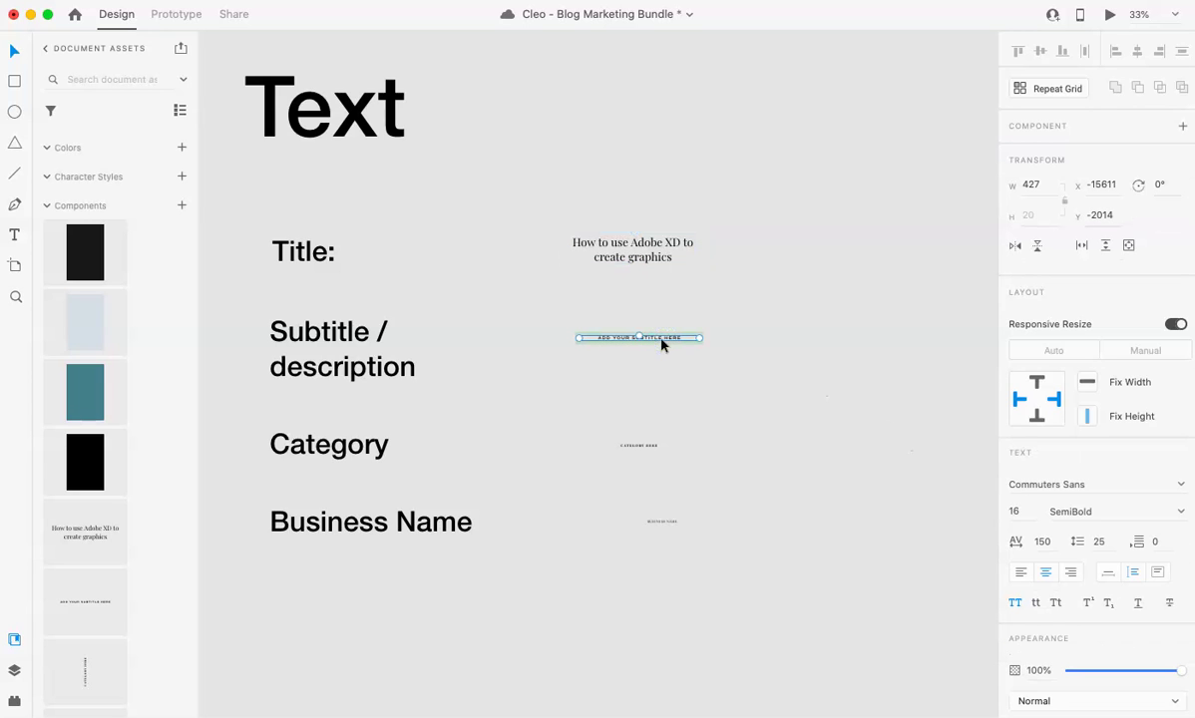
left_click(635, 239)
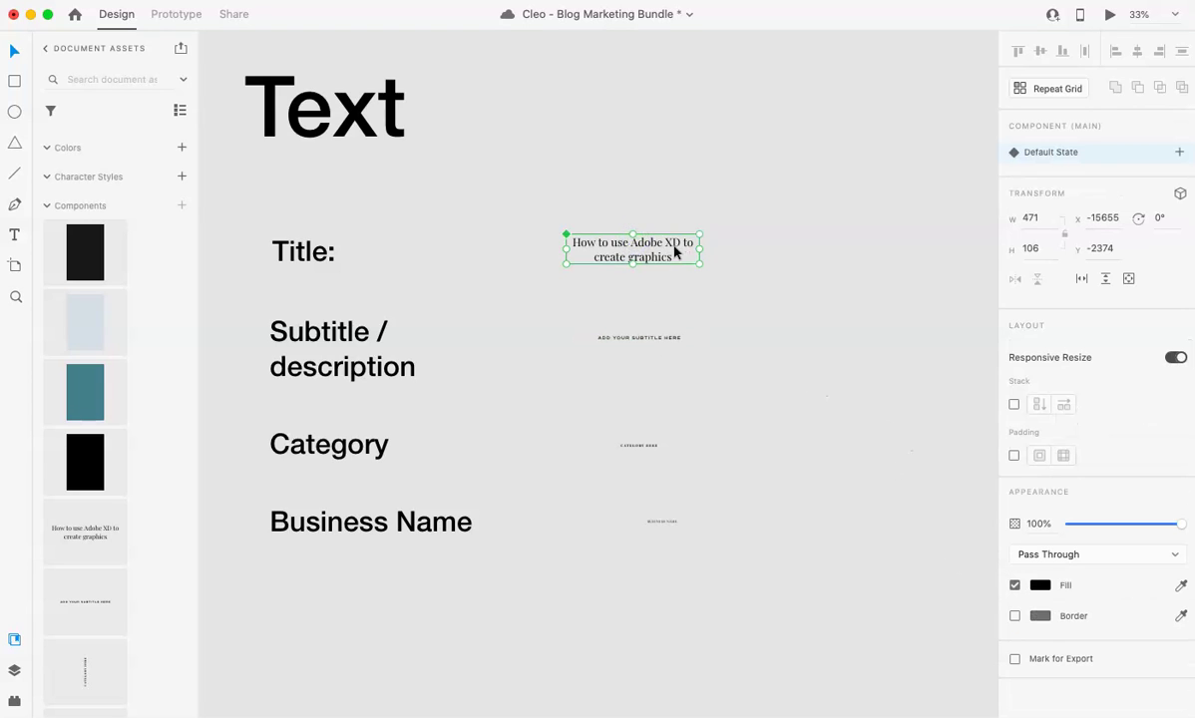
double_click(666, 253)
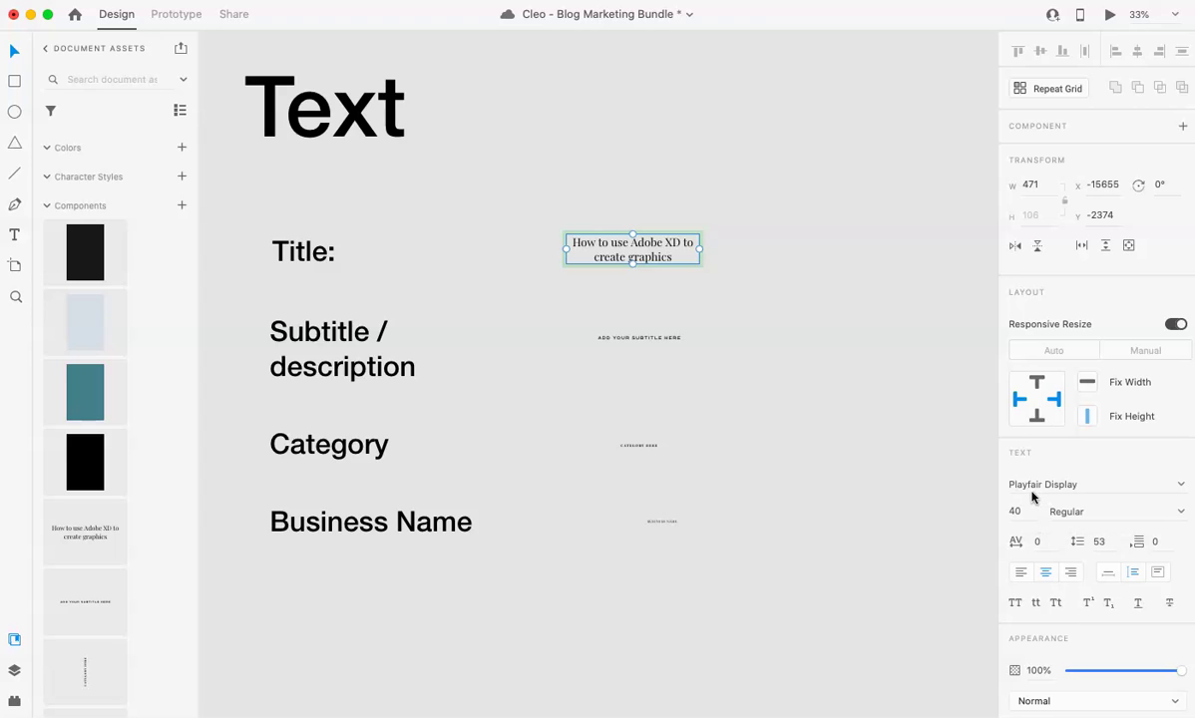
left_click(1073, 511)
left_click(1181, 512)
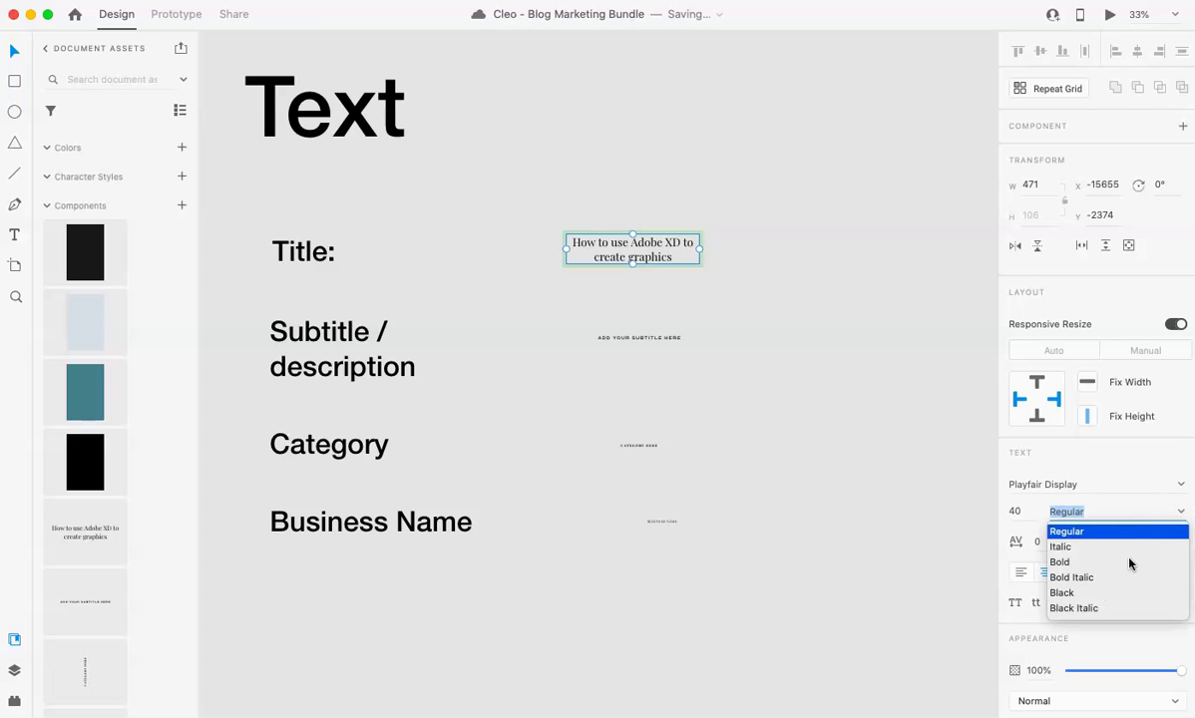
left_click(1082, 458)
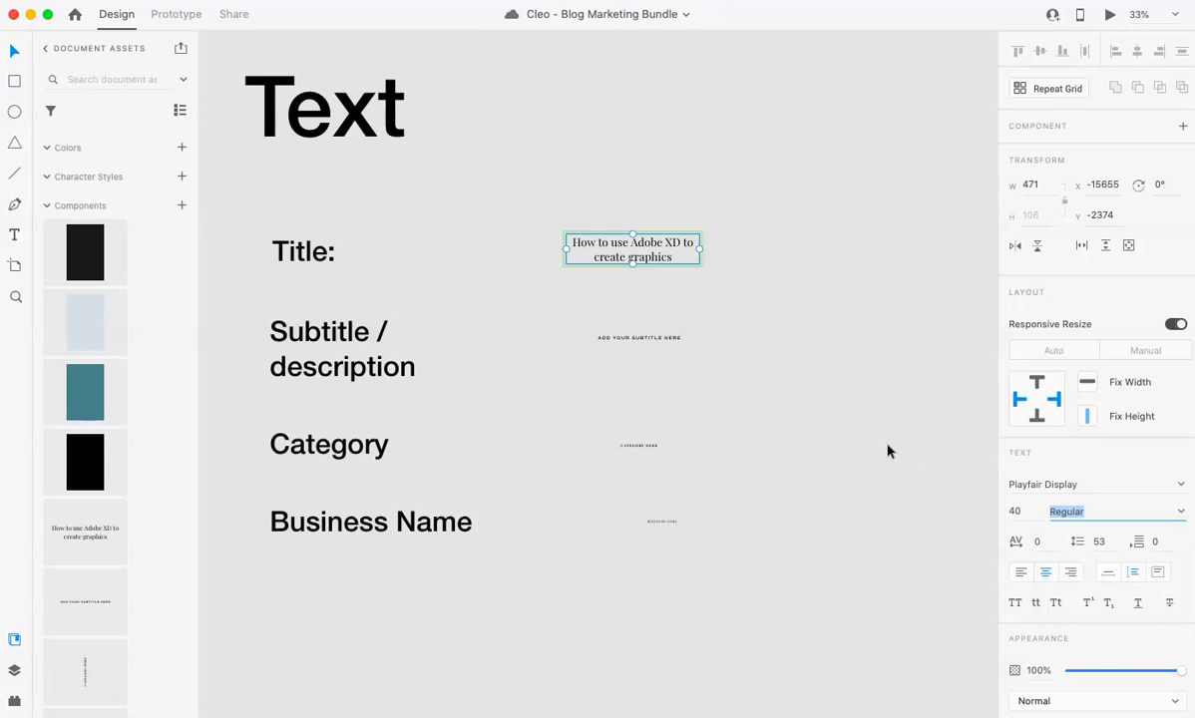
left_click(916, 499)
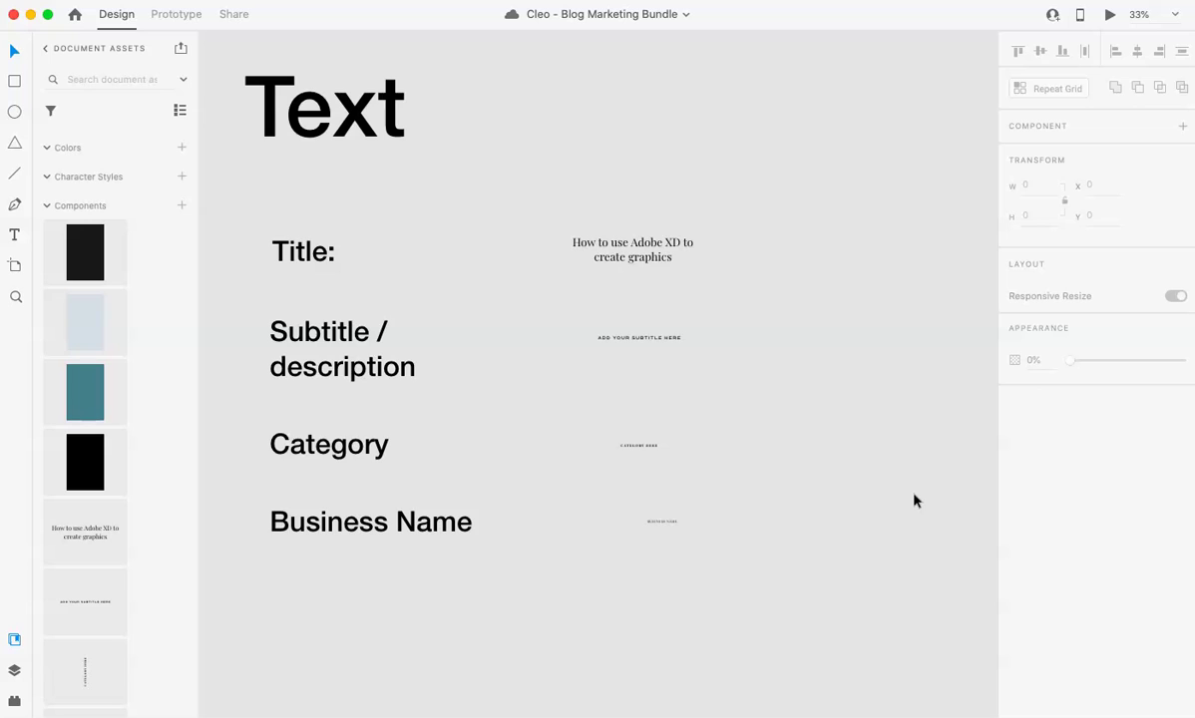
Replace the subtitle placeholder with 'CREATE 42 GRAPHICS IN SECONDS'.
left_click(630, 339)
left_click(615, 339)
left_click(618, 341)
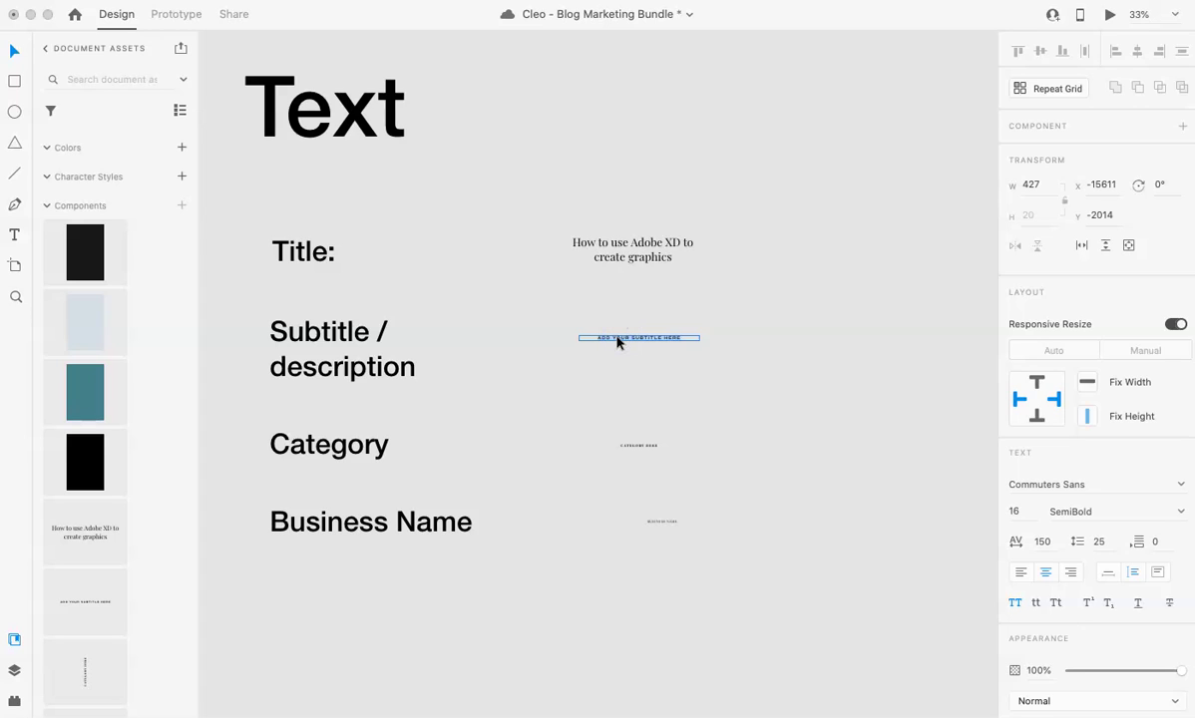
key("BackSpace")
type("CREATE 42 GRAPHICS IN SECONDS")
left_click(705, 386)
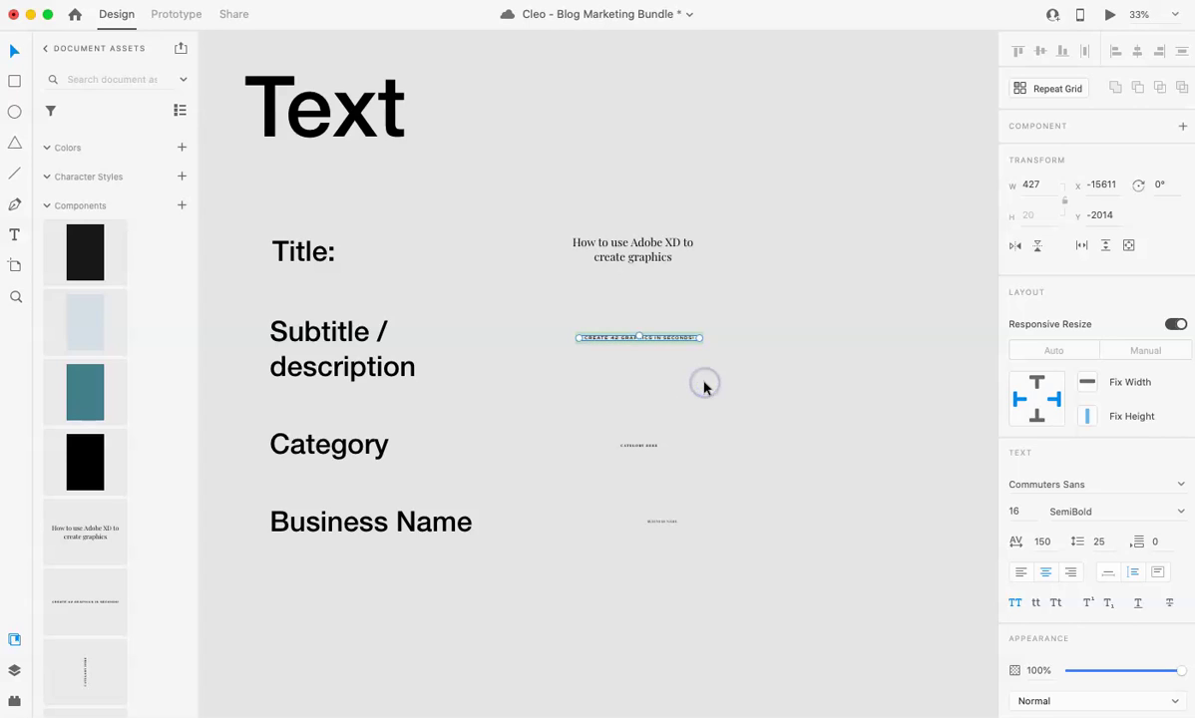
left_click(674, 340)
Set the subtitle font to Montserrat with SemiBold weight.
left_click(1085, 490)
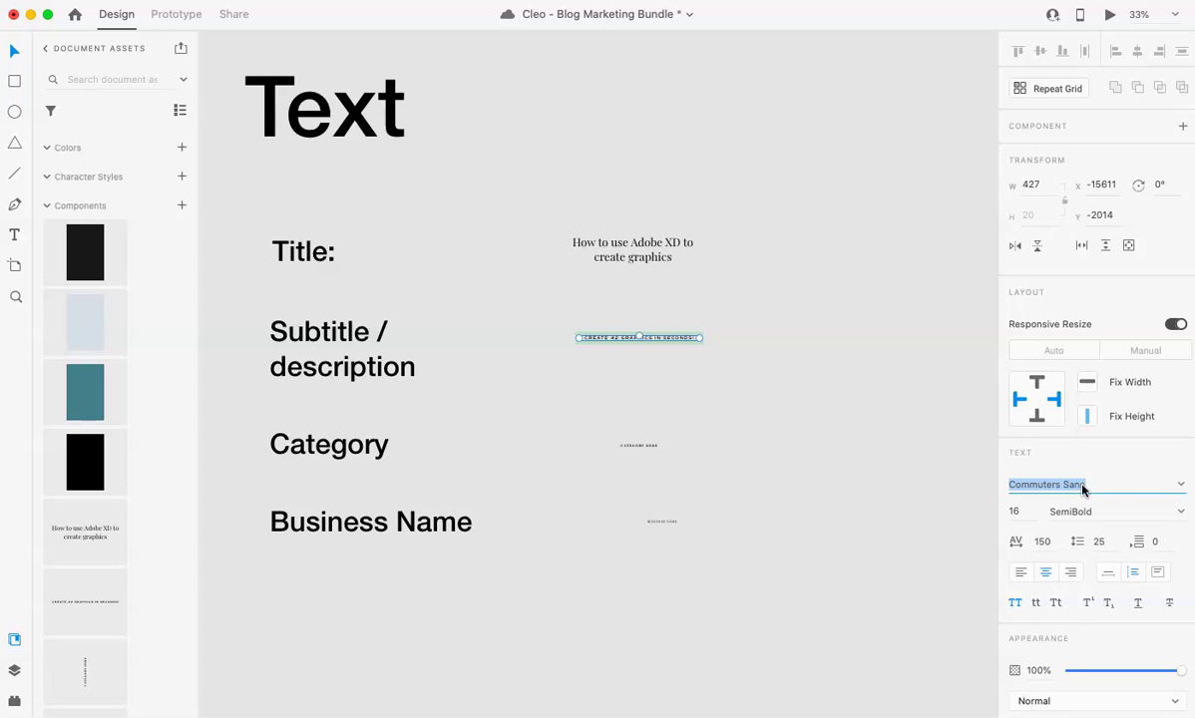
type("Monst")
left_click(1179, 484)
scroll(1086, 641, "down", 5)
scroll(1086, 642, "down", 15)
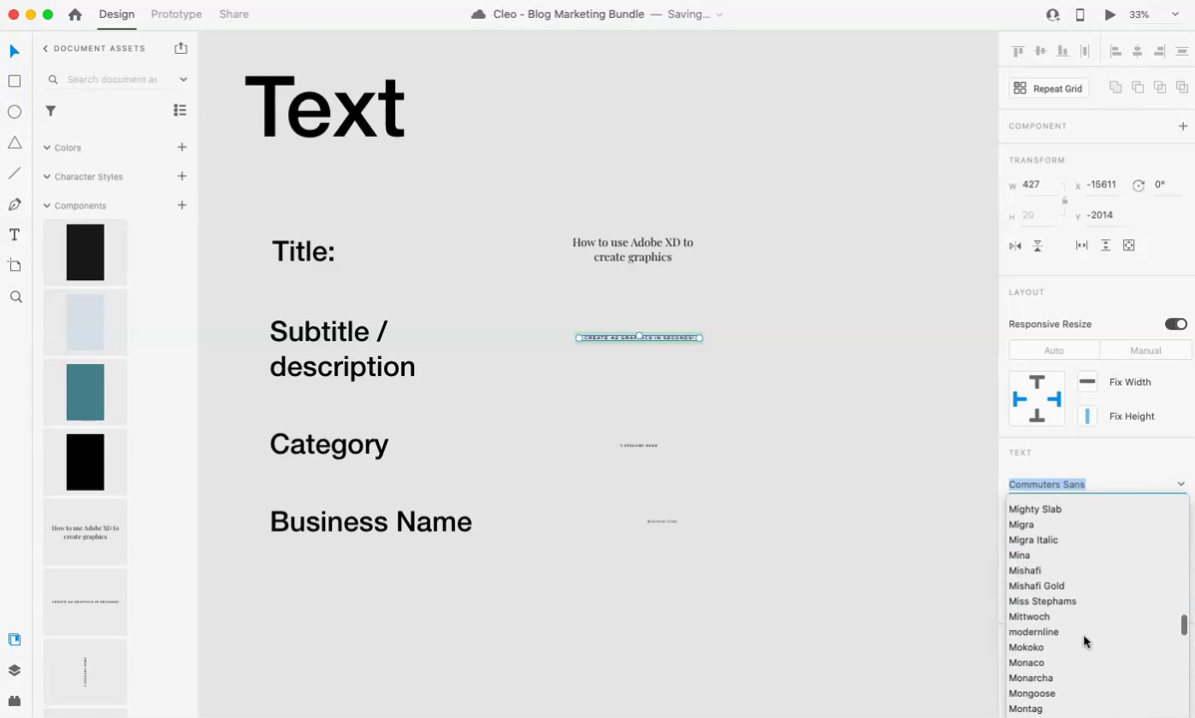
scroll(1086, 642, "down", 1)
left_click(1065, 640)
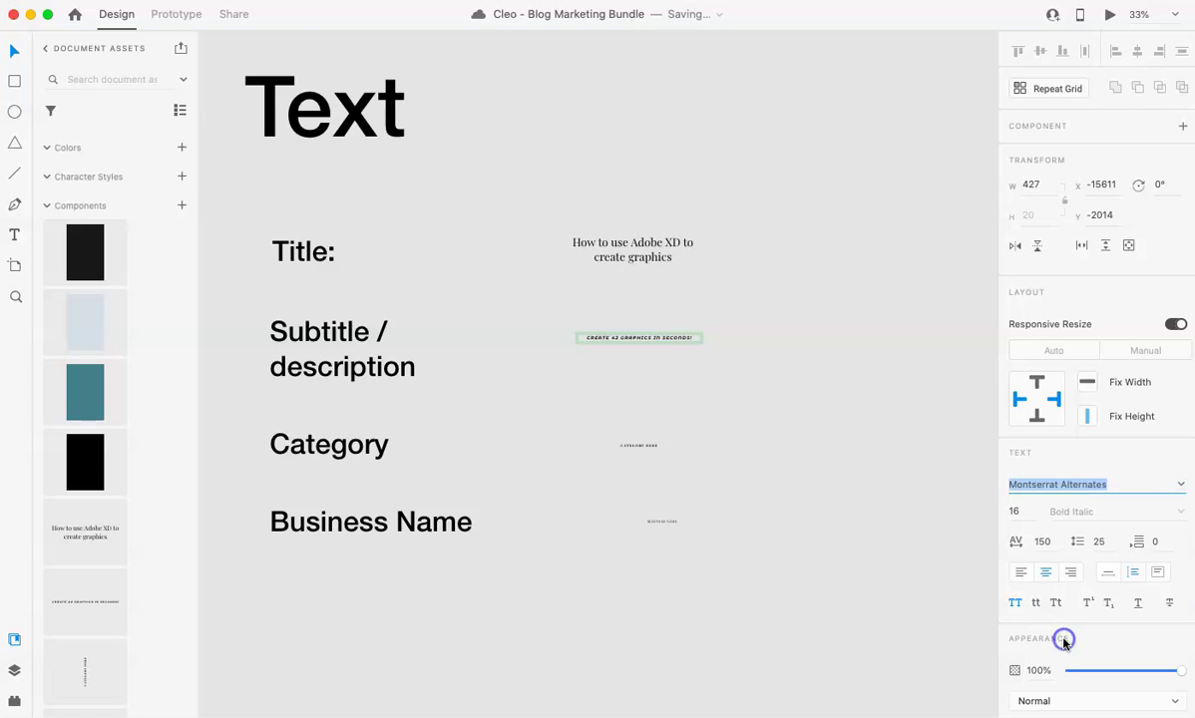
left_click(1180, 485)
scroll(1002, 517, "up", 2)
left_click(1042, 517)
left_click(1178, 510)
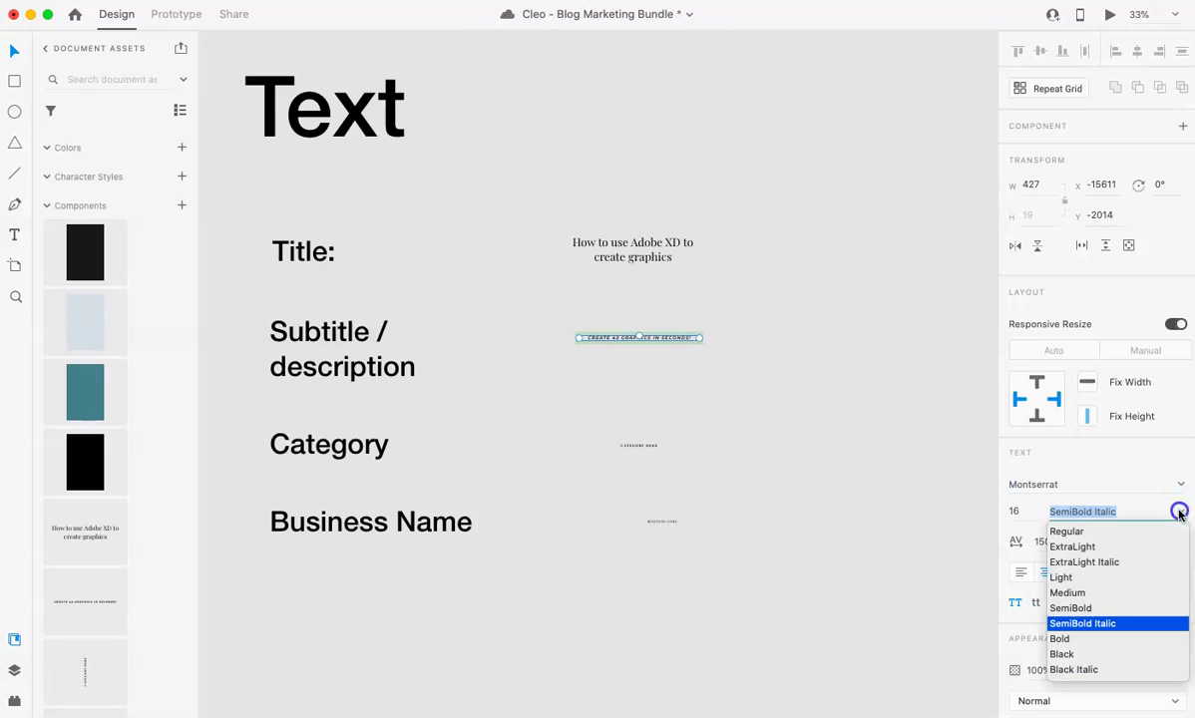
left_click(1079, 605)
Select the category text inside its component.
left_click(645, 447)
scroll(647, 449, "up", 3)
scroll(638, 444, "down", 3)
double_click(650, 422)
Set the category text to Regular weight and change it to 'BUSINESS TIPS'.
double_click(650, 423)
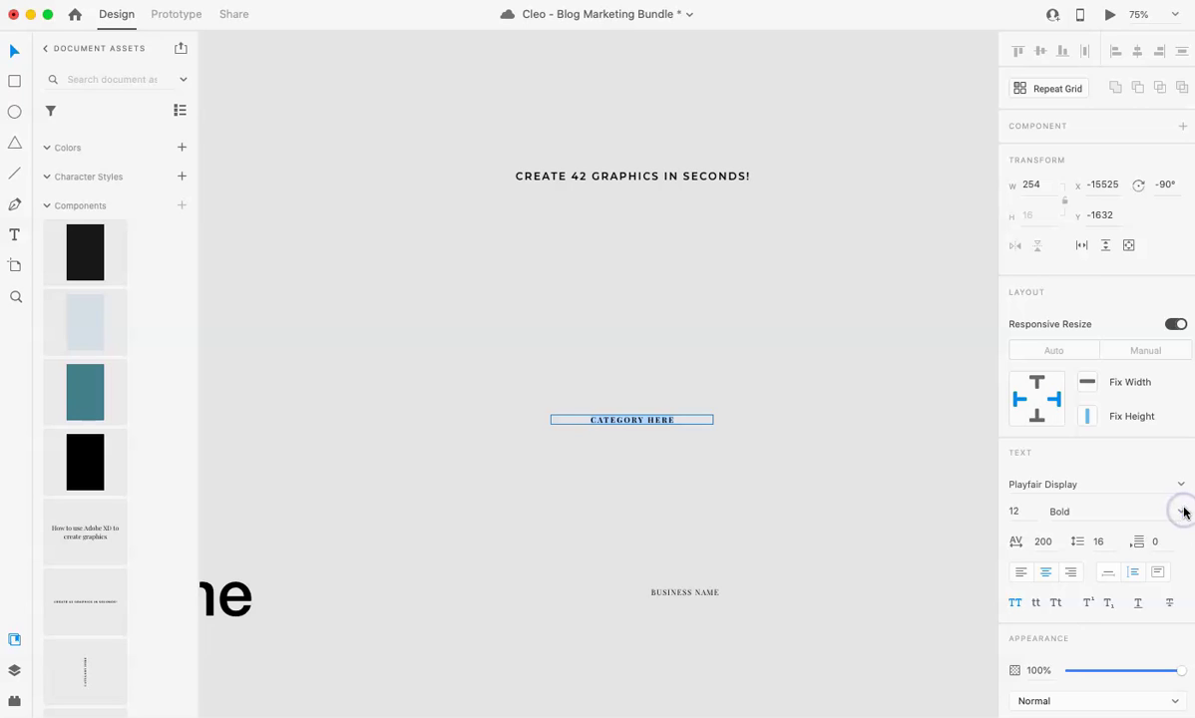
left_click(1181, 511)
left_click(1092, 533)
type("BUSINES")
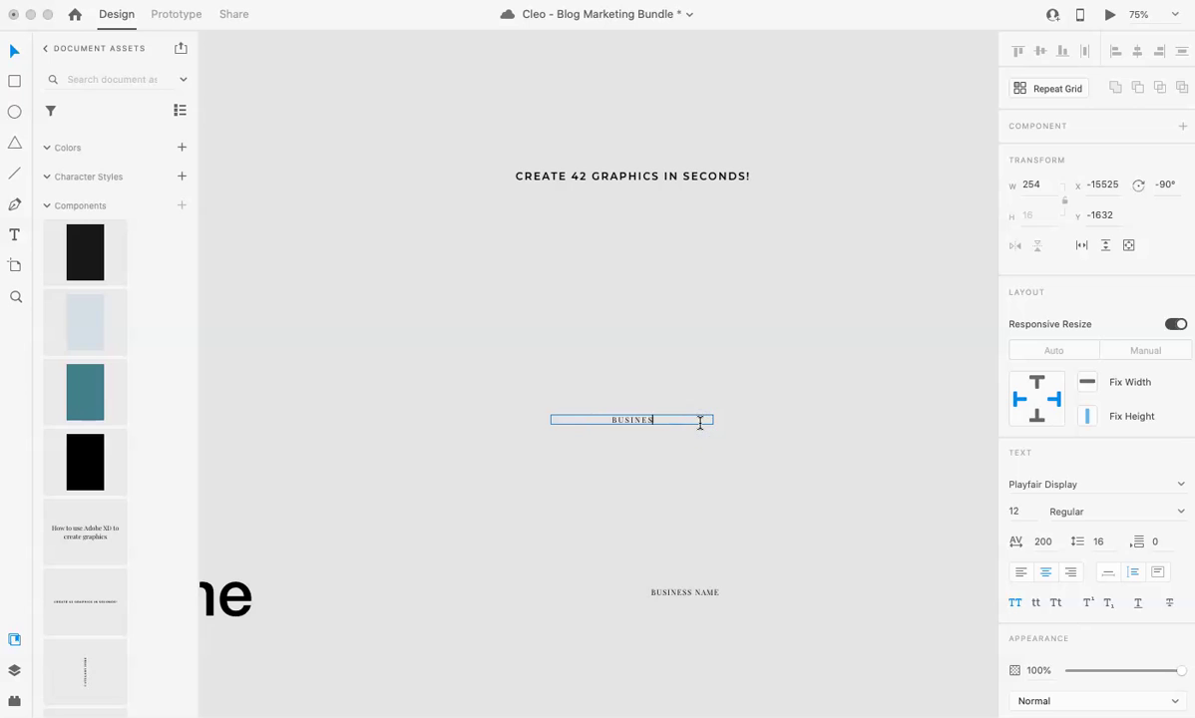
type("S TIPS")
left_click(790, 553)
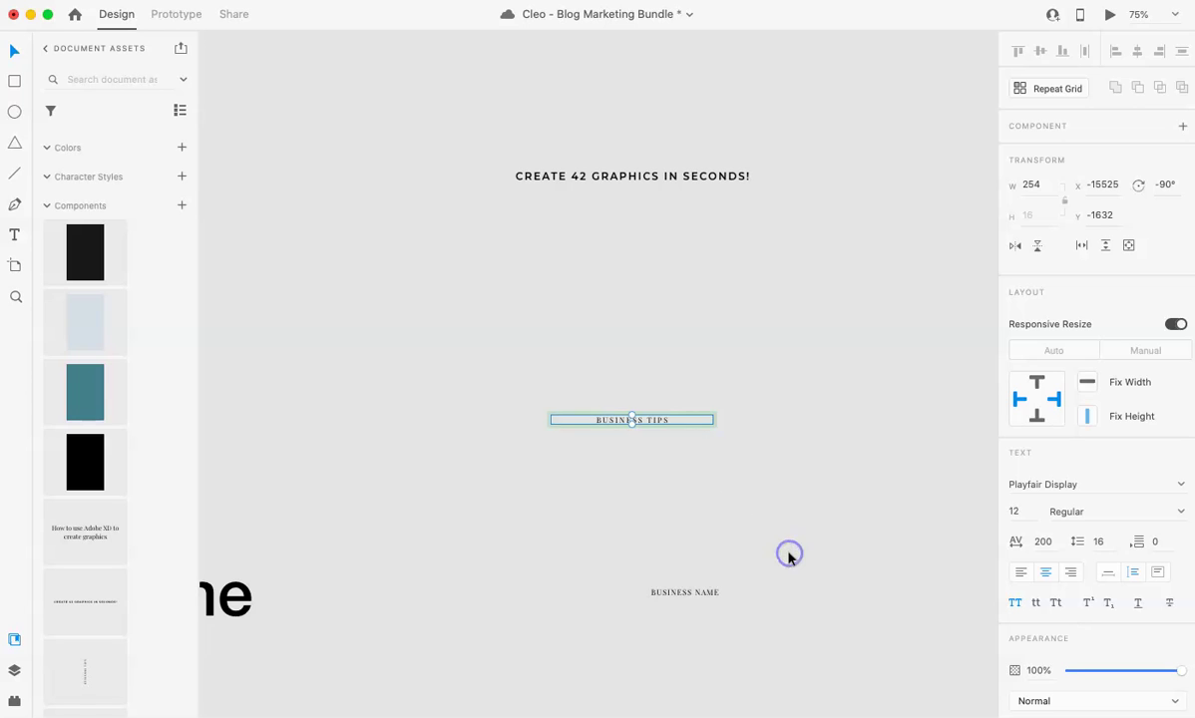
Change the business name text to 'DRAGONFLY AVE' and zoom out to fit.
left_click(696, 592)
double_click(696, 593)
type("DRAGONFLYAVE")
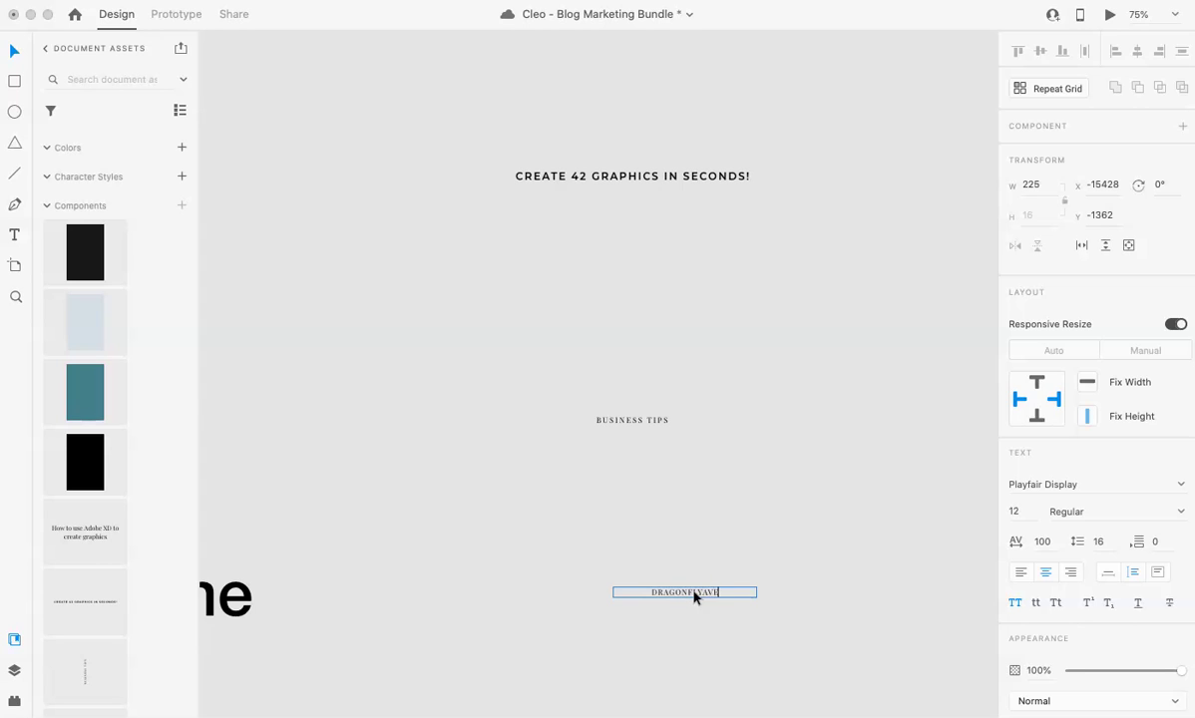
type(".COM")
key("BackSpace")
key("BackSpace")
key("BackSpace")
key("BackSpace")
key("BackSpace")
key("BackSpace")
key("BackSpace")
type("AVE")
left_click(803, 612)
key("super+0")
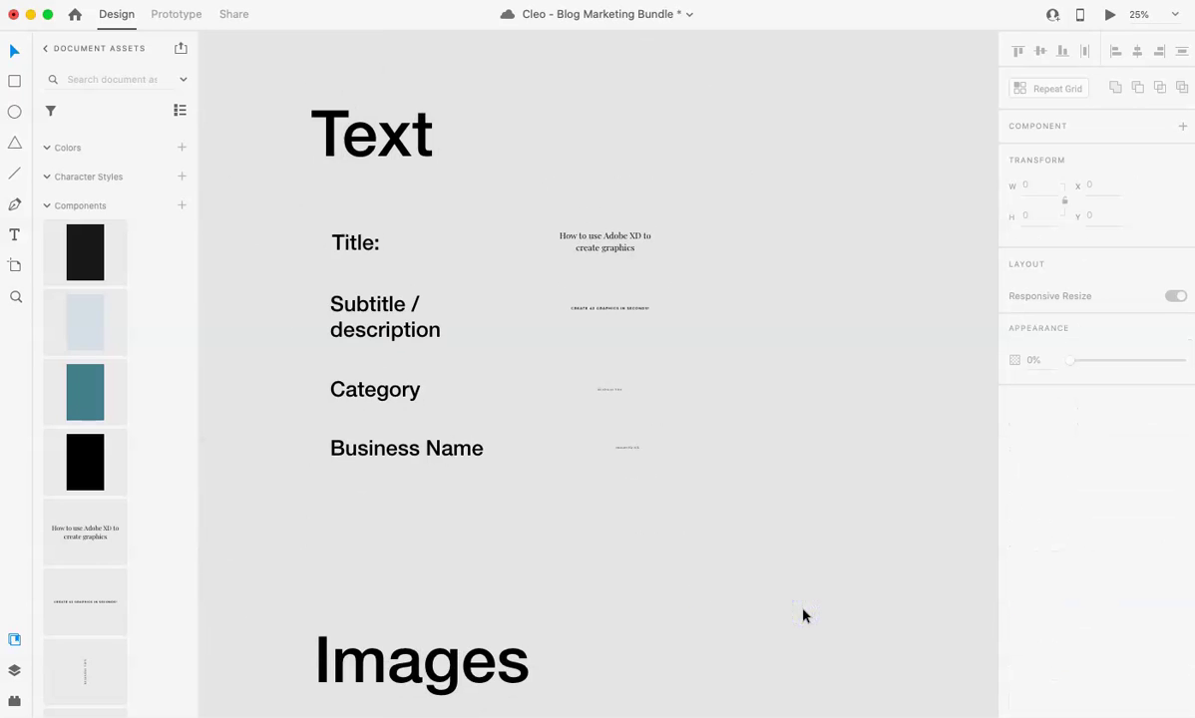
Drag downloaded photos in: blue florals into the pale ellipse, palm trees into the teal circle.
scroll(803, 614, "down", 10)
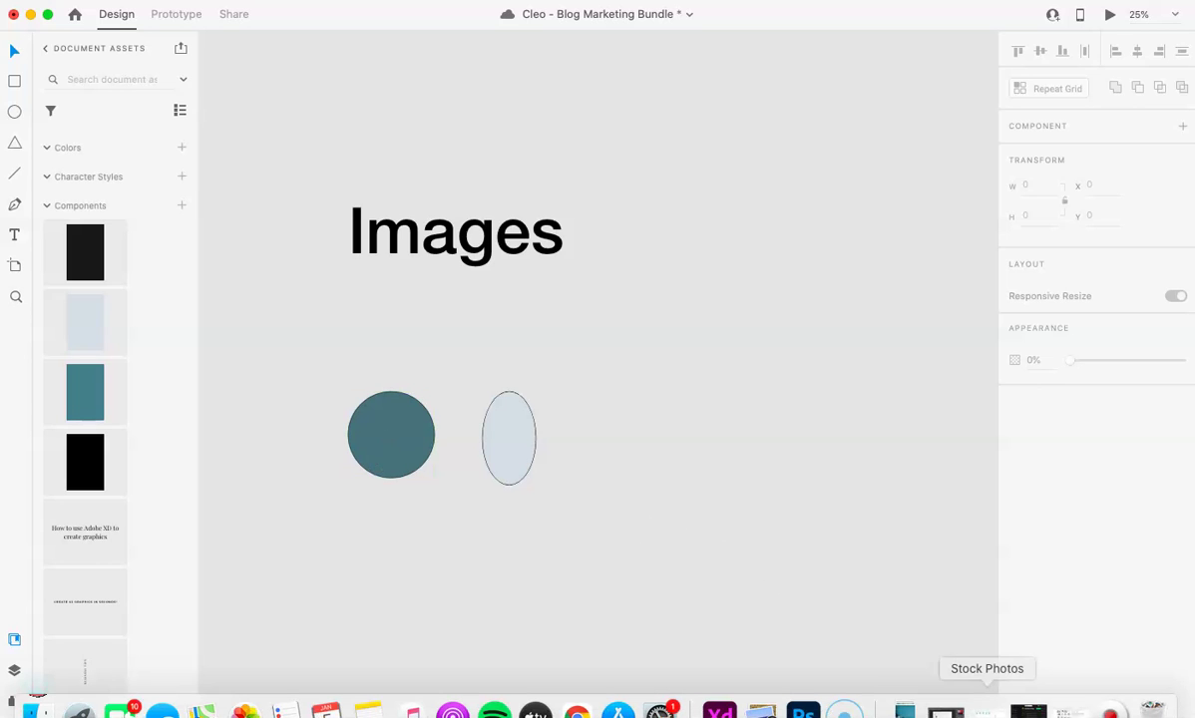
left_click(904, 710)
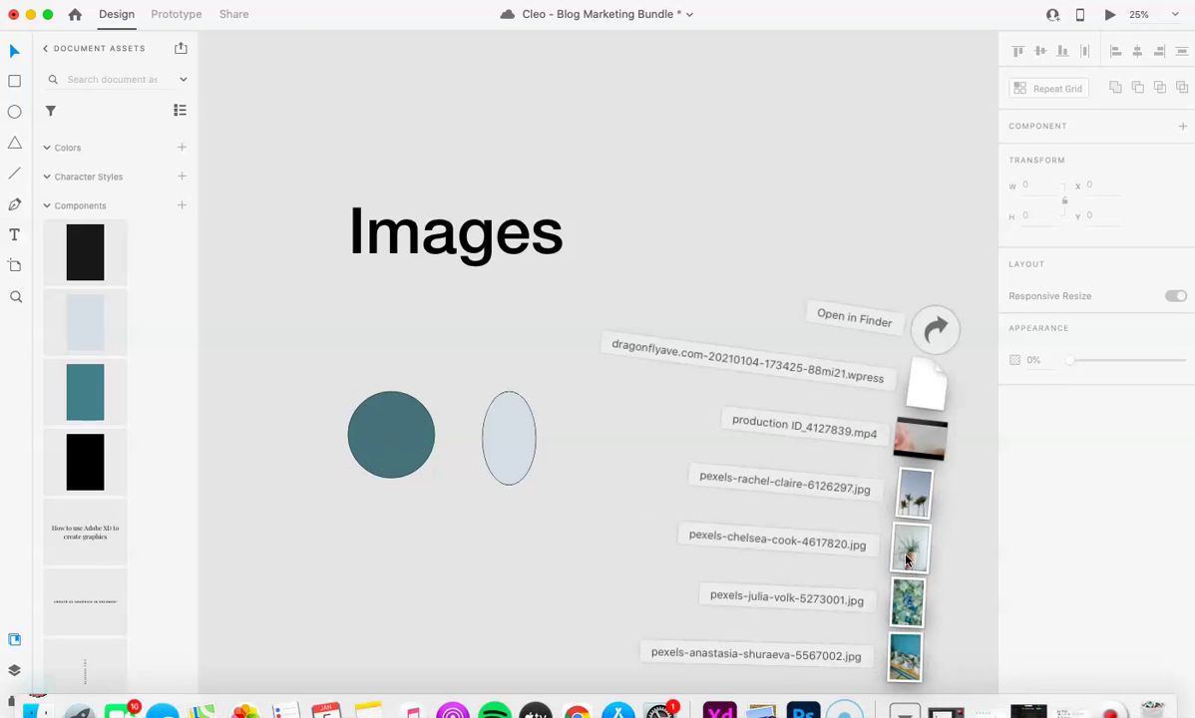
left_click_drag(911, 605, 516, 459)
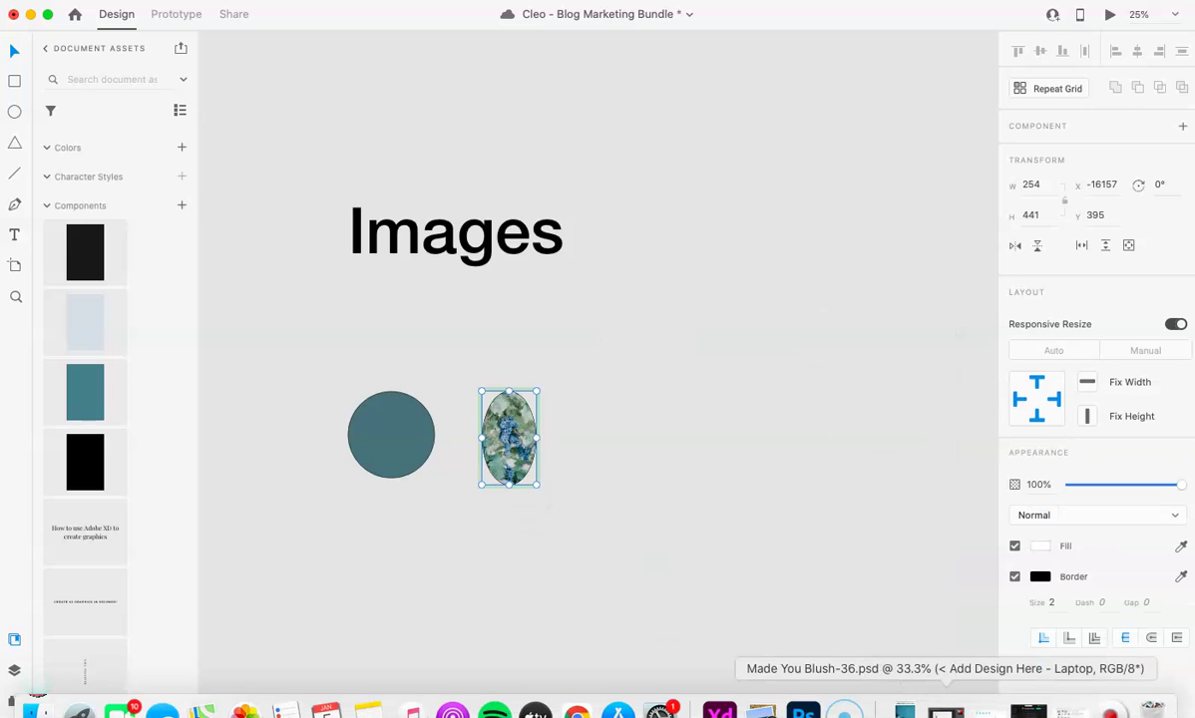
left_click(902, 712)
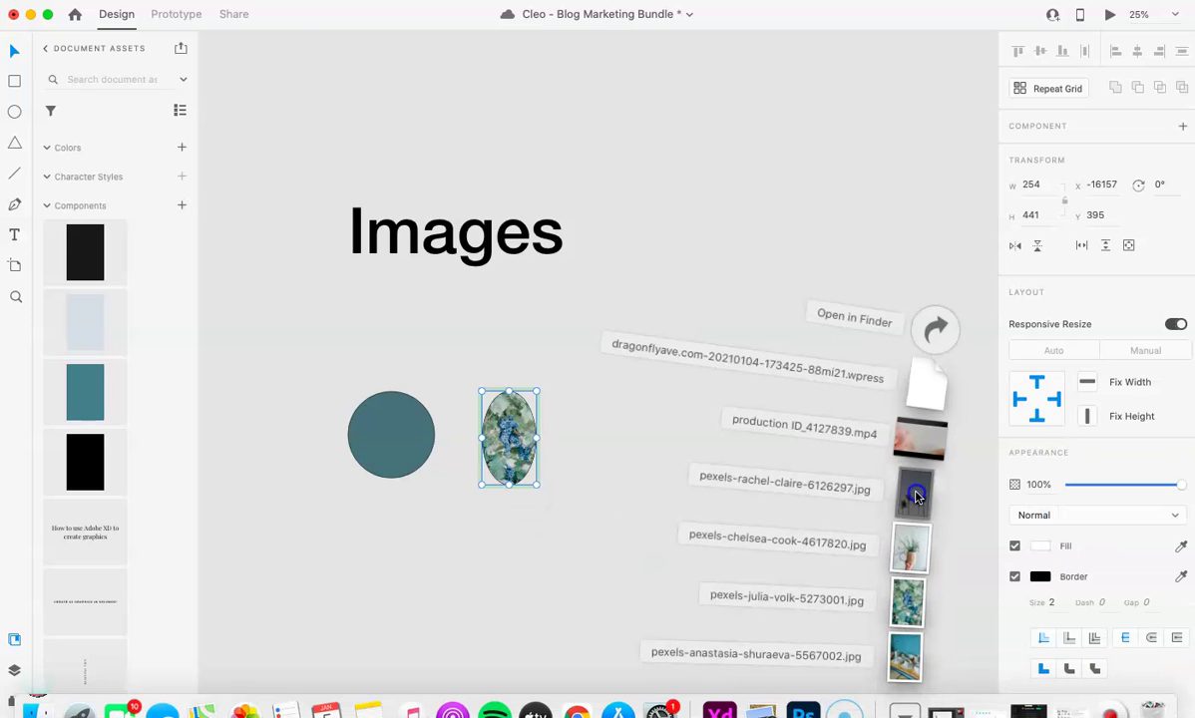
left_click_drag(914, 499, 391, 446)
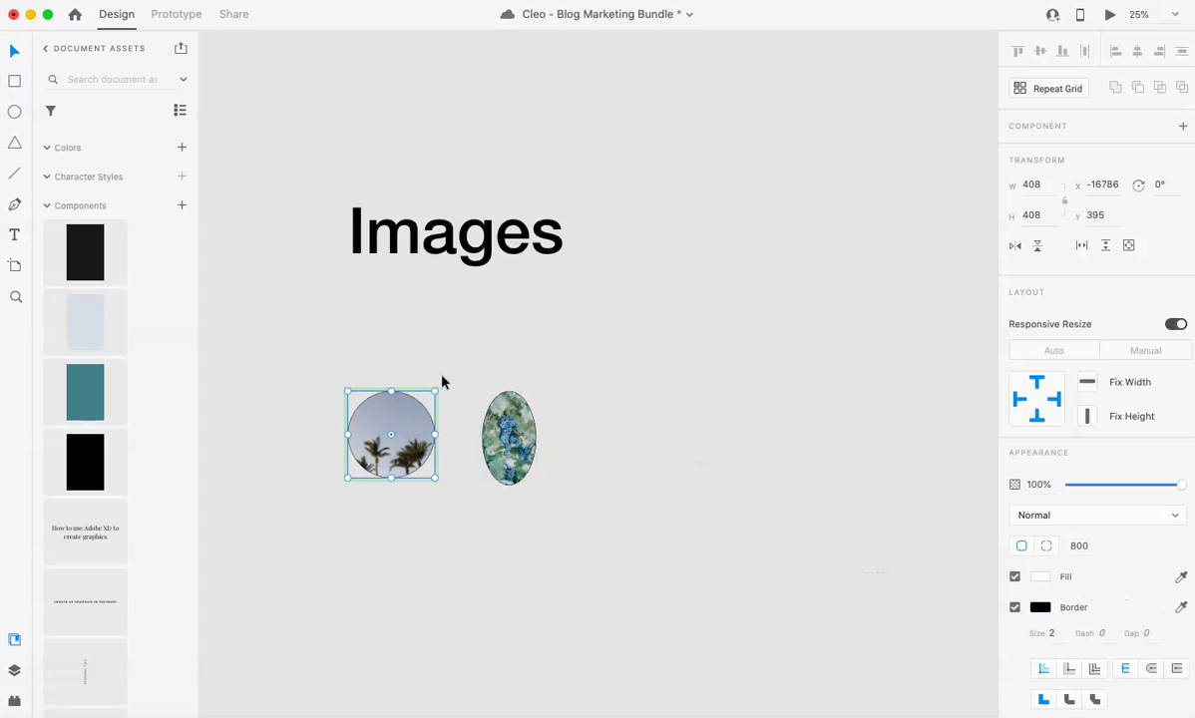
left_click(443, 381)
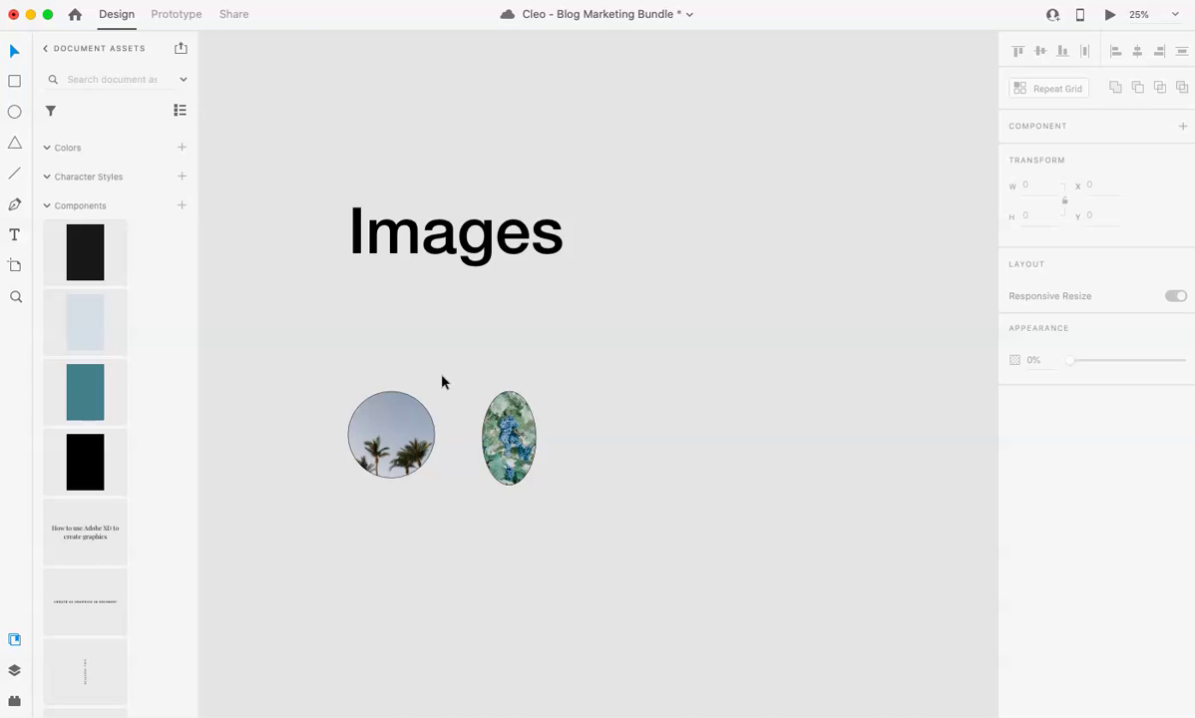
Darken the top accent line's border colour to #171717.
scroll(443, 381, "down", 3)
scroll(443, 381, "down", 5)
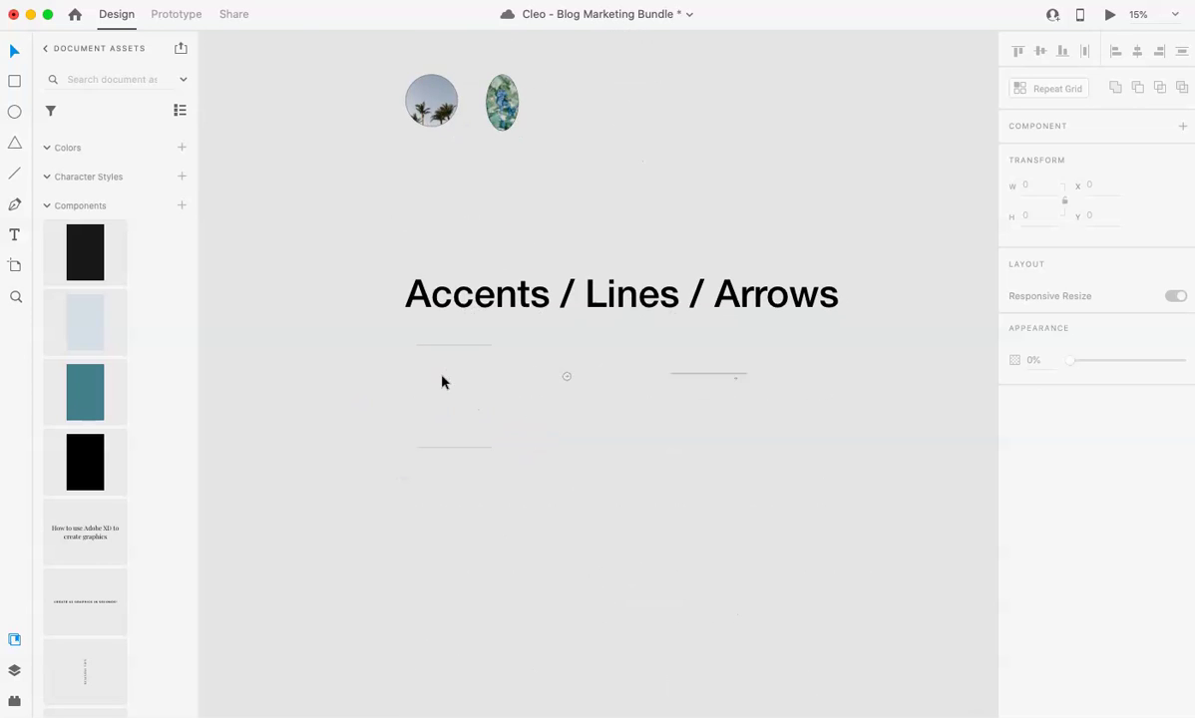
scroll(443, 381, "up", 5)
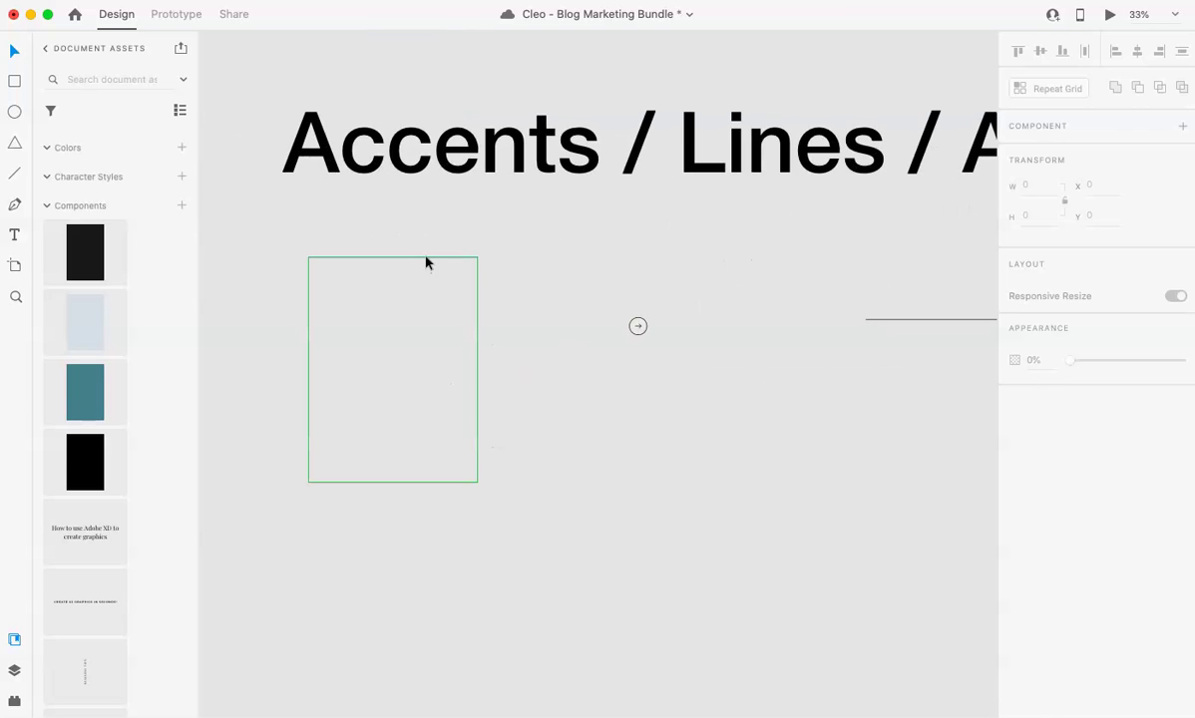
left_click(426, 258)
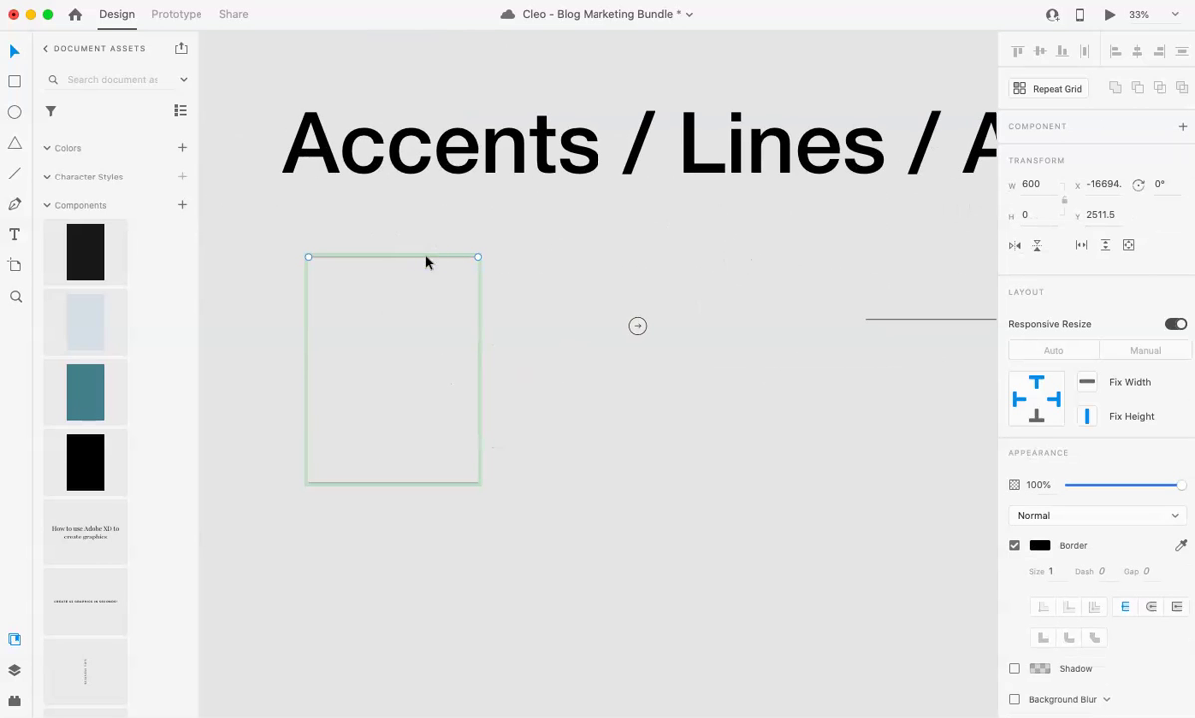
left_click(1041, 546)
left_click_drag(973, 534, 814, 605)
left_click(857, 635)
left_click(638, 329)
Give the small 64x64 arrow icon a pink #F09BFF fill.
left_click(638, 330)
left_click(637, 331)
left_click(1041, 547)
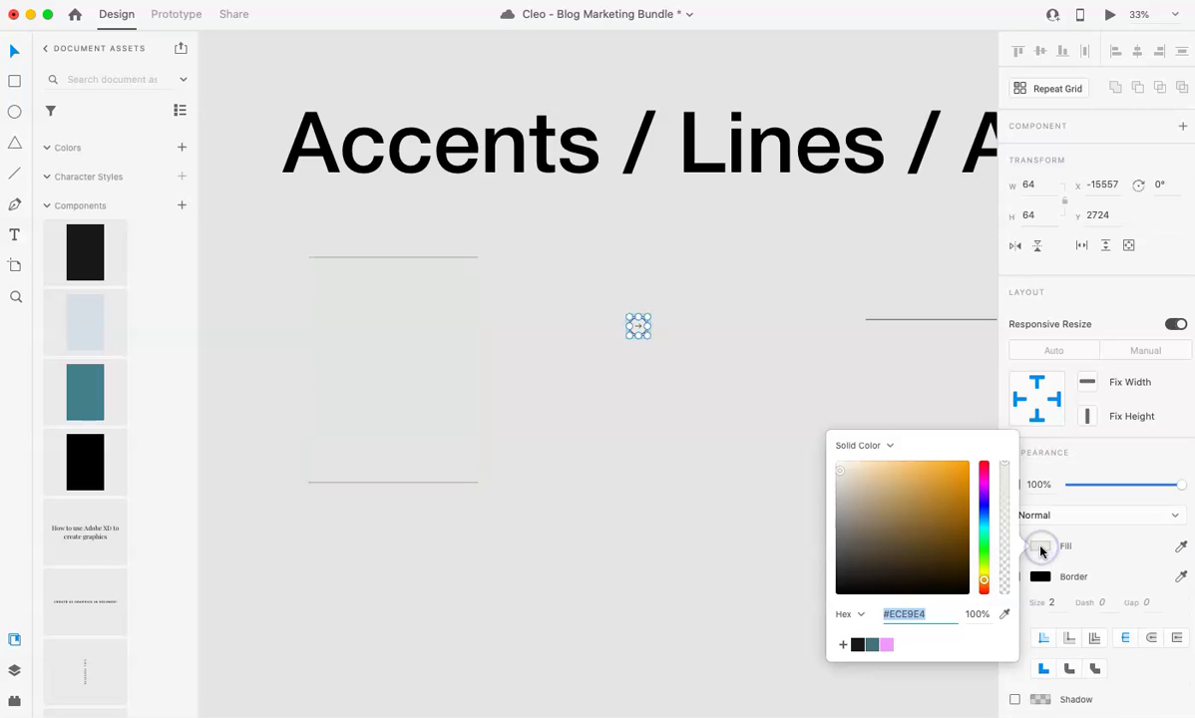
left_click(1052, 566)
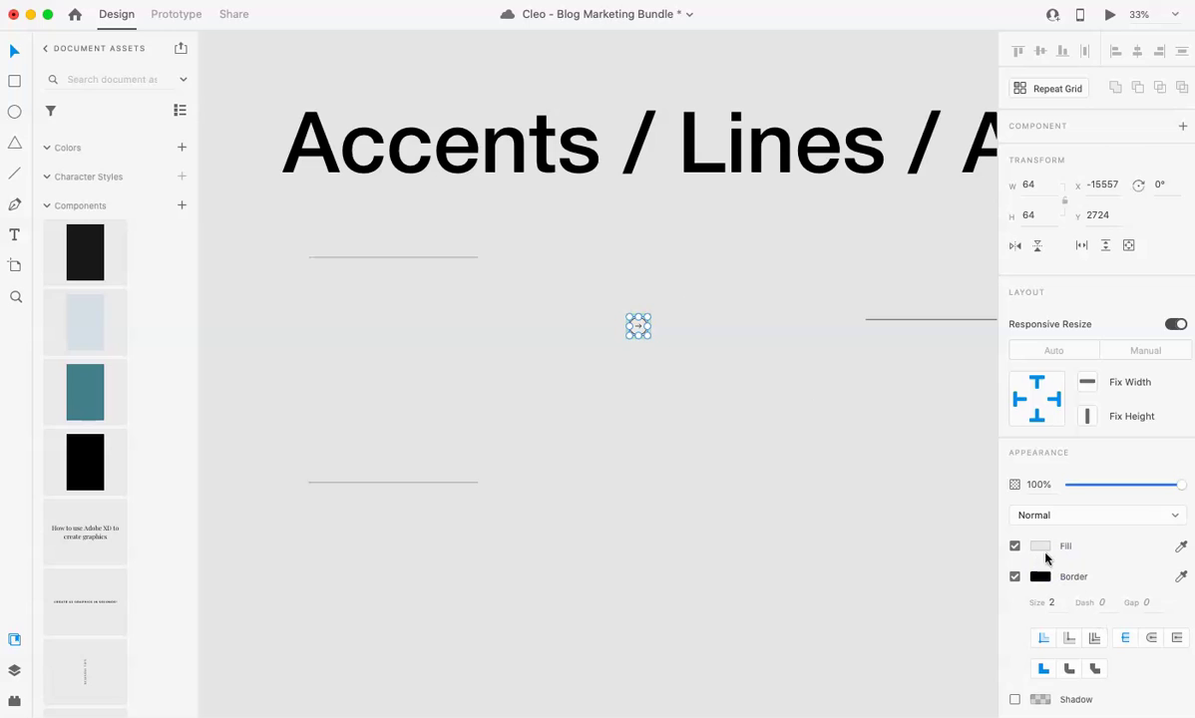
left_click(1040, 548)
left_click(888, 646)
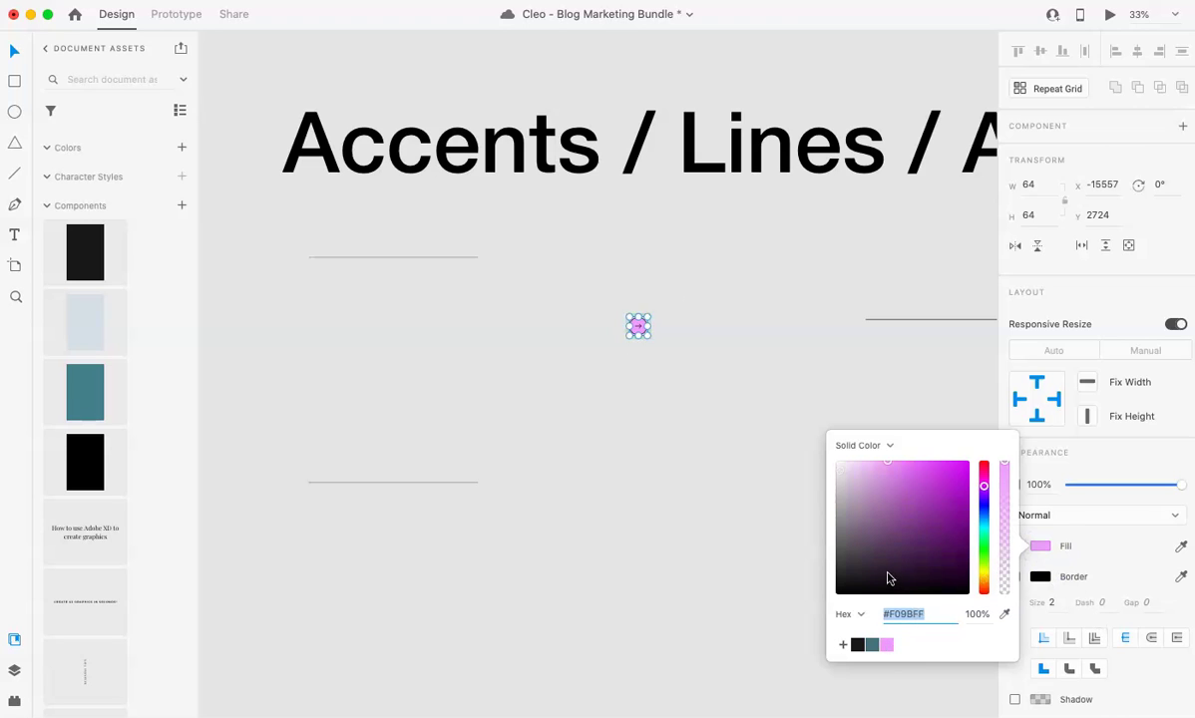
left_click(739, 522)
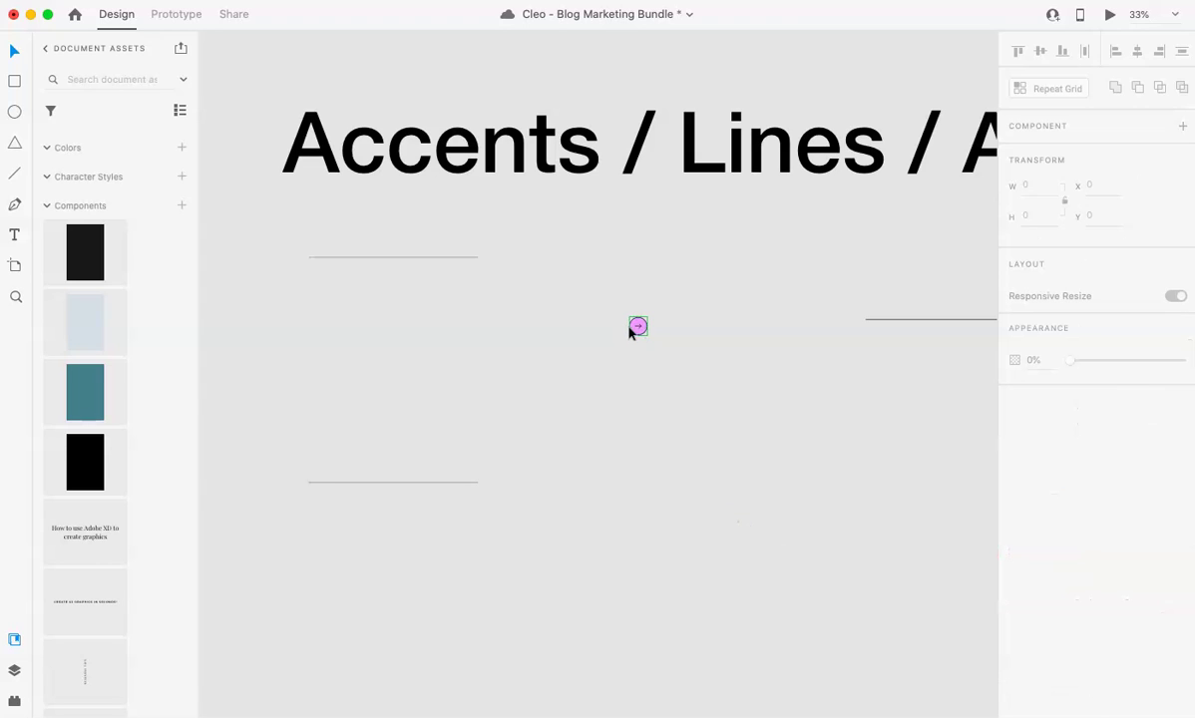
Select the black Background Colors swatch instance in Main Components.
scroll(629, 332, "down", 5)
scroll(629, 332, "up", 3)
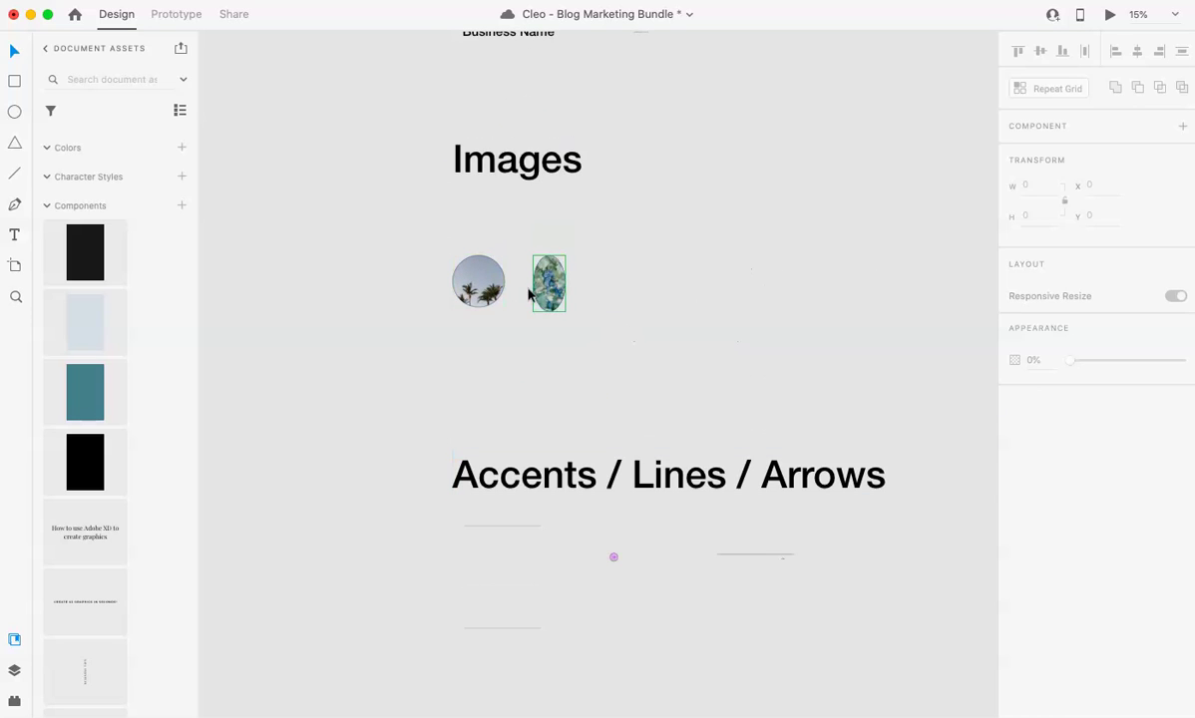
scroll(526, 299, "down", 2)
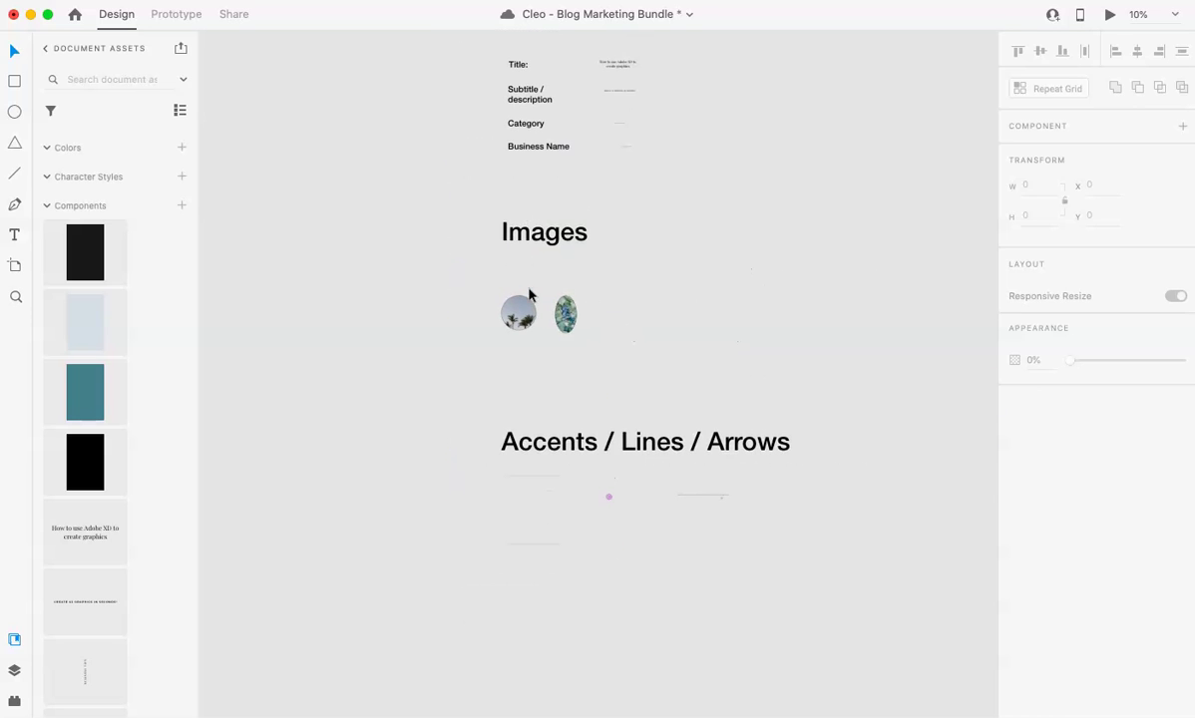
scroll(529, 294, "down", 3)
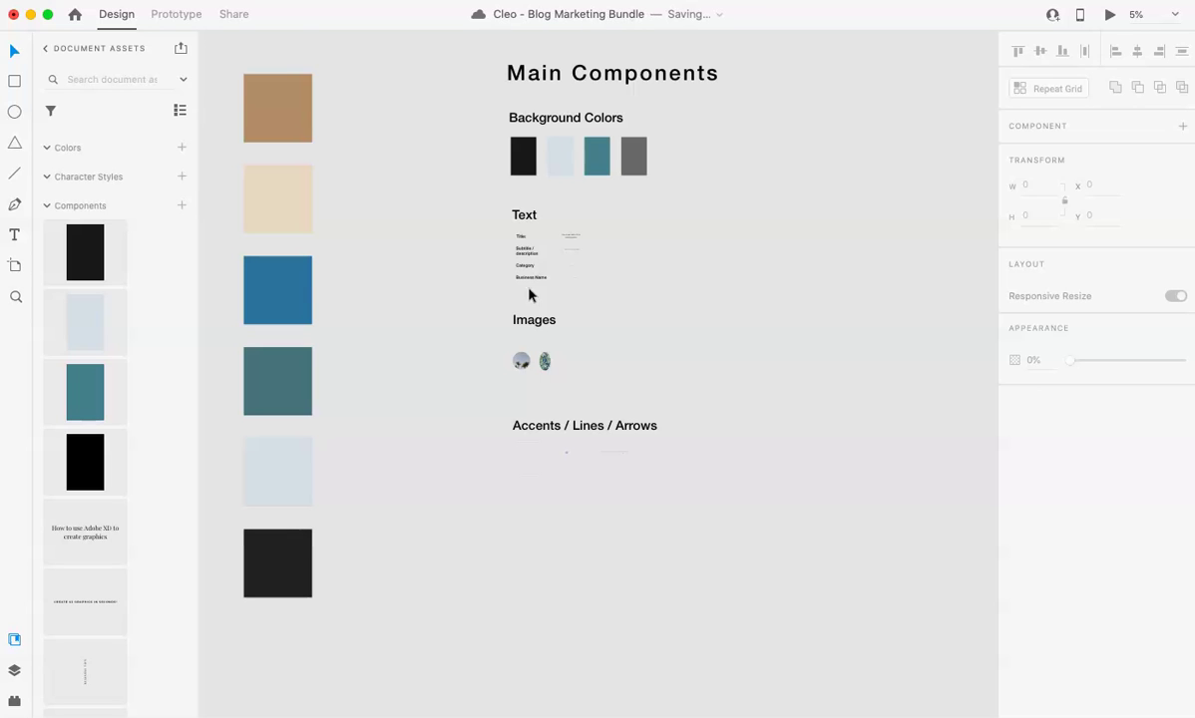
scroll(528, 295, "down", 2)
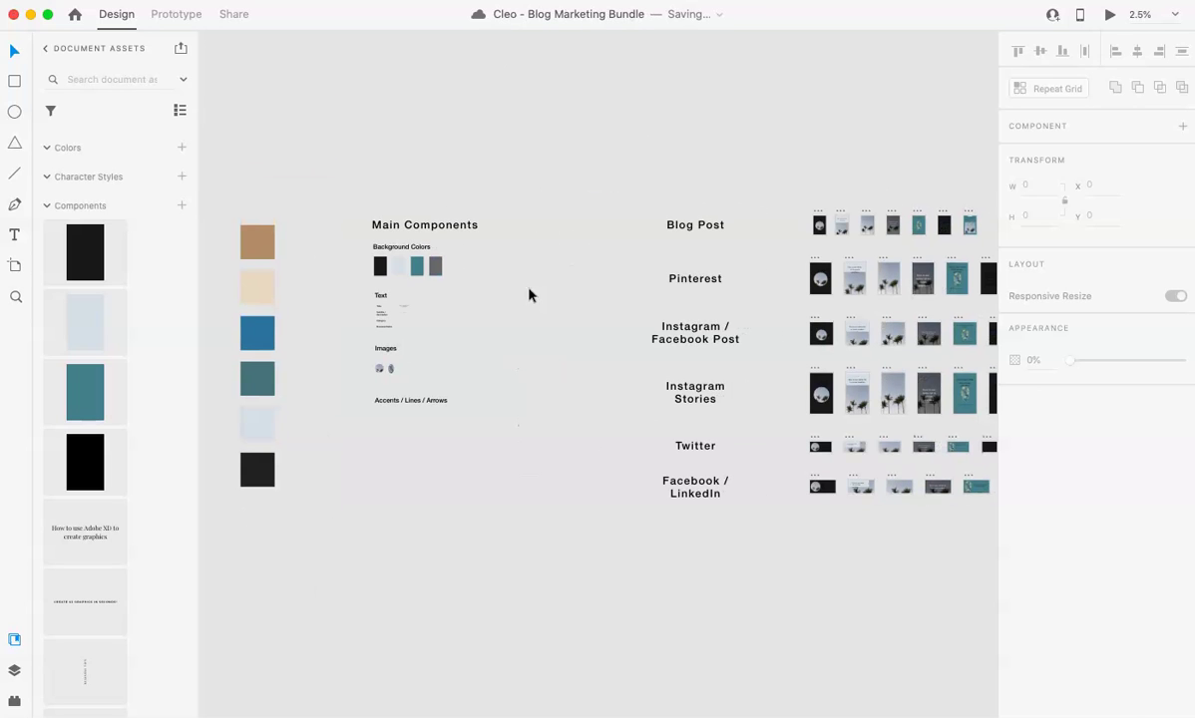
scroll(529, 294, "up", 4)
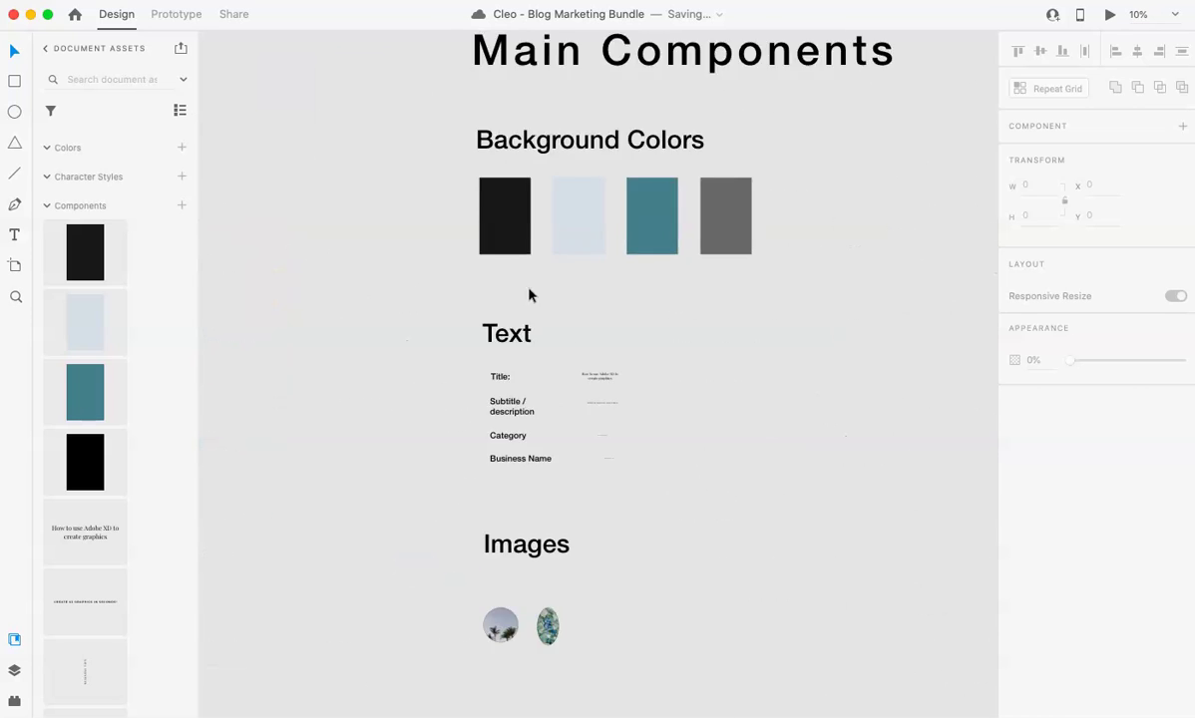
left_click(556, 286)
scroll(561, 339, "down", 2)
key("super+d")
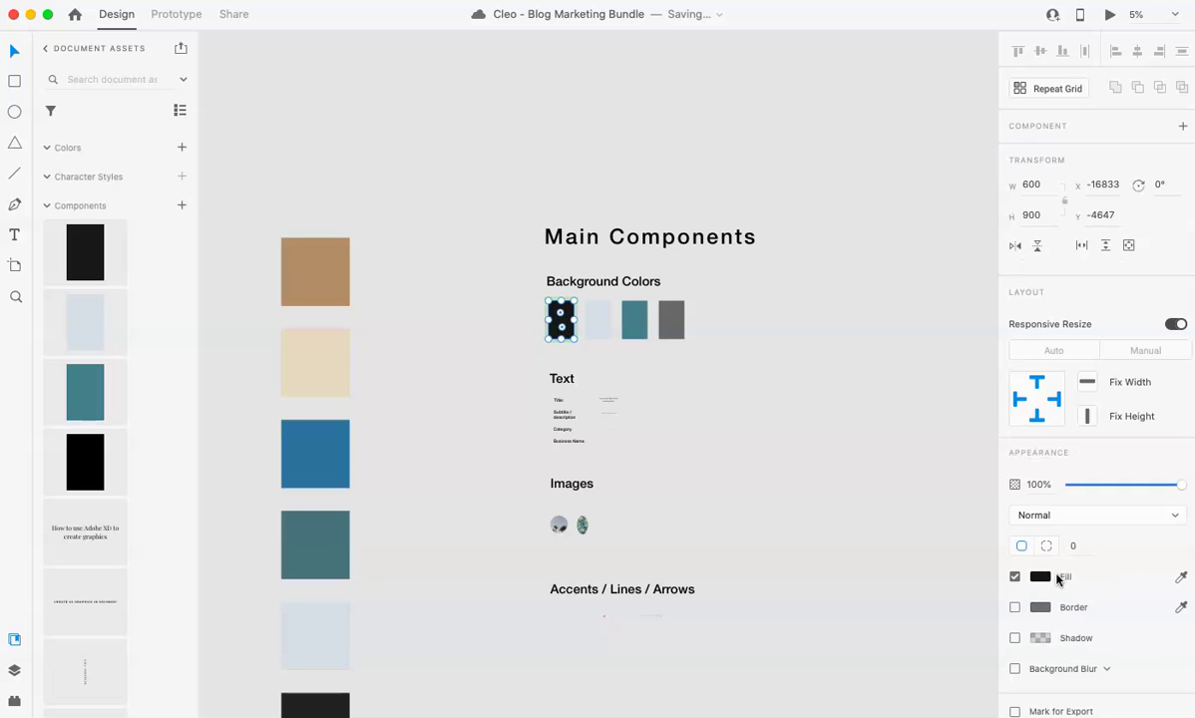
Sample the beige tile's colour into the swatch fill and lighten it to cream #FFF6E8.
left_click(1043, 576)
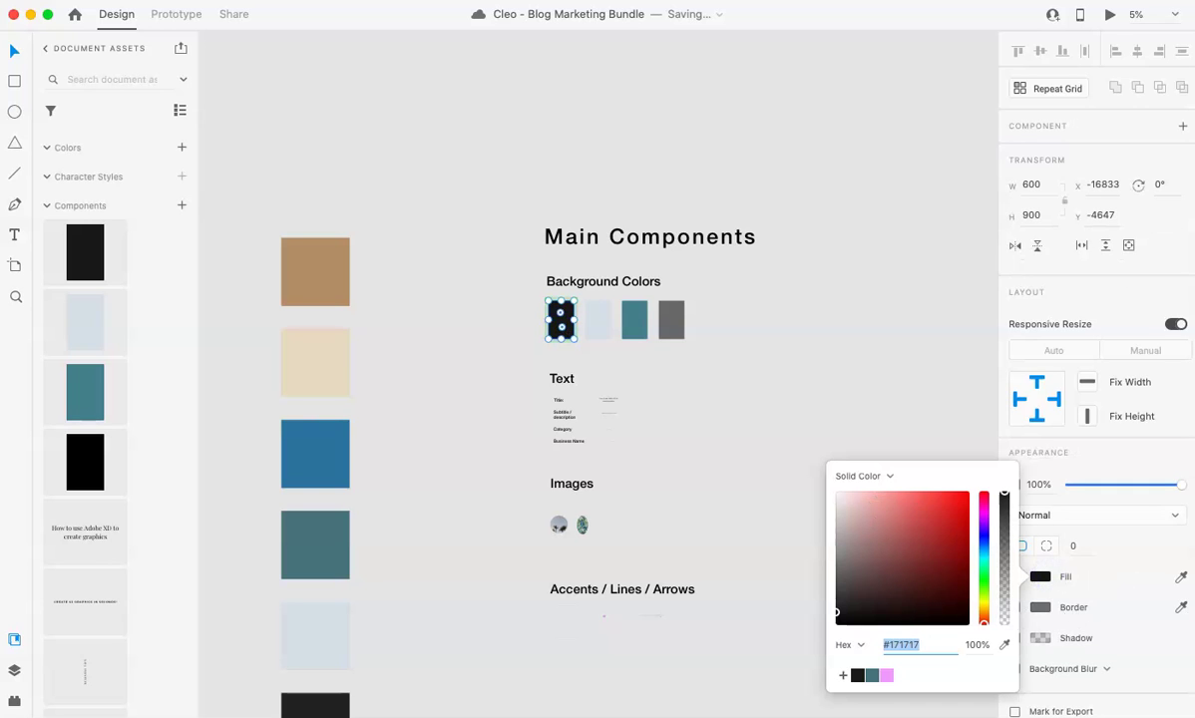
left_click(1180, 577)
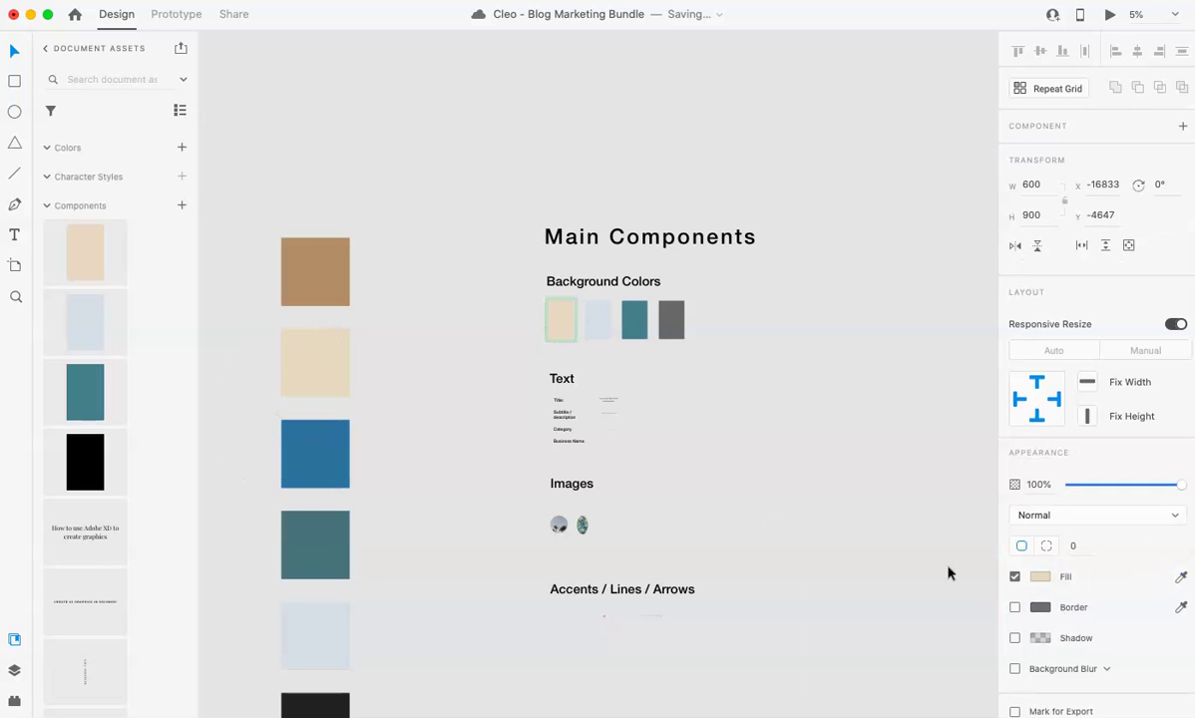
left_click(1039, 577)
left_click_drag(867, 534, 848, 498)
Zoom in on the Blog Post Cover artboards to inspect the first cover up close.
left_click(735, 414)
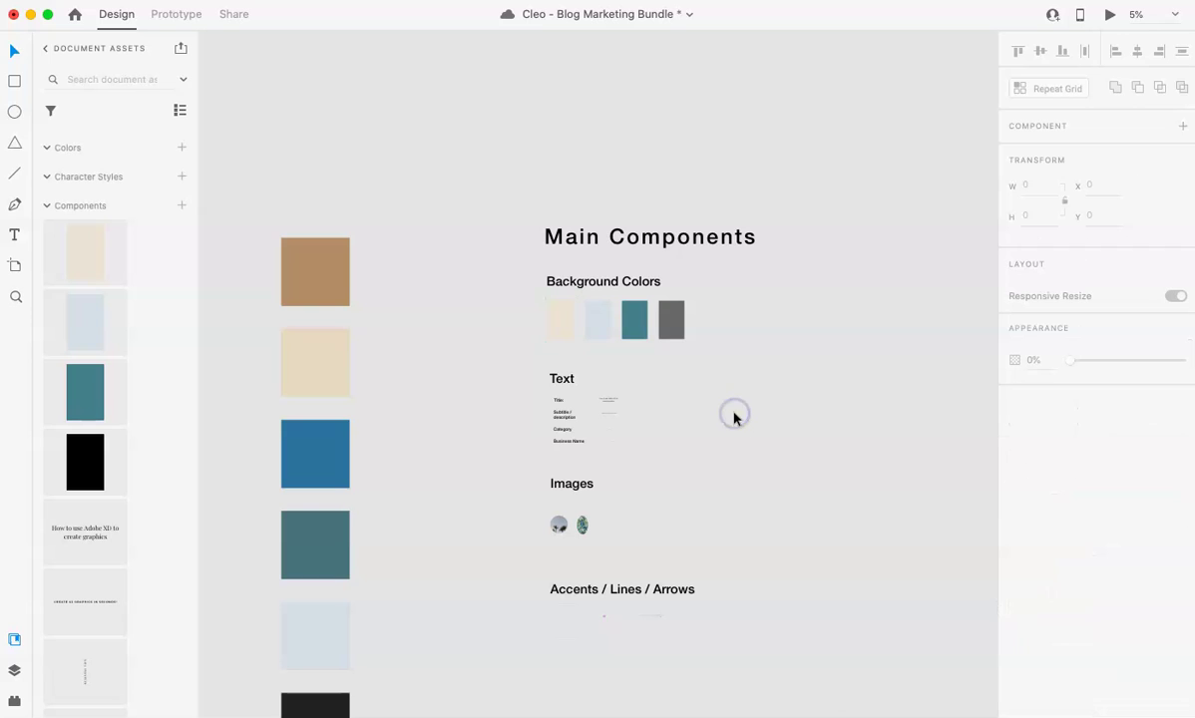
key("super+minus")
scroll(734, 417, "right", 5)
scroll(735, 417, "right", 2)
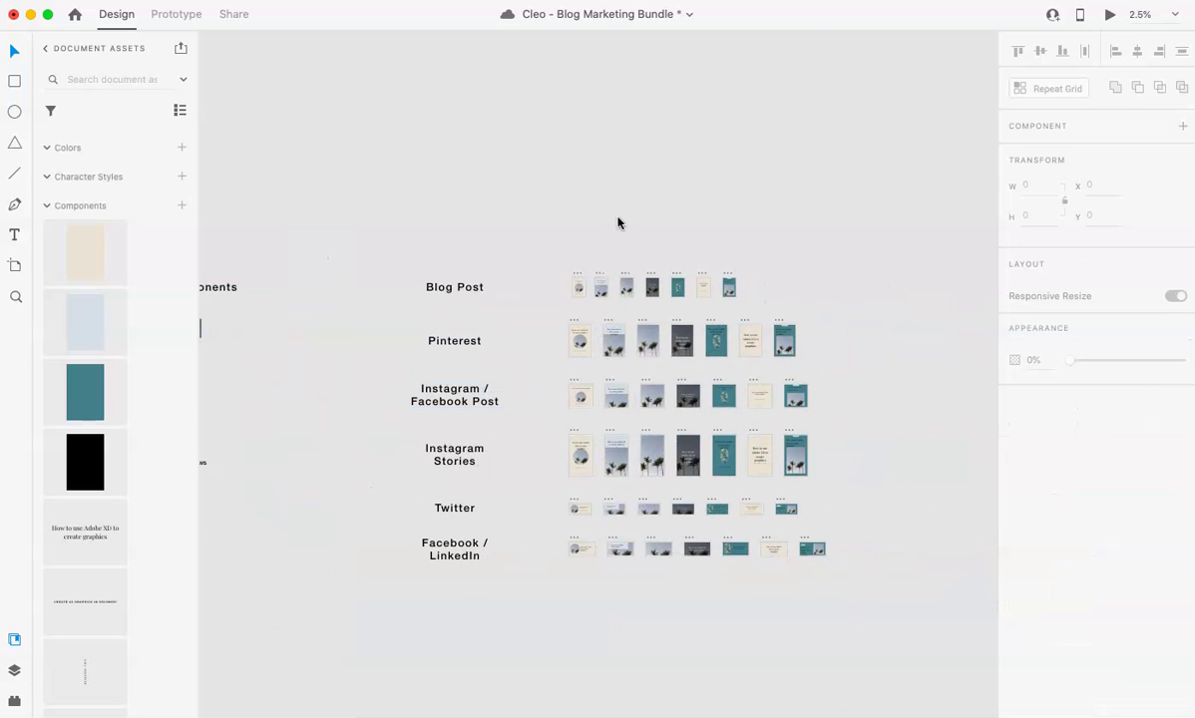
key("super+plus")
key("super+plus")
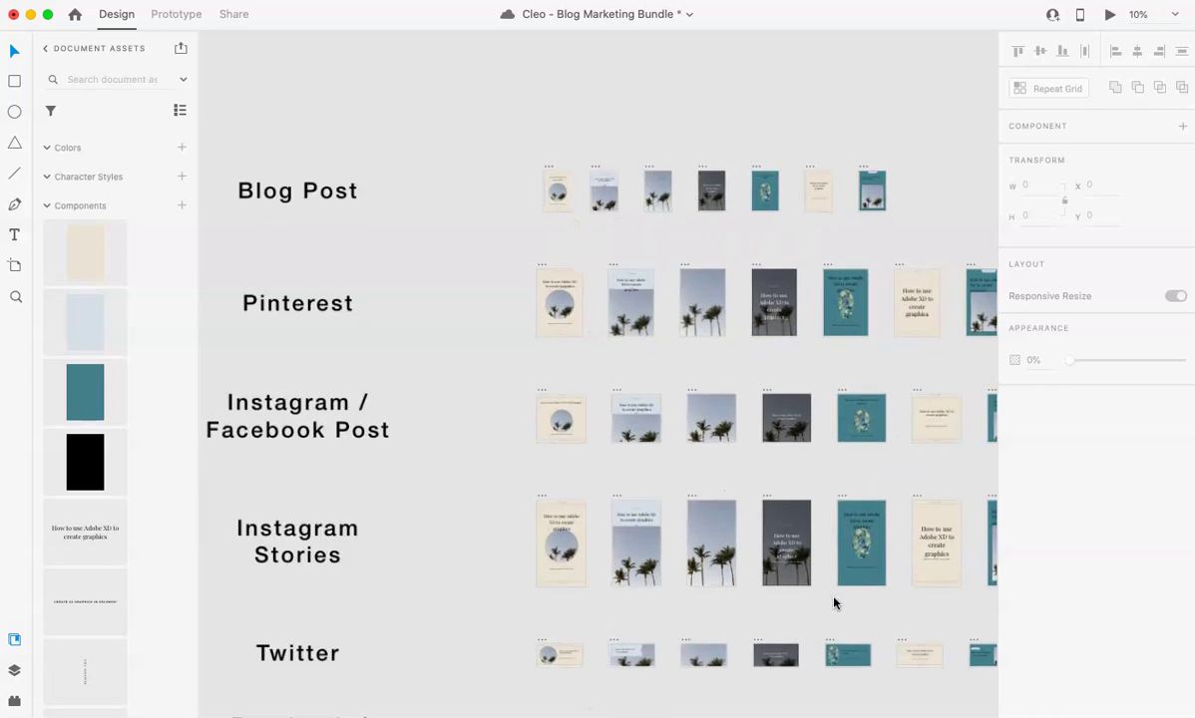
scroll(834, 602, "down", 5)
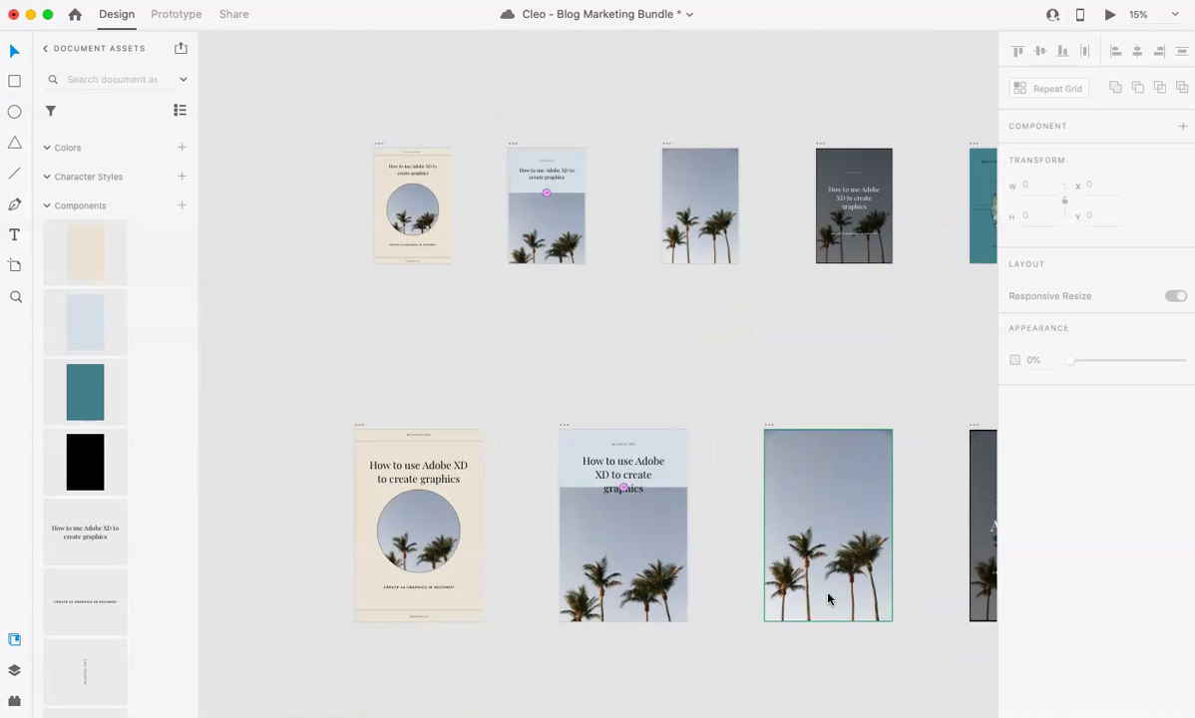
key("super+plus")
scroll(829, 597, "up", 3)
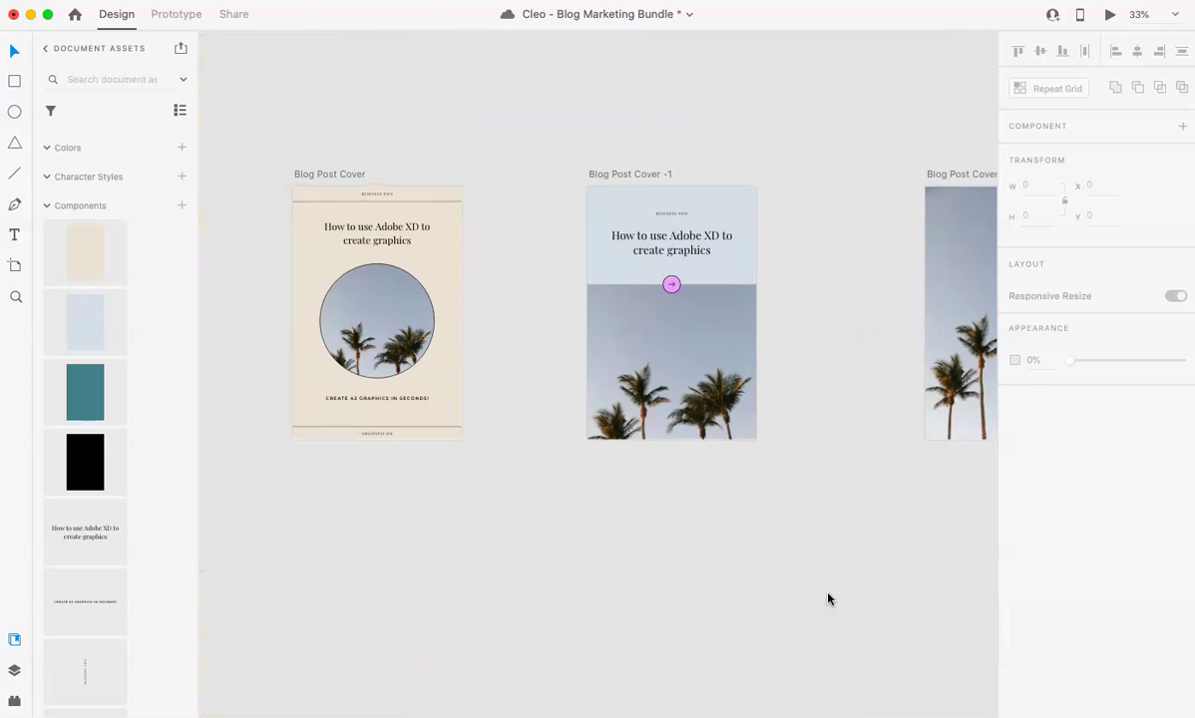
key("super+plus")
key("super+plus")
scroll(827, 597, "up", 2)
scroll(609, 135, "left", 5)
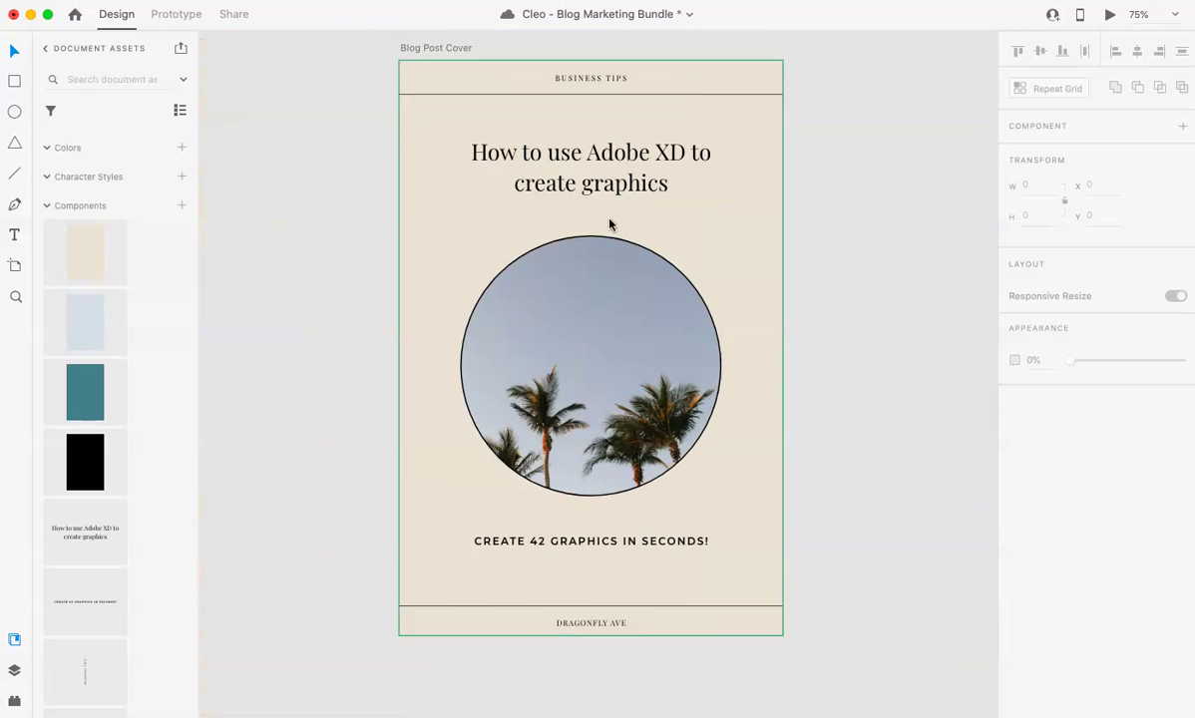
scroll(598, 260, "down", 3)
Save the document, then zoom out and pan across the Pinterest and remaining artboard rows.
key("super+minus")
key("super+minus")
scroll(590, 309, "right", 2)
scroll(591, 309, "right", 2)
scroll(591, 309, "down", 1)
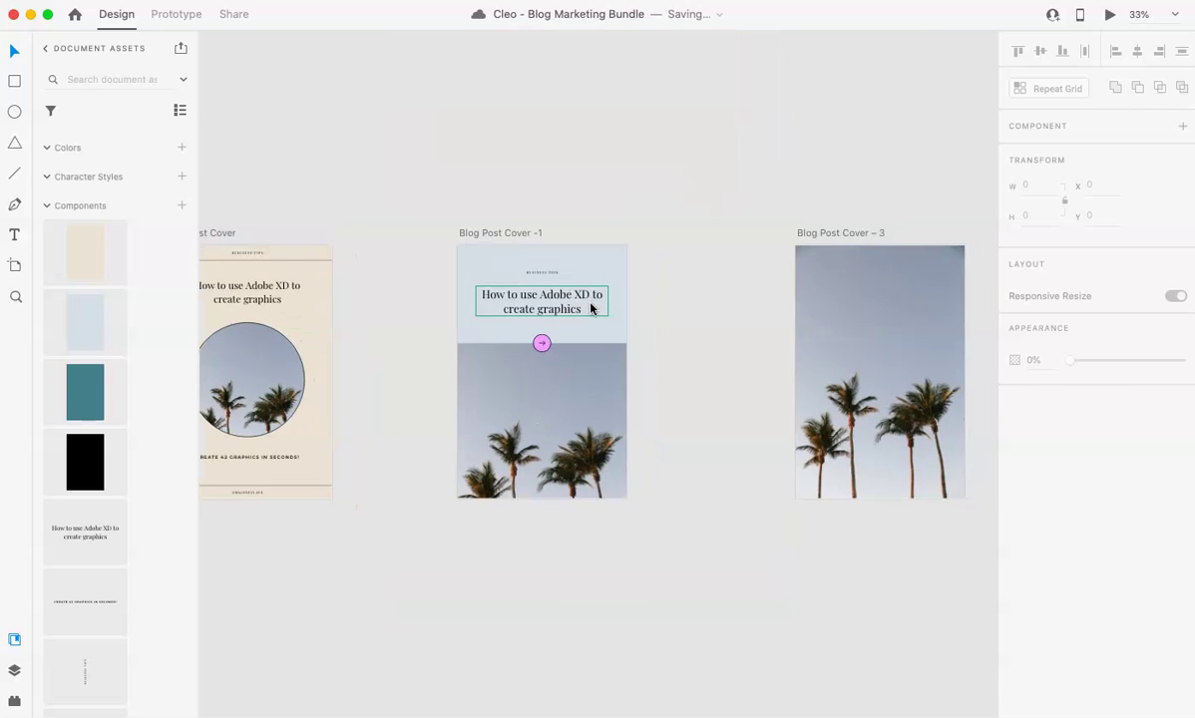
key("super+minus")
key("super+minus")
scroll(591, 309, "right", 5)
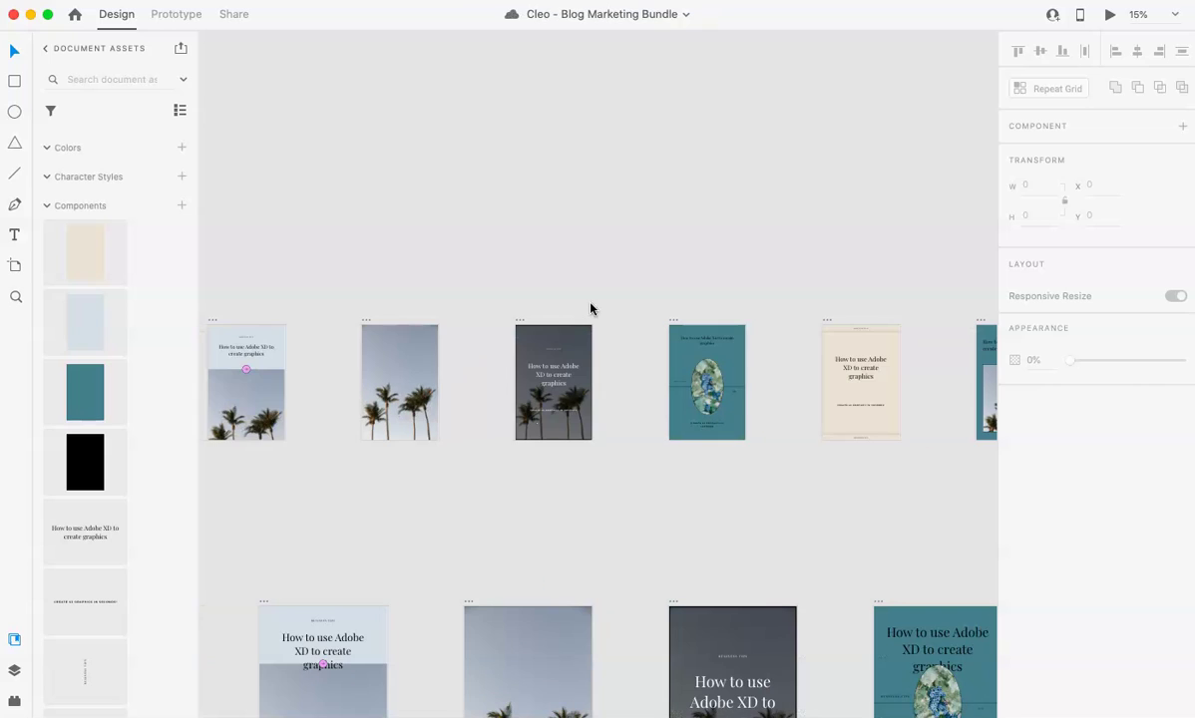
scroll(591, 310, "right", 3)
scroll(591, 309, "down", 2)
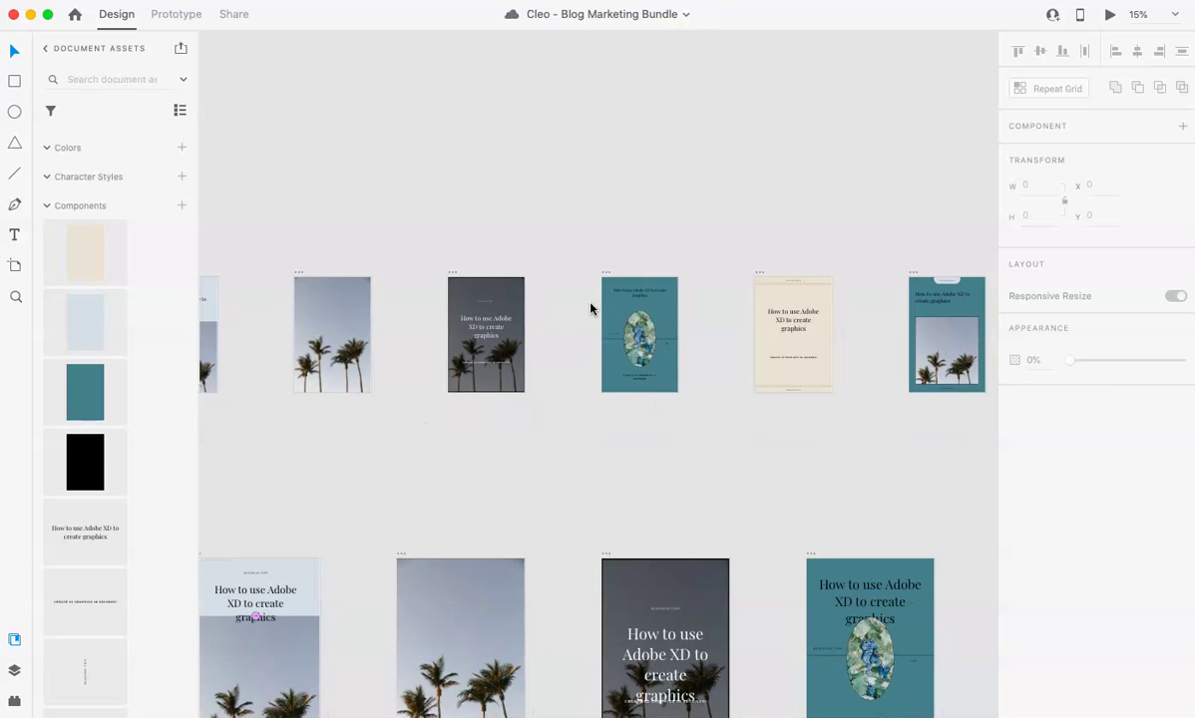
scroll(688, 354, "right", 8)
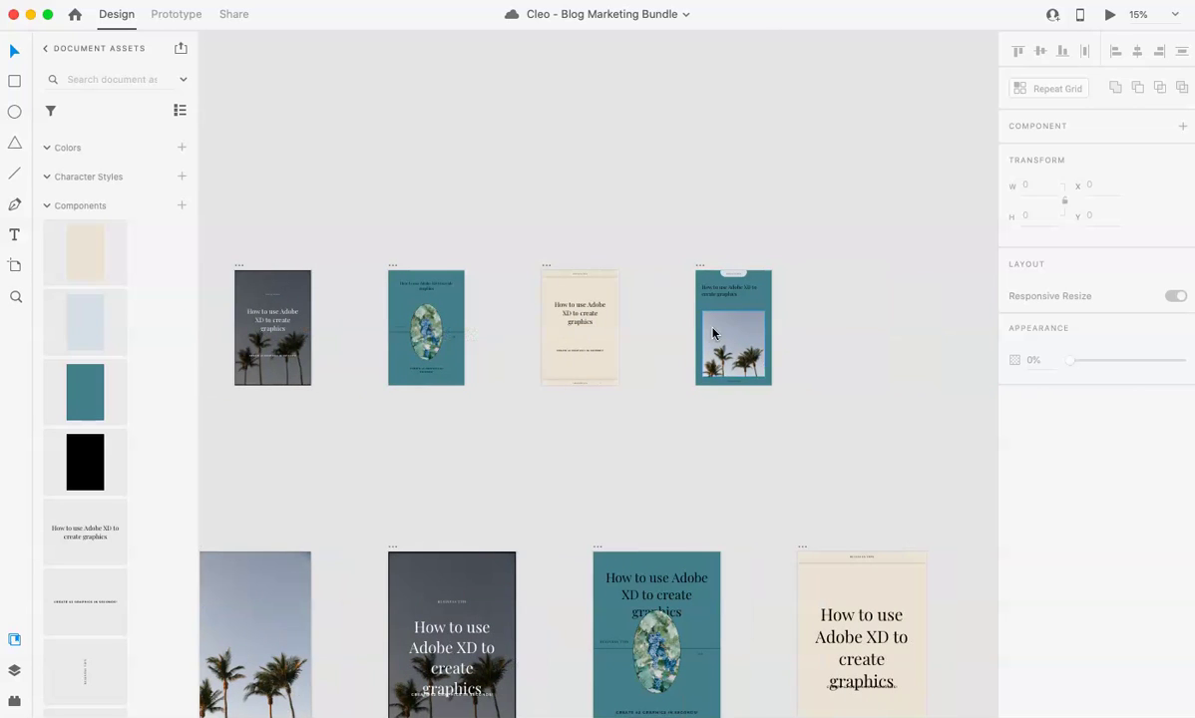
scroll(688, 353, "up", 5)
scroll(577, 225, "up", 3)
scroll(577, 224, "right", 2)
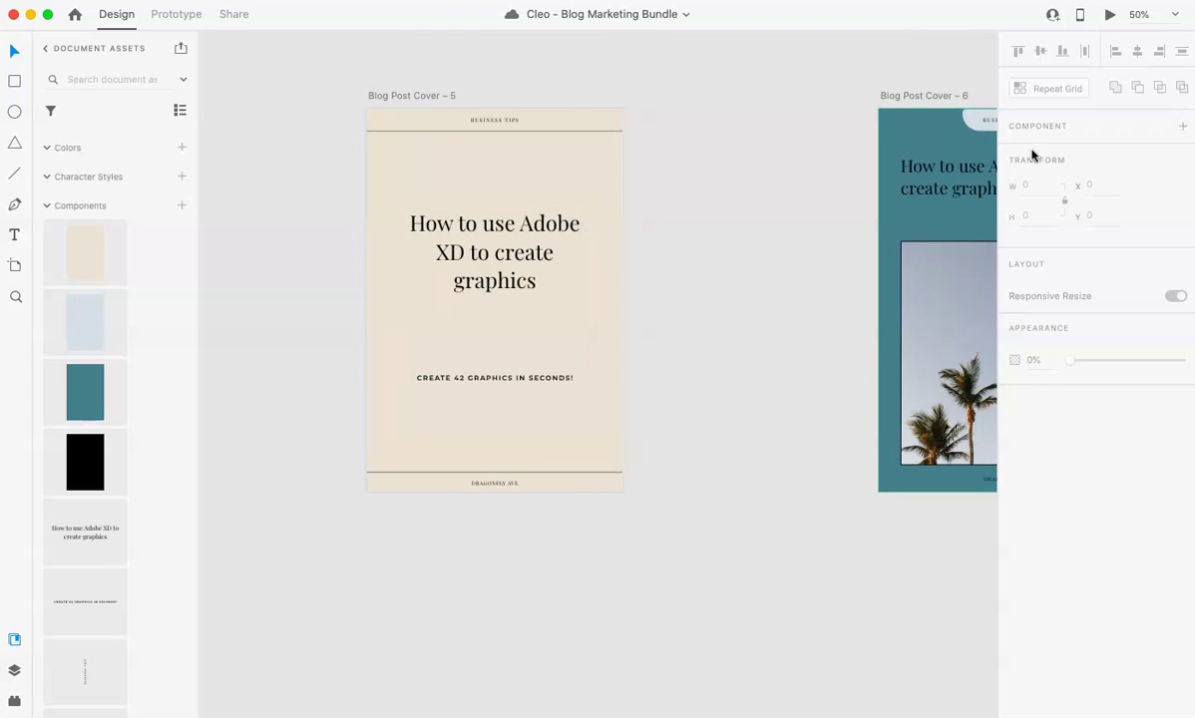
scroll(907, 143, "right", 2)
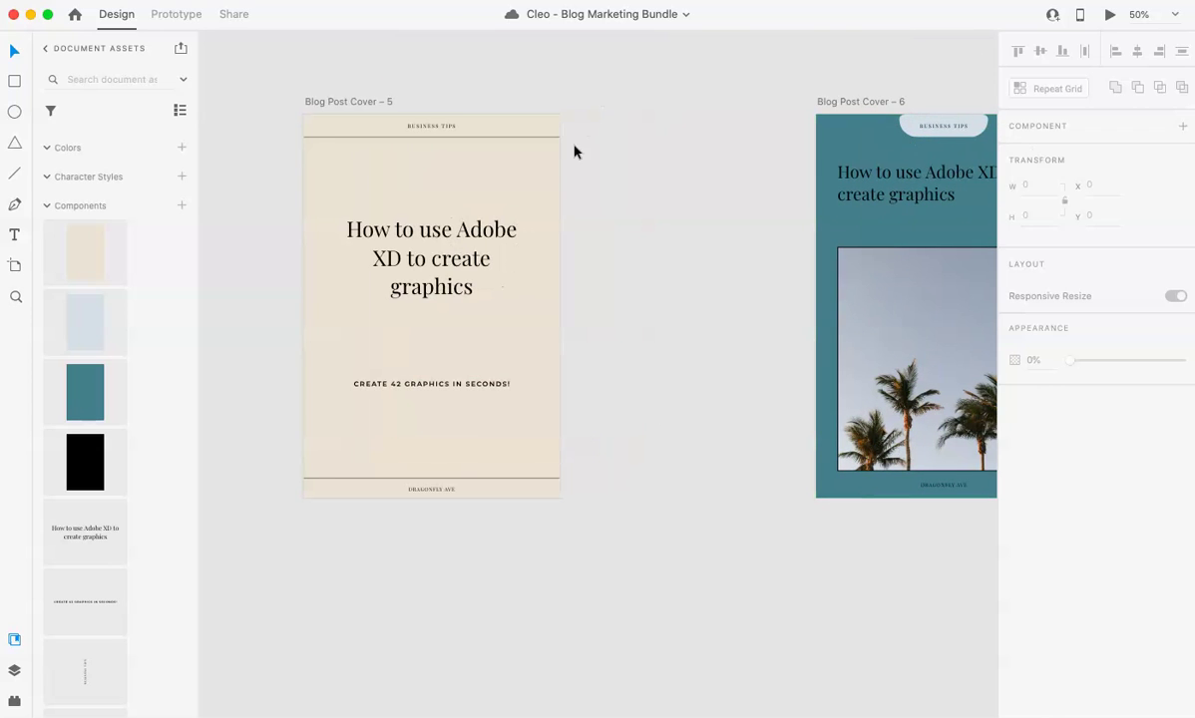
scroll(949, 274, "down", 5)
scroll(949, 280, "down", 3)
scroll(950, 280, "down", 3)
scroll(950, 279, "down", 4)
scroll(950, 279, "left", 2)
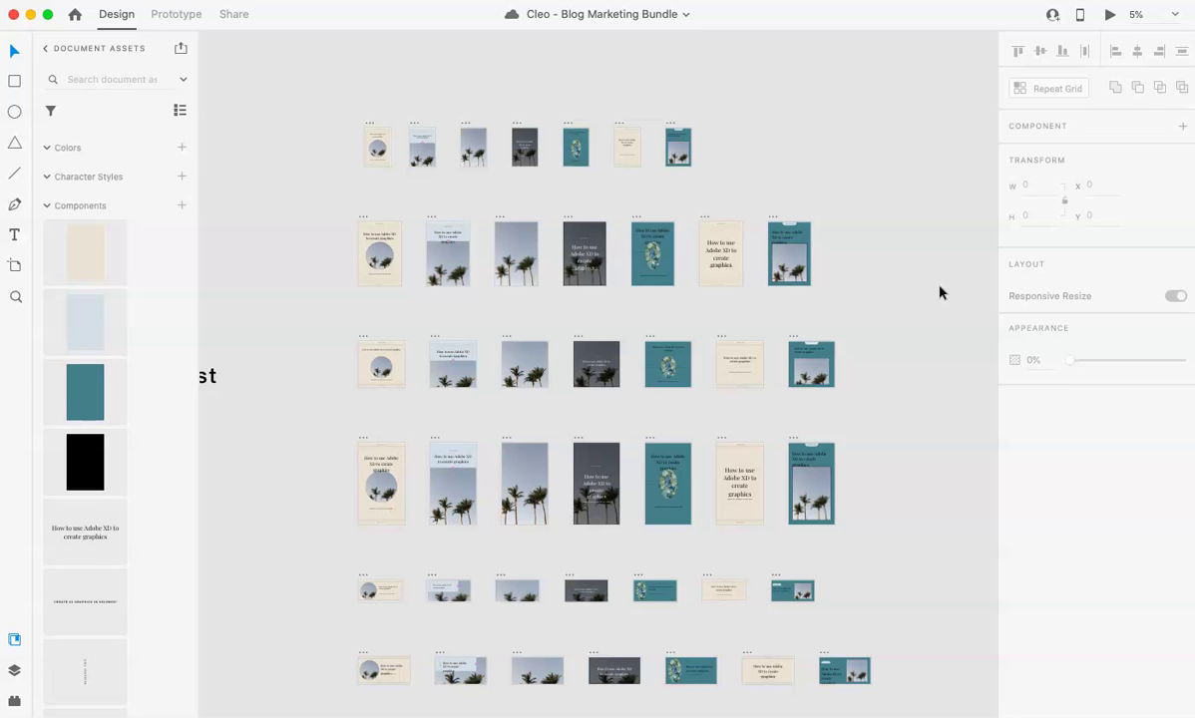
scroll(939, 292, "up", 5)
scroll(938, 293, "left", 5)
scroll(939, 293, "up", 2)
scroll(939, 293, "left", 1)
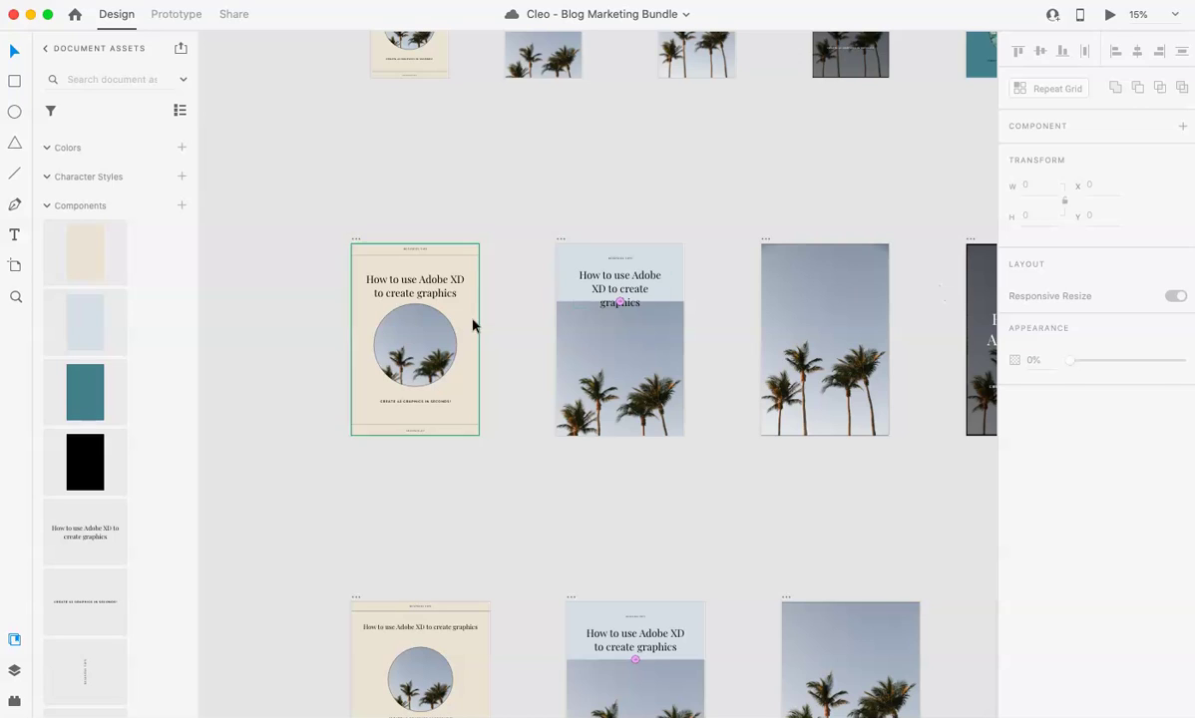
Widen the Pinterest – 1 title to two lines and centre it horizontally.
scroll(864, 389, "up", 3)
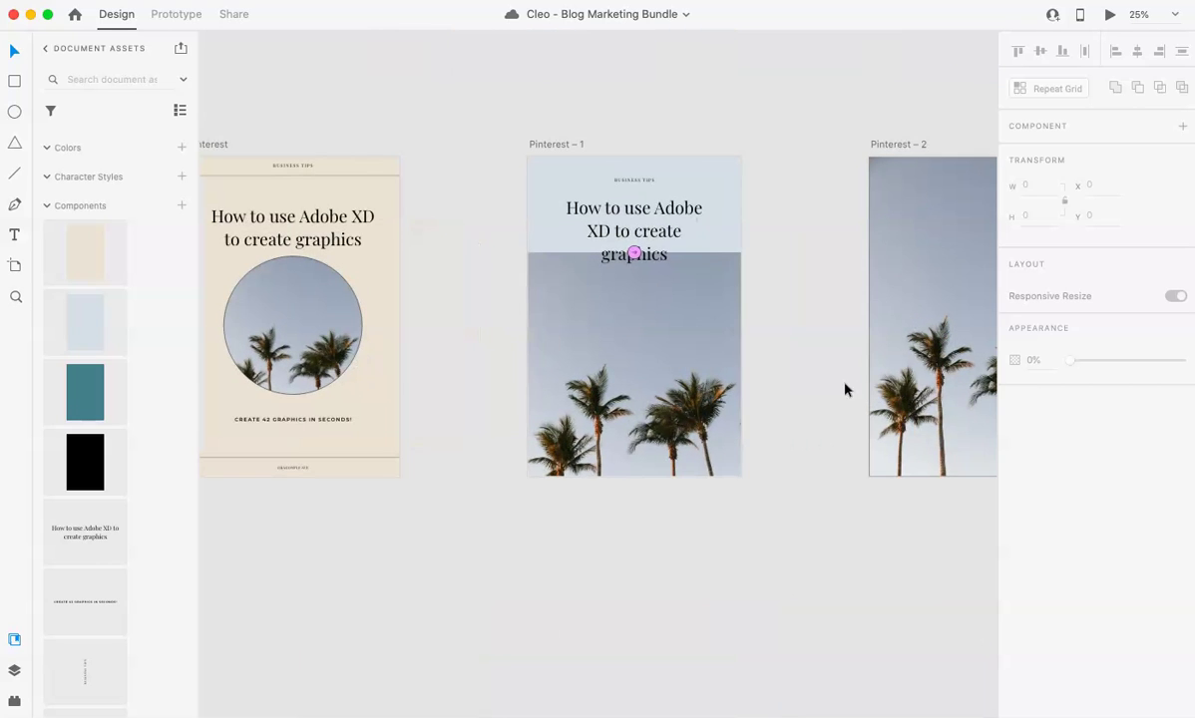
scroll(640, 333, "left", 3)
scroll(491, 356, "right", 4)
left_click(602, 254)
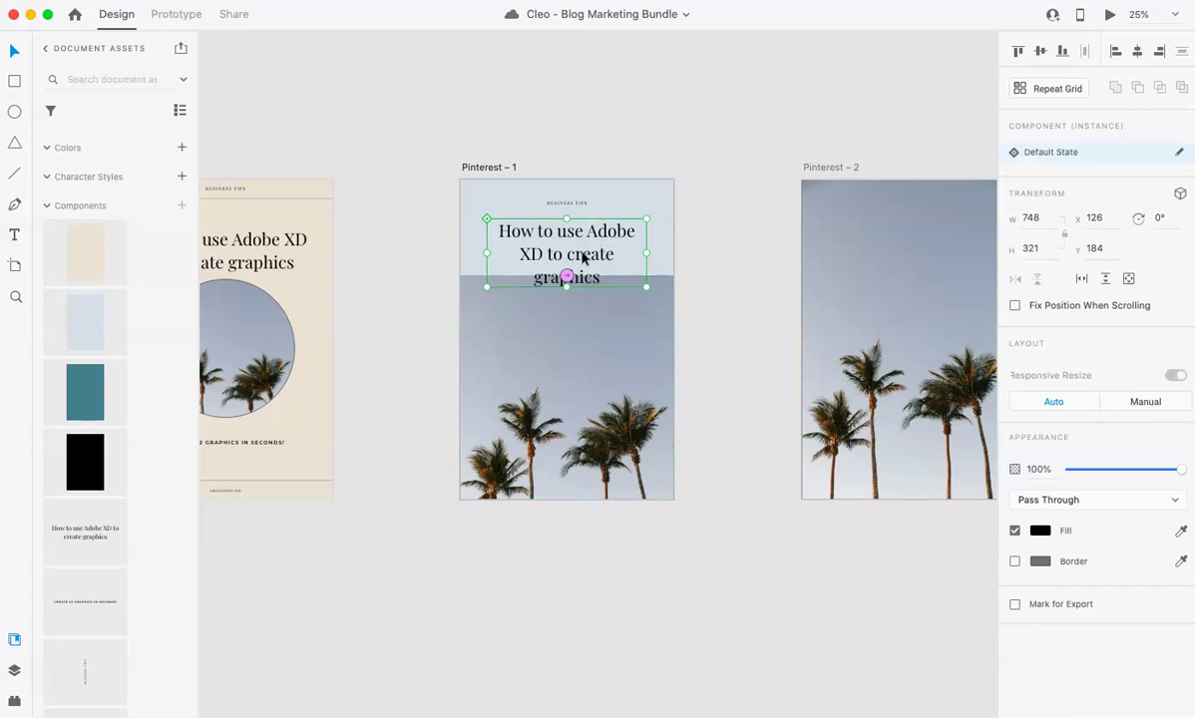
double_click(546, 242)
left_click_drag(485, 253, 477, 256)
left_click_drag(550, 253, 554, 247)
left_click(624, 148)
left_click(590, 238)
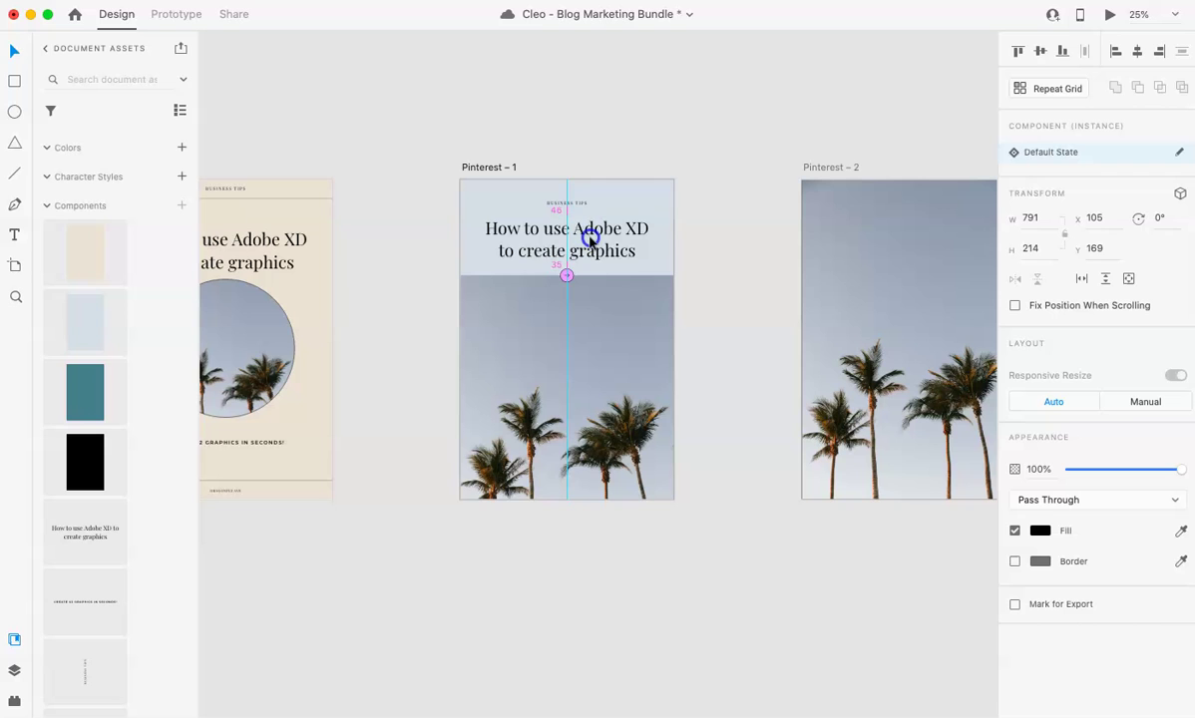
left_click(599, 135)
Set the Pinterest – 3 title's font size to 100.
scroll(599, 135, "down", 5)
scroll(599, 360, "right", 5)
scroll(650, 424, "up", 5)
left_click(629, 349)
double_click(630, 347)
left_click(1024, 512)
type("100")
key("Return")
left_click(824, 574)
Reduce the Pinterest – 4 title's font size to 80.
scroll(824, 577, "right", 2)
scroll(824, 577, "right", 5)
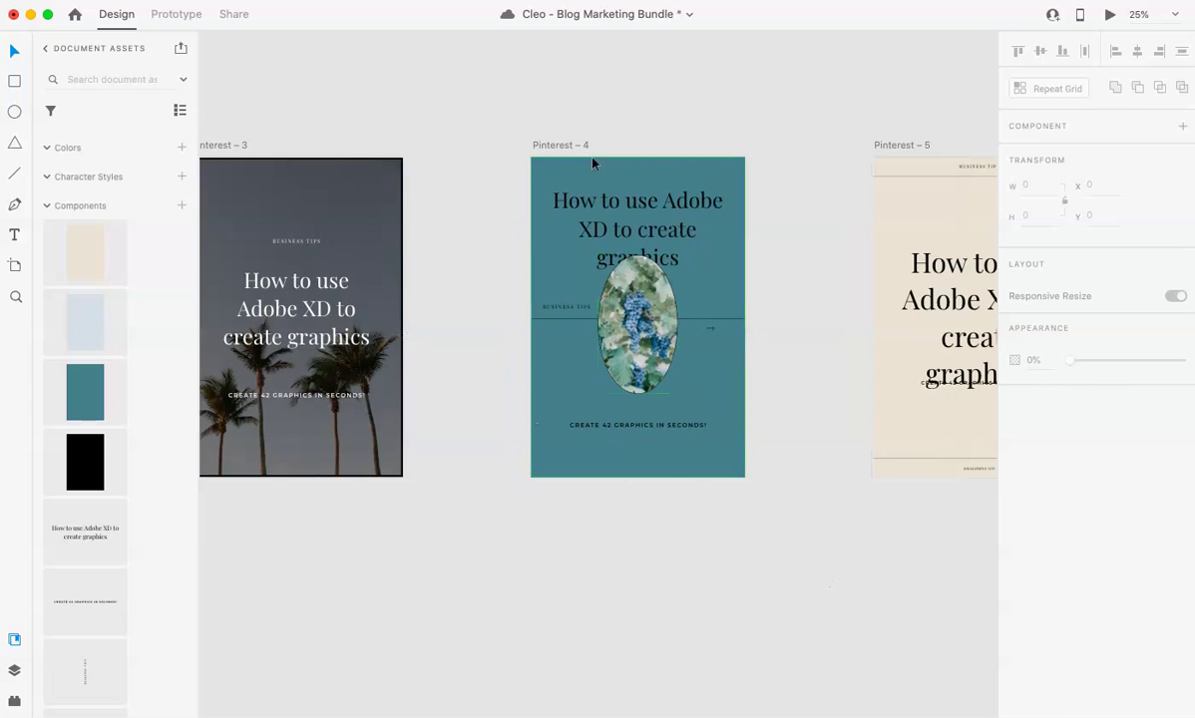
double_click(638, 230)
left_click(1021, 512)
type("90")
key("Return")
left_click(1016, 512)
type("80")
key("Return")
left_click(853, 564)
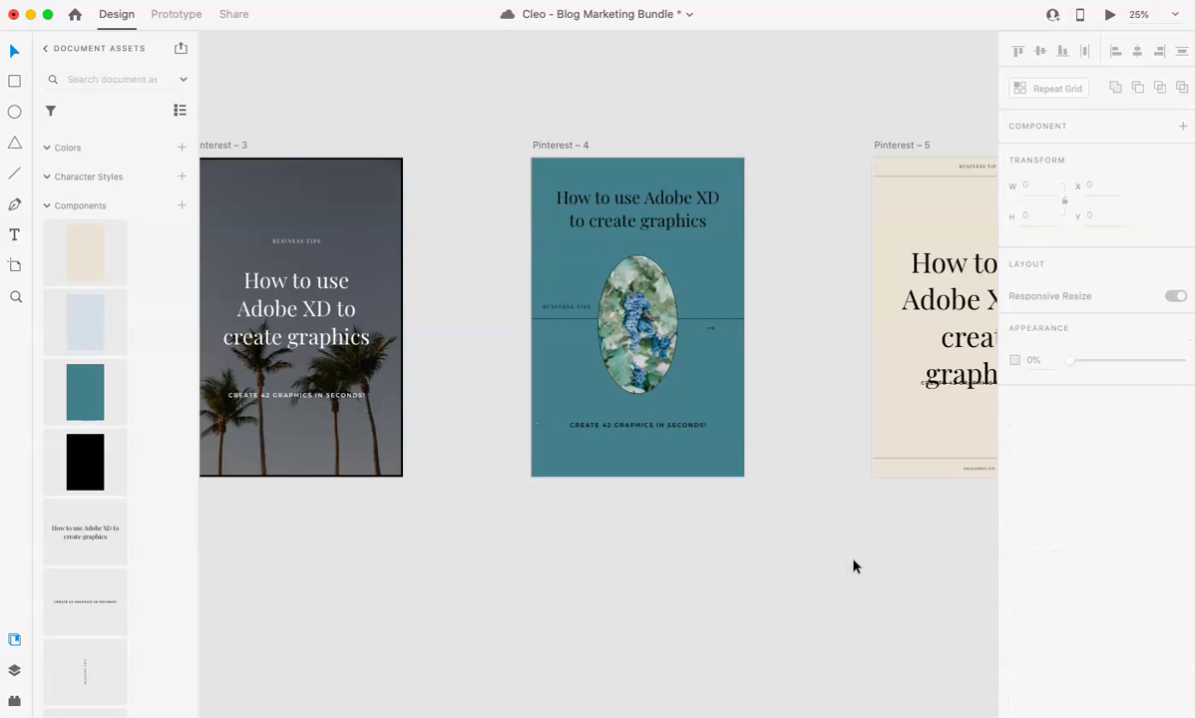
Set the cream artboard's title font size to 110.
key("super+minus")
scroll(759, 469, "right", 3)
left_click(677, 379)
left_click(1016, 511)
type("120")
key("Return")
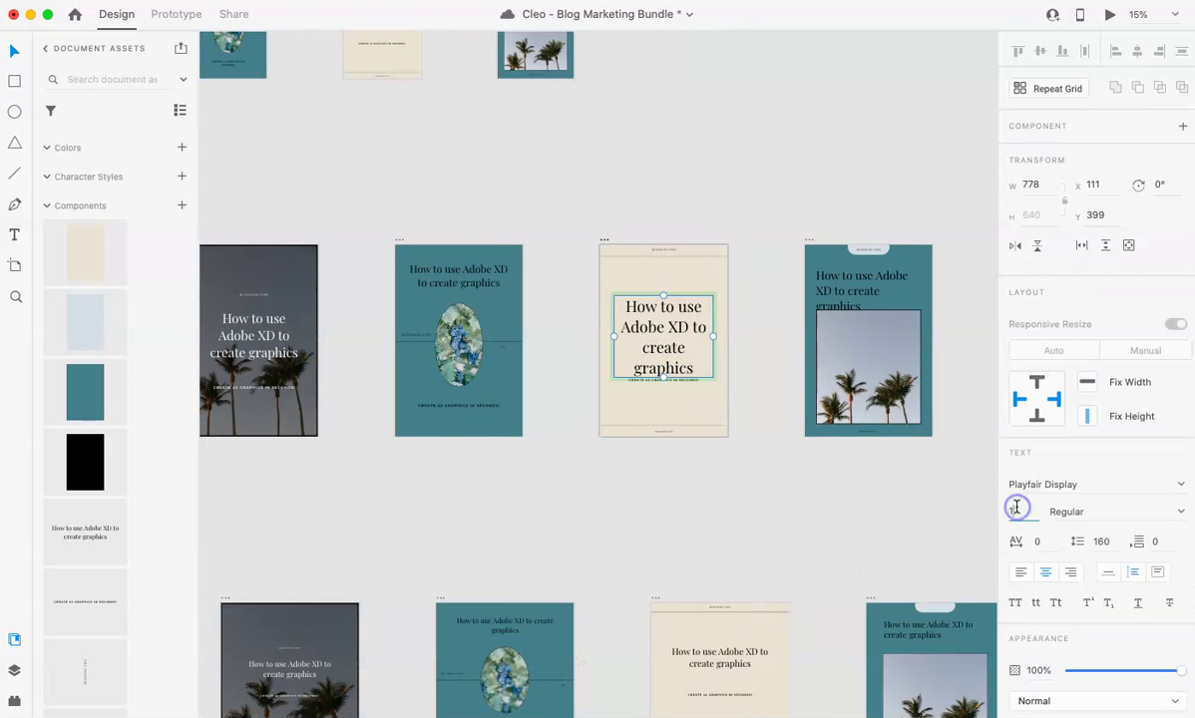
left_click(1016, 509)
type("110")
key("Return")
Shrink the palm-tree teal artboard's title to font size 80.
scroll(832, 504, "right", 4)
left_click(607, 281)
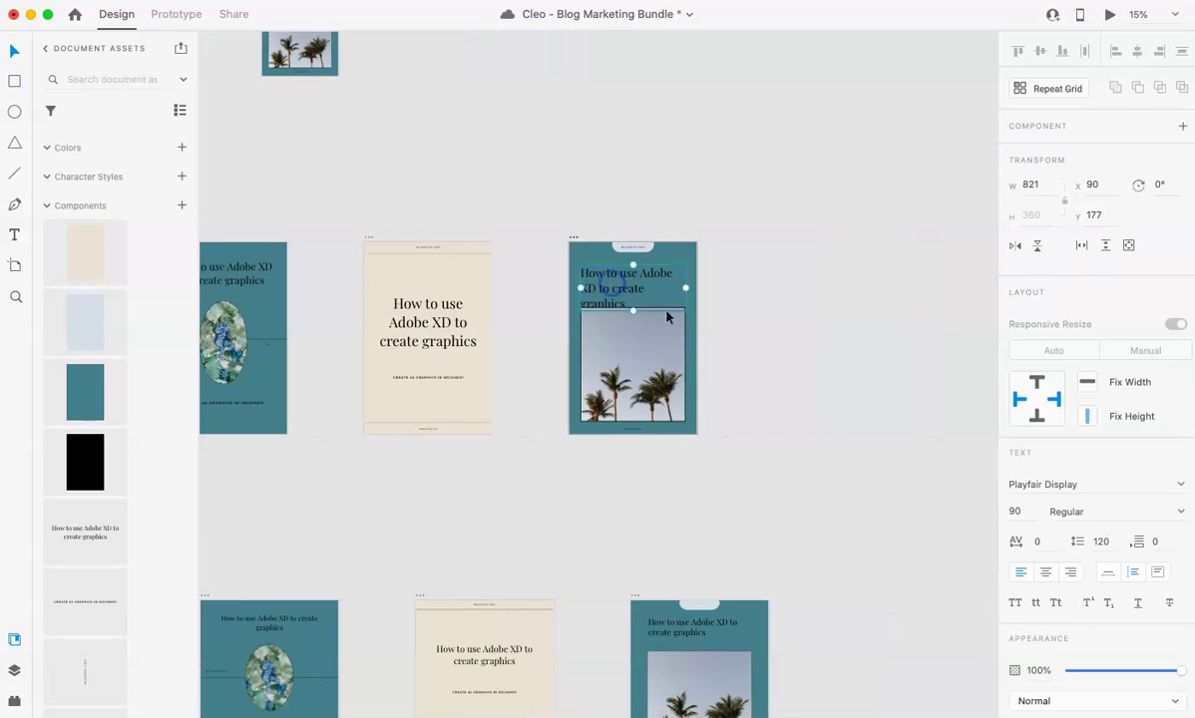
left_click(1023, 516)
type("80")
key("Return")
left_click(838, 497)
scroll(713, 469, "down", 3)
scroll(713, 468, "down", 1)
scroll(714, 468, "right", 10)
scroll(713, 468, "left", 10)
scroll(713, 468, "down", 2)
Widen the beige circle artboard's title to two lines and centre it horizontally.
left_click(457, 349)
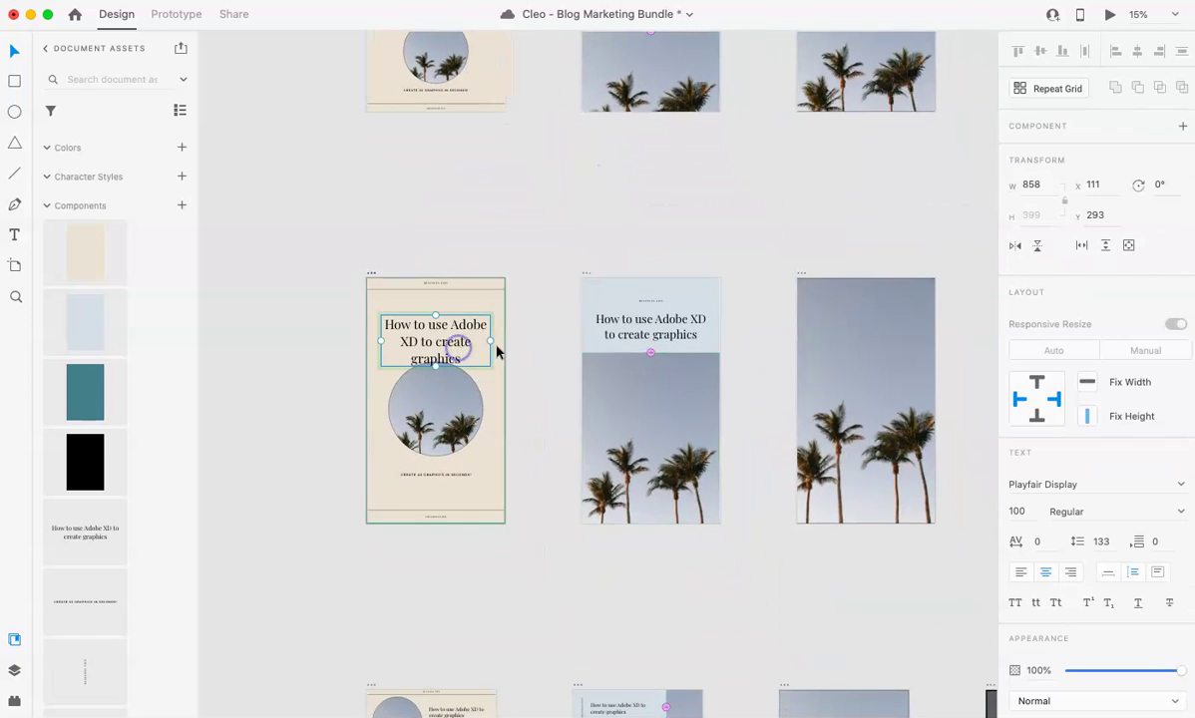
left_click_drag(490, 341, 506, 339)
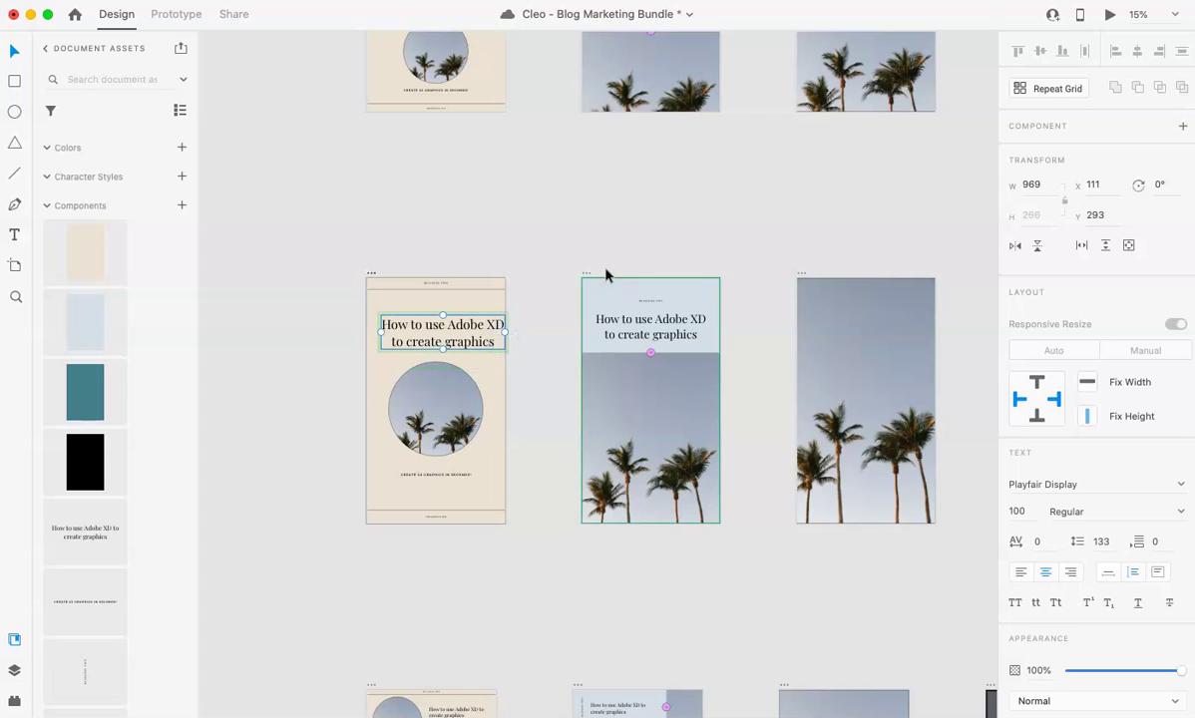
key("super+k")
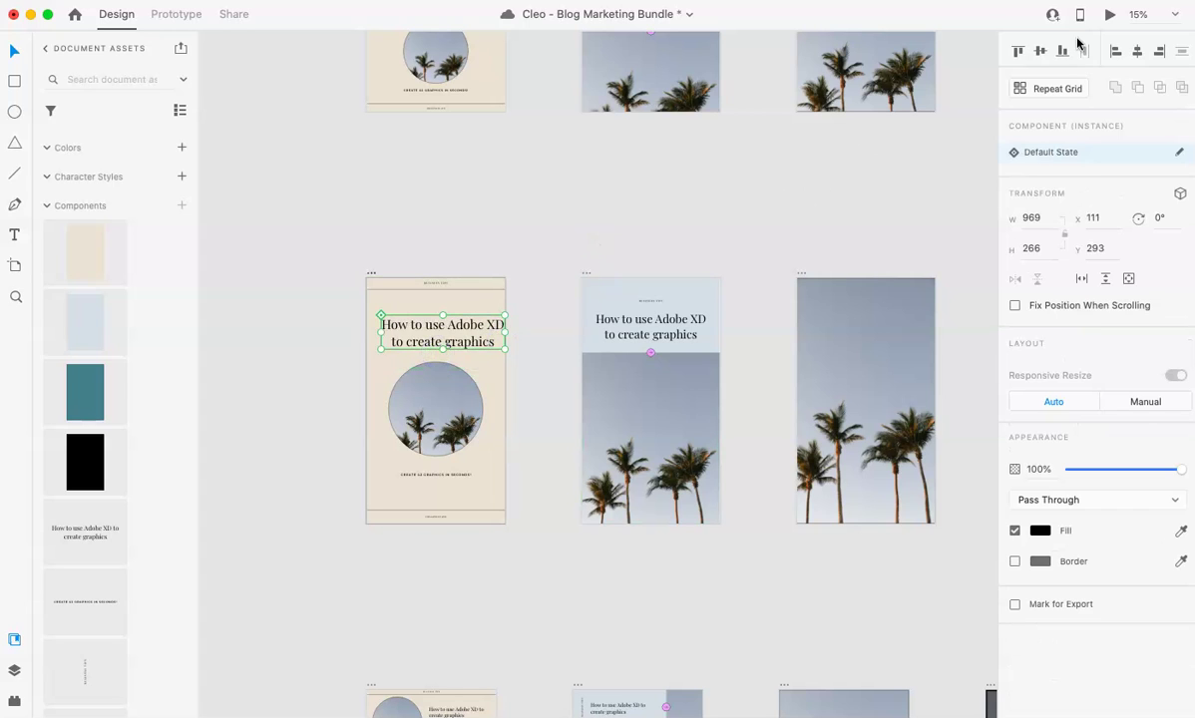
left_click(1137, 51)
Widen the dark palm-tree artboard's white title leftward and move it to the artboard's centre.
scroll(548, 354, "right", 3)
scroll(548, 354, "down", 2)
scroll(548, 354, "right", 3)
scroll(548, 354, "down", 1)
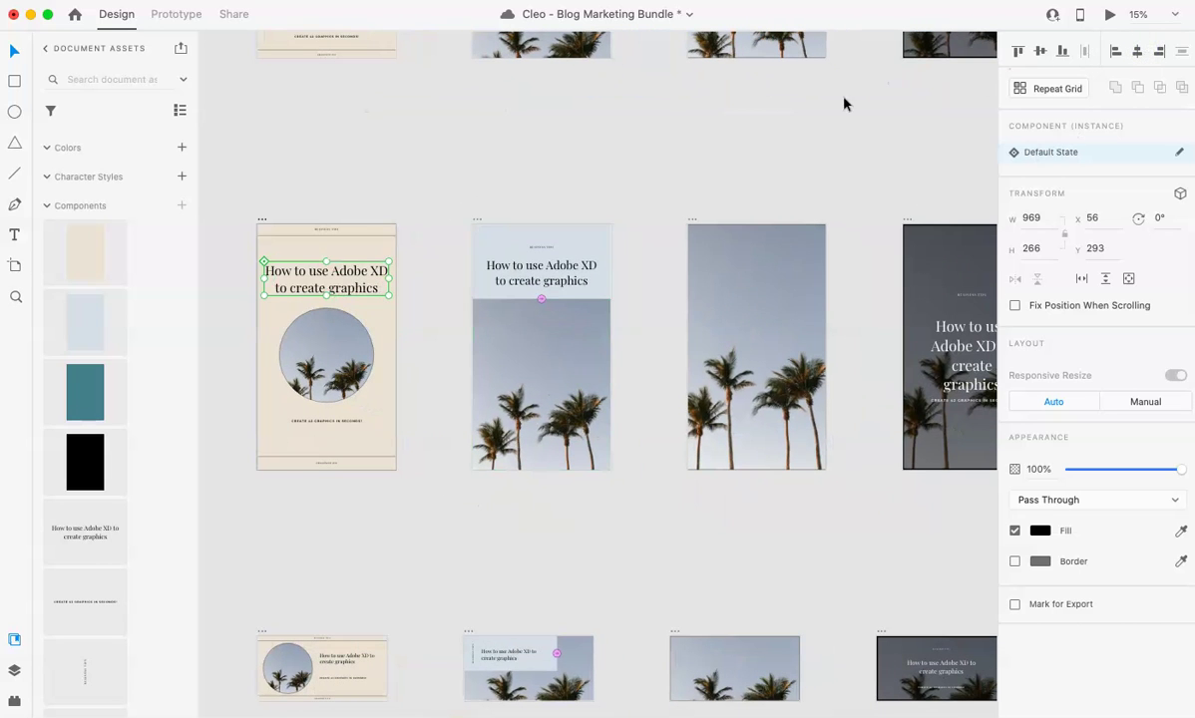
scroll(848, 120, "right", 5)
left_click(439, 350)
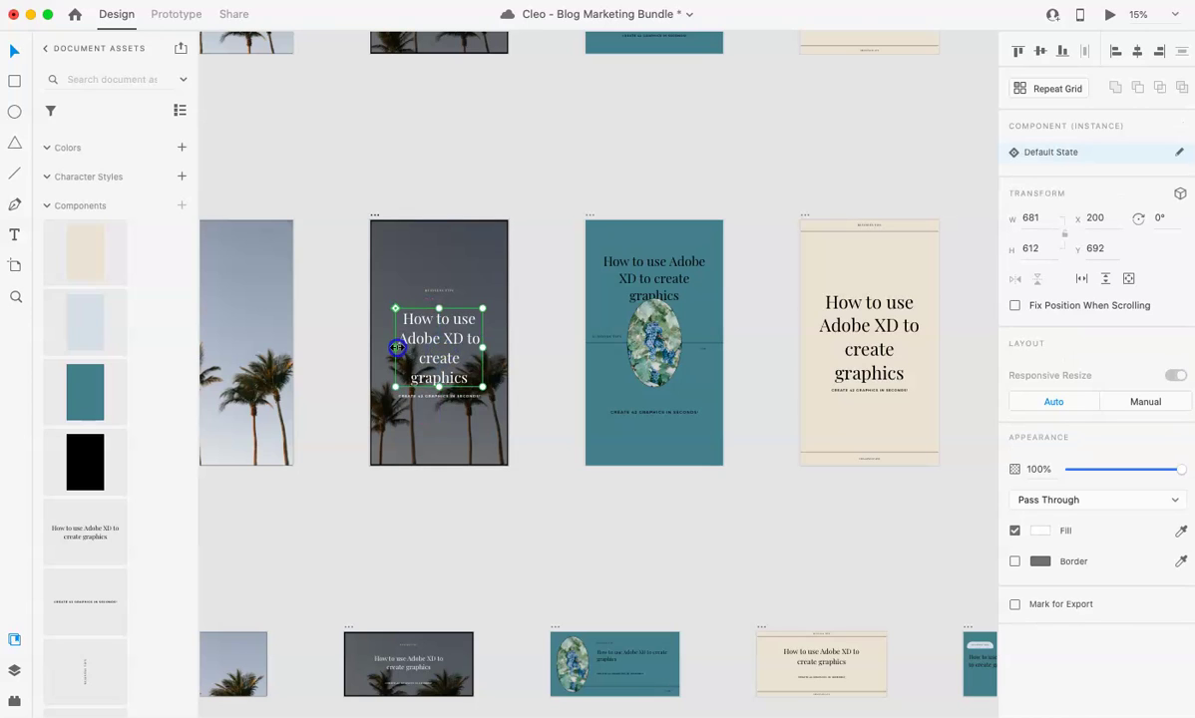
left_click_drag(395, 347, 379, 347)
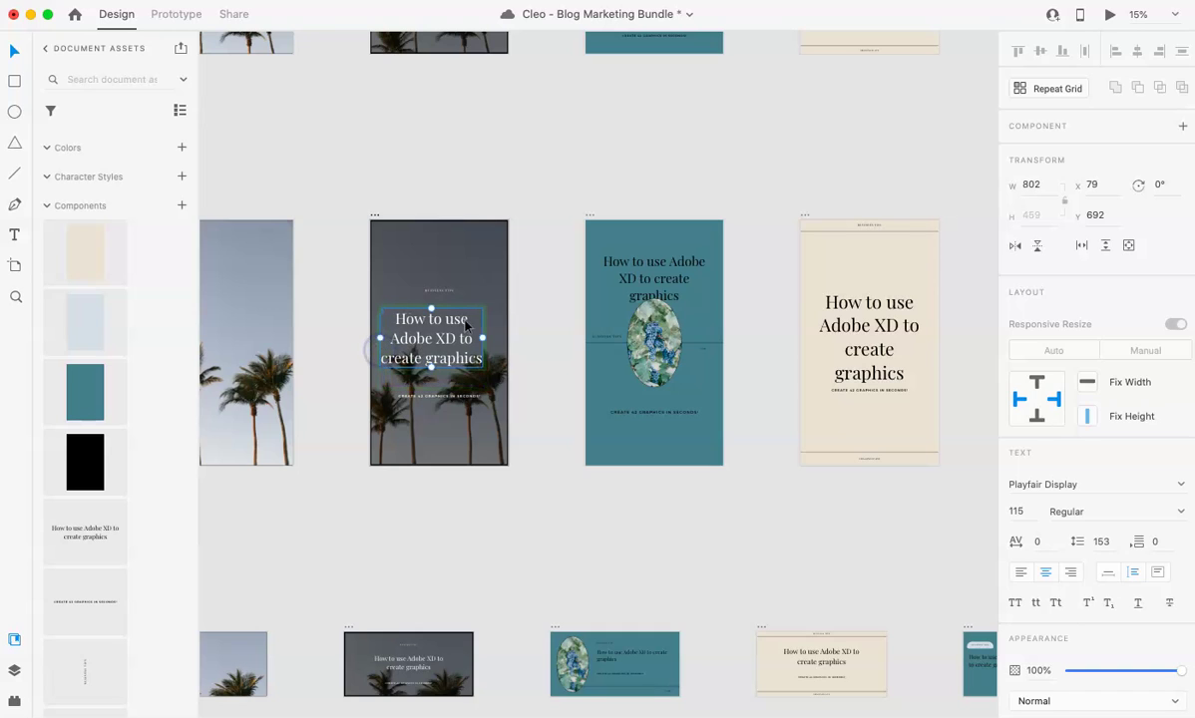
left_click_drag(458, 337, 466, 337)
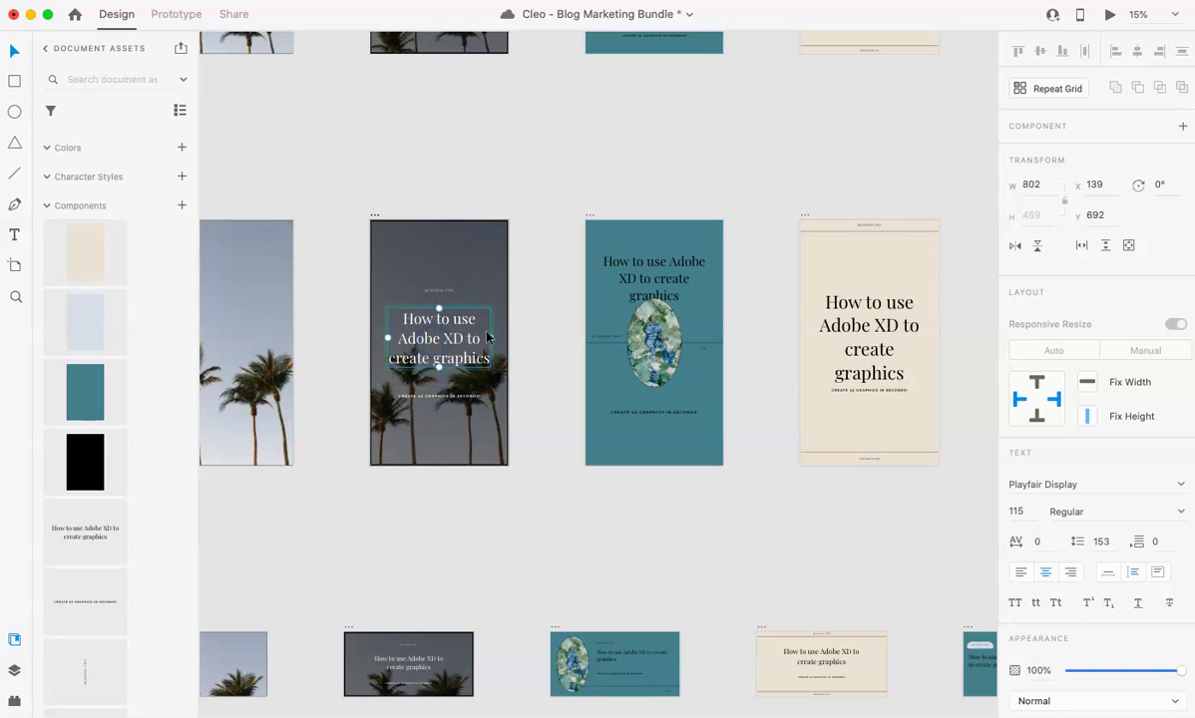
left_click(520, 315)
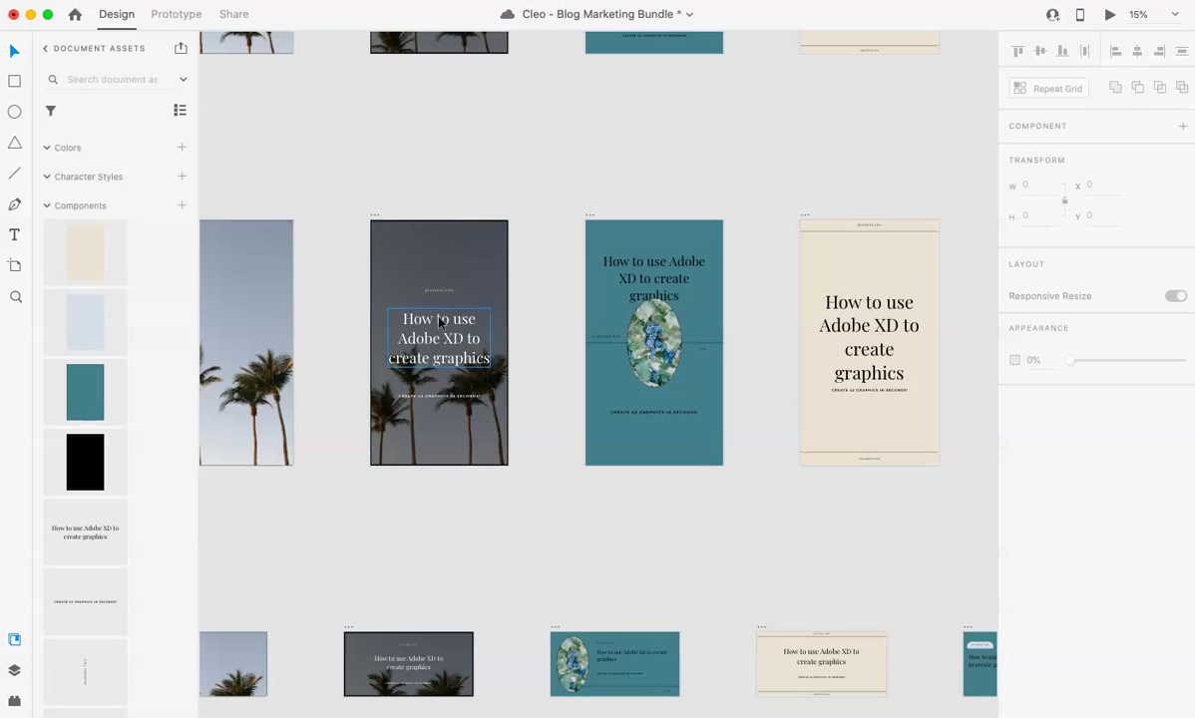
key("super+minus")
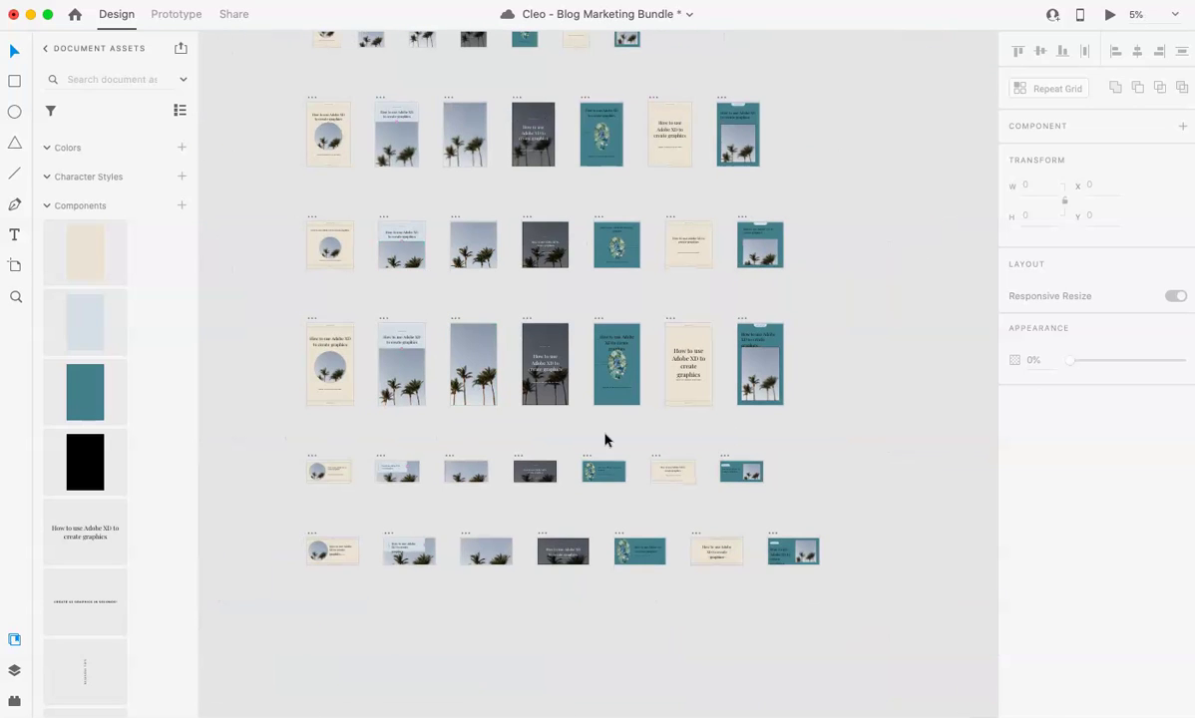
Stretch the Instagram Story 4 headline to the artboard's left edge and centre it.
scroll(628, 417, "left", 15)
scroll(512, 376, "right", 15)
scroll(512, 376, "up", 10)
scroll(512, 377, "left", 5)
left_click(527, 332)
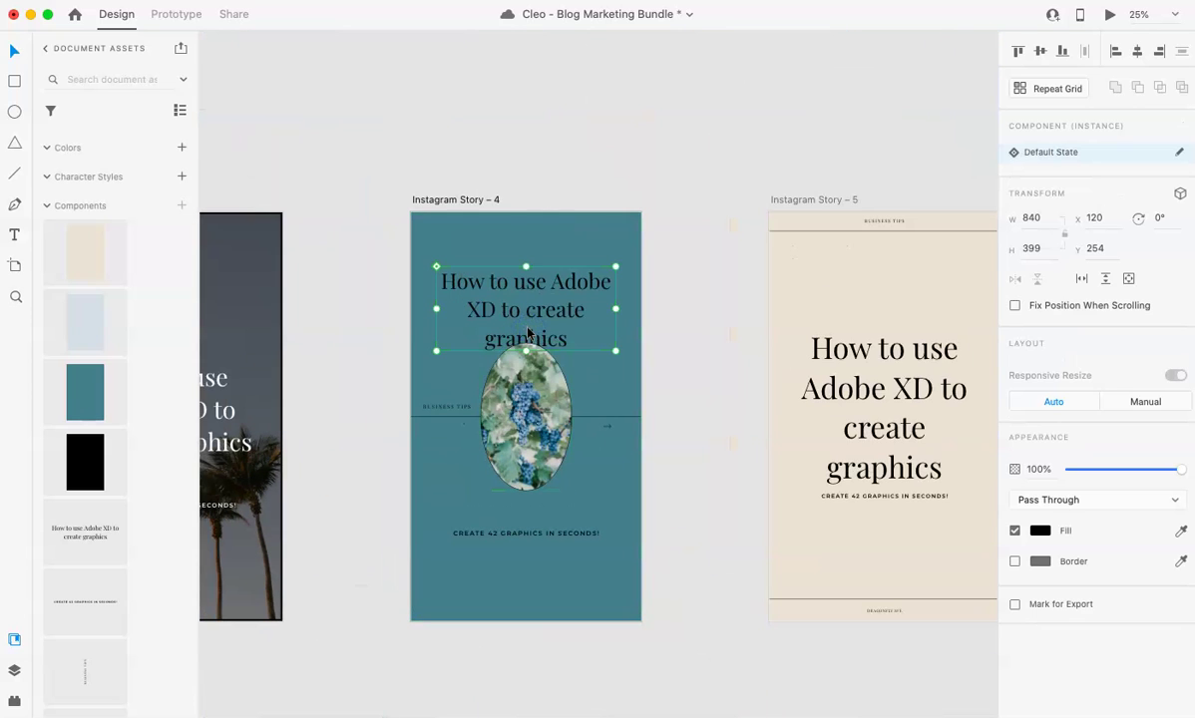
double_click(493, 305)
left_click_drag(436, 308, 411, 310)
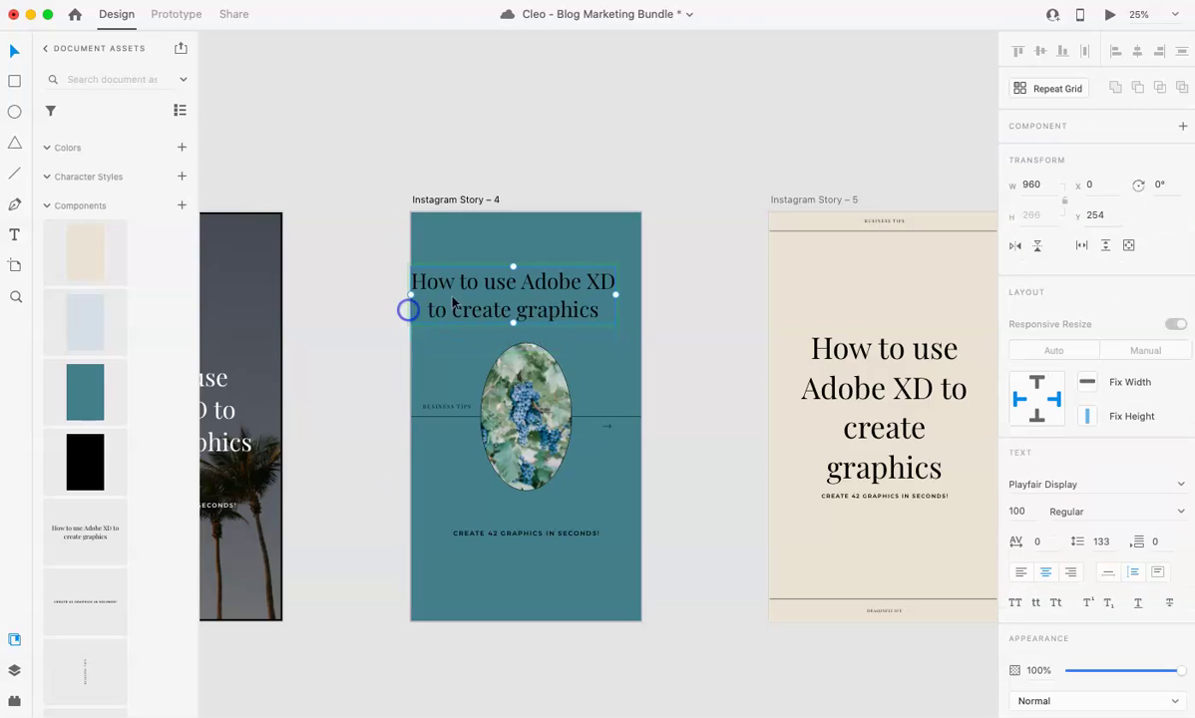
left_click_drag(444, 270, 457, 270)
left_click(706, 136)
Select the Instagram Story 5 headline component and bring up its context menu.
scroll(706, 136, "down", 5)
scroll(787, 373, "right", 2)
left_click(631, 377)
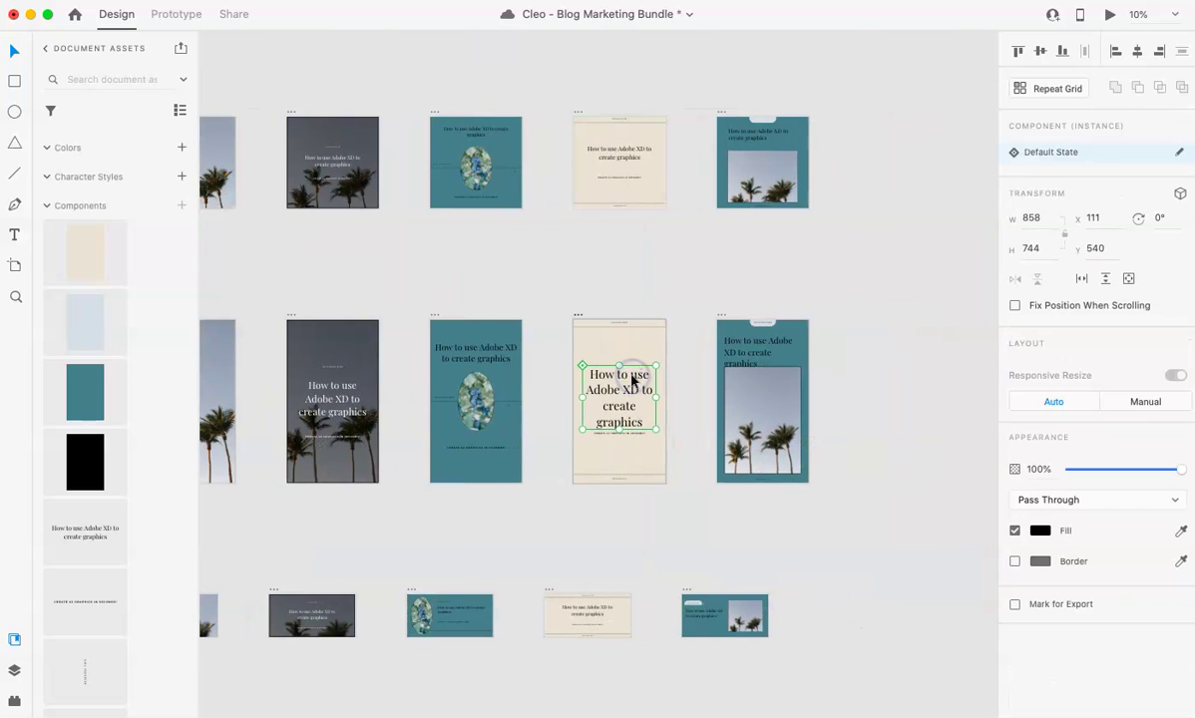
right_click(632, 377)
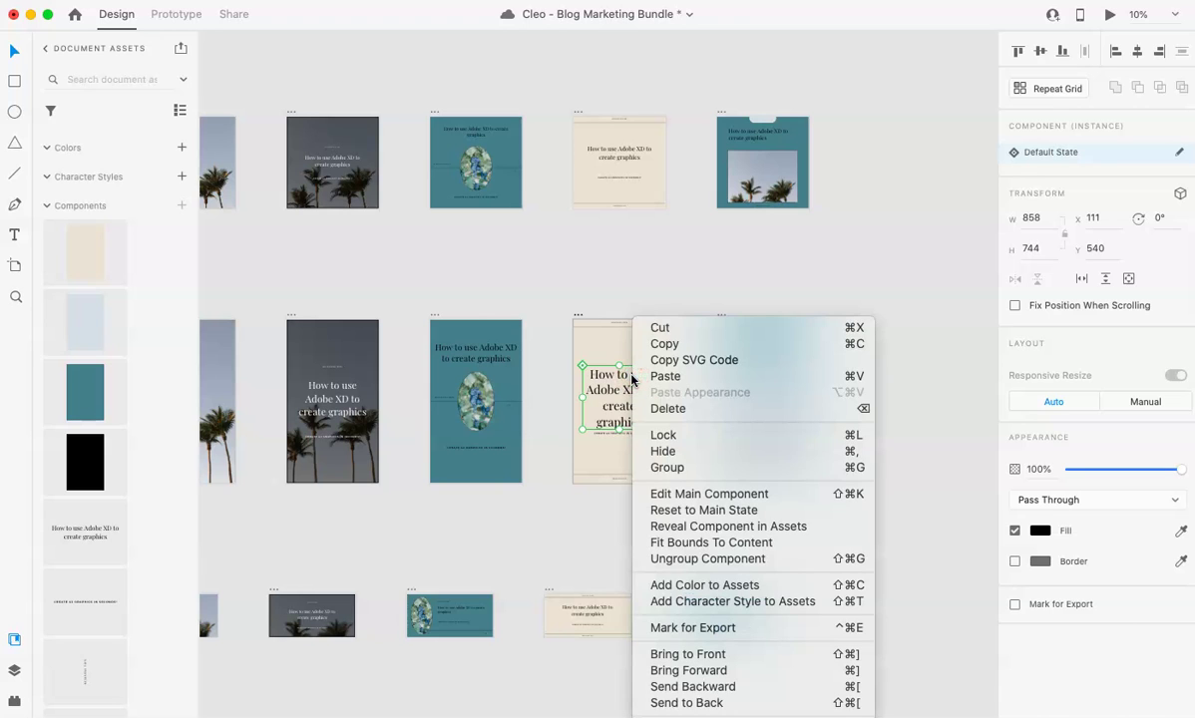
Reset the Story 5 headline to its main state and set its font size to 85.
left_click(713, 511)
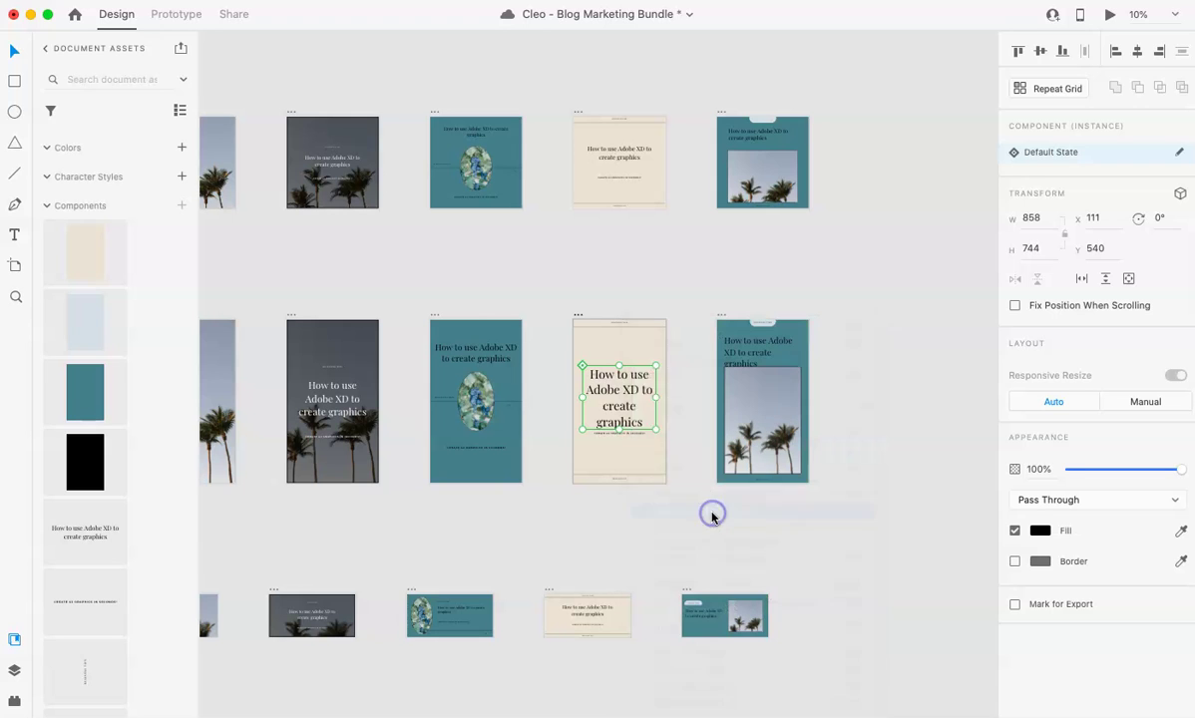
left_click(669, 360)
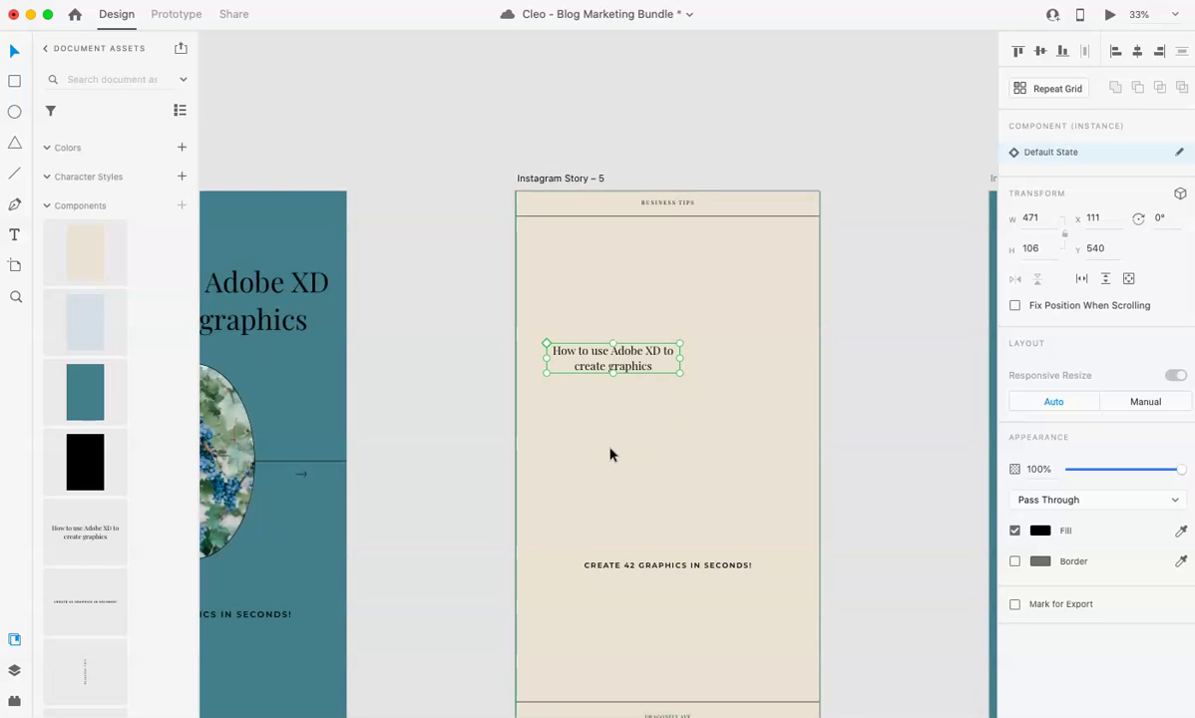
double_click(639, 361)
left_click(1016, 510)
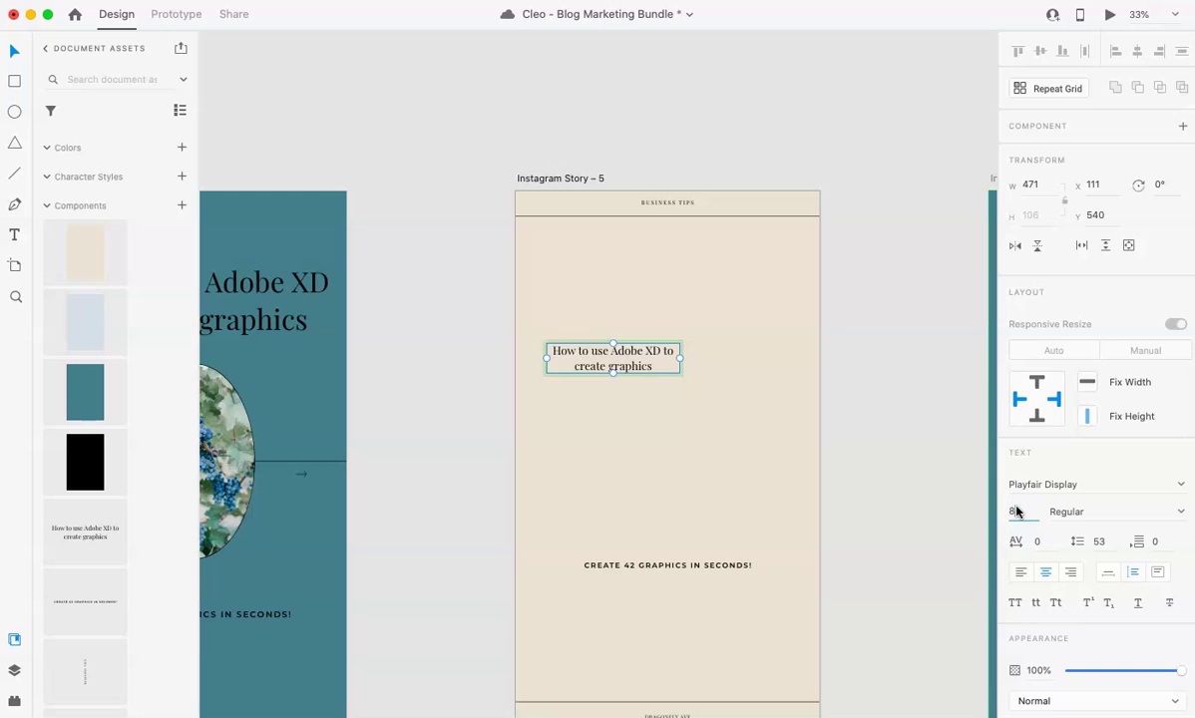
type("85")
key("Return")
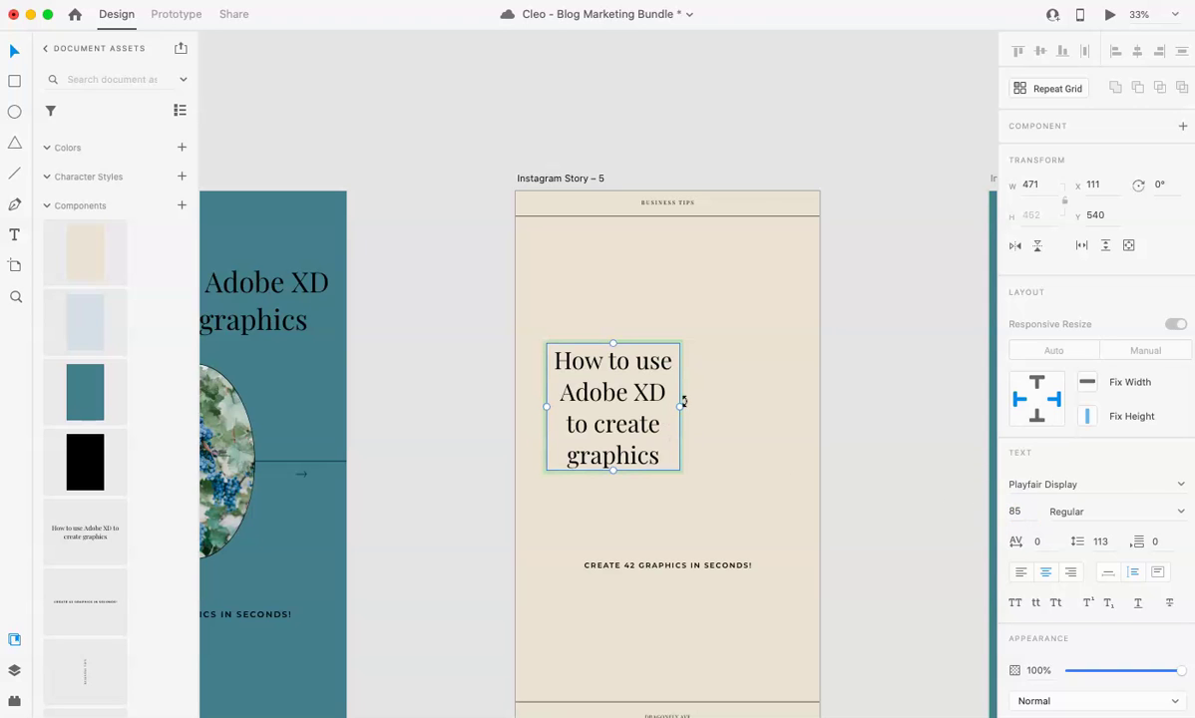
Widen the headline box and enlarge the text to size 110.
left_click_drag(680, 408, 784, 408)
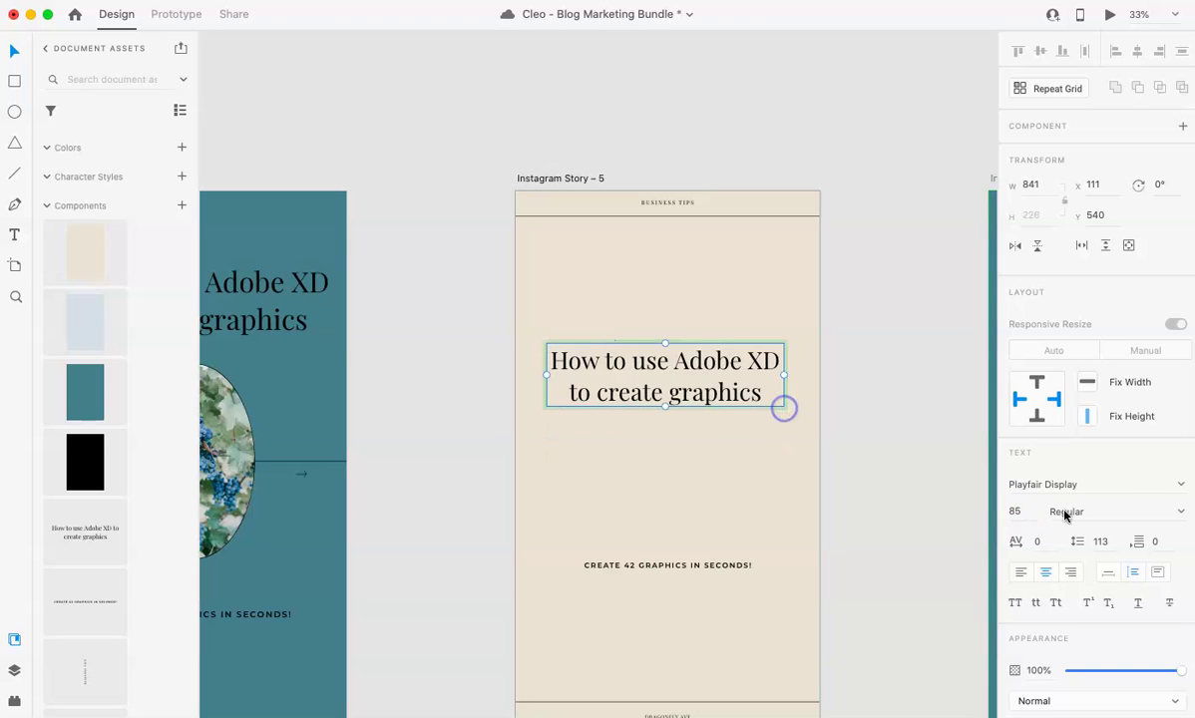
left_click(1034, 517)
type("110")
key("Return")
left_click(848, 551)
Centre the Story 5 title horizontally on the artboard.
key("super+minus")
left_click(684, 396)
left_click(1137, 51)
left_click(799, 306)
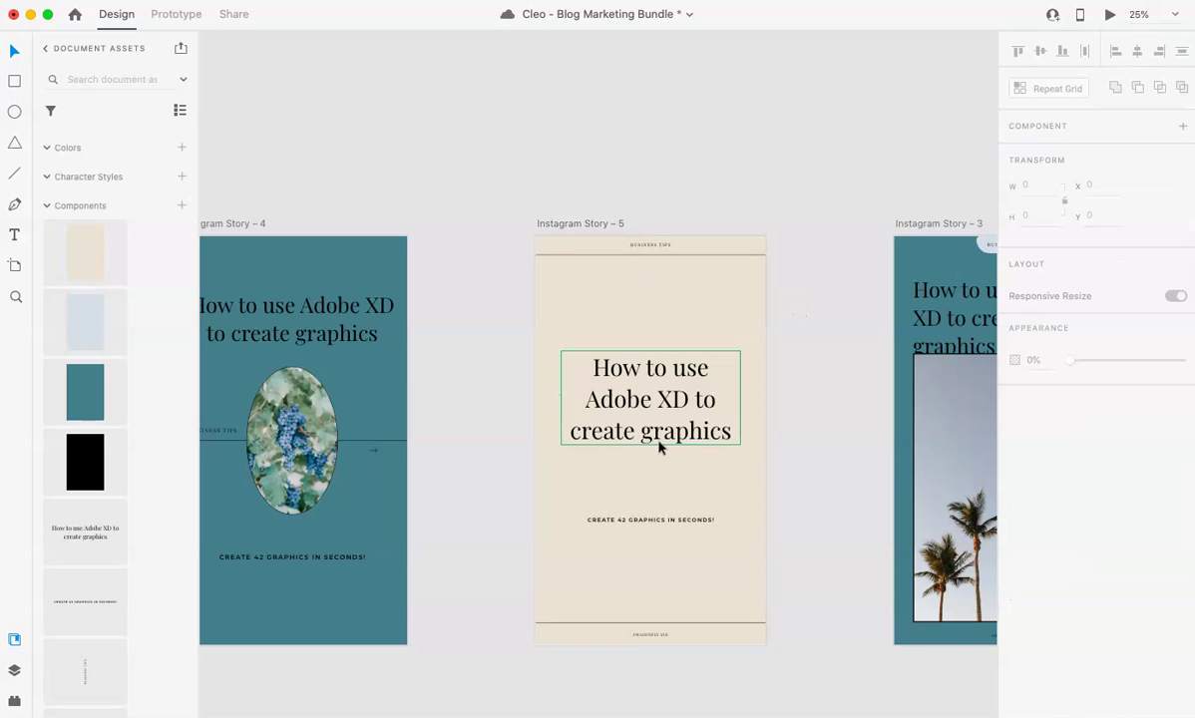
Reduce the oversized story title's font size from 100 to 80.
scroll(659, 448, "right", 5)
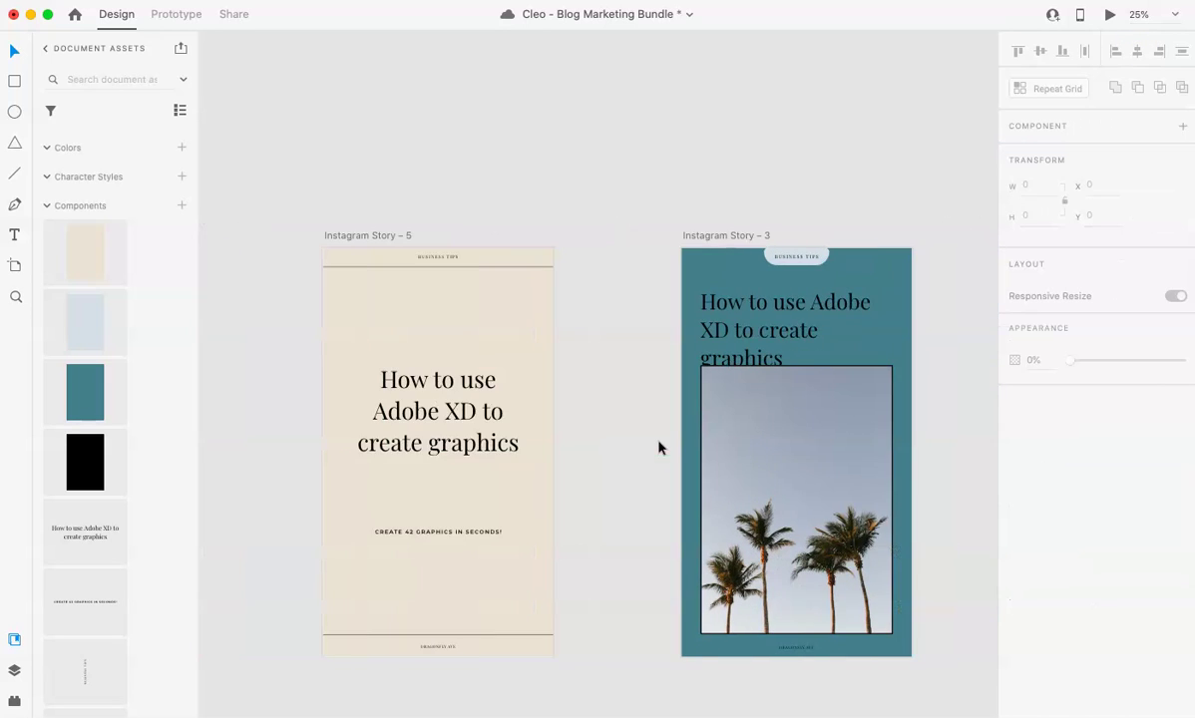
scroll(486, 407, "down", 5)
scroll(486, 406, "right", 1)
left_click(646, 364)
double_click(647, 364)
left_click(1021, 515)
type("80")
key("Return")
left_click(784, 571)
Pan the canvas over to the Facebook Post – 6 artboard.
scroll(784, 573, "down", 5)
scroll(785, 574, "left", 10)
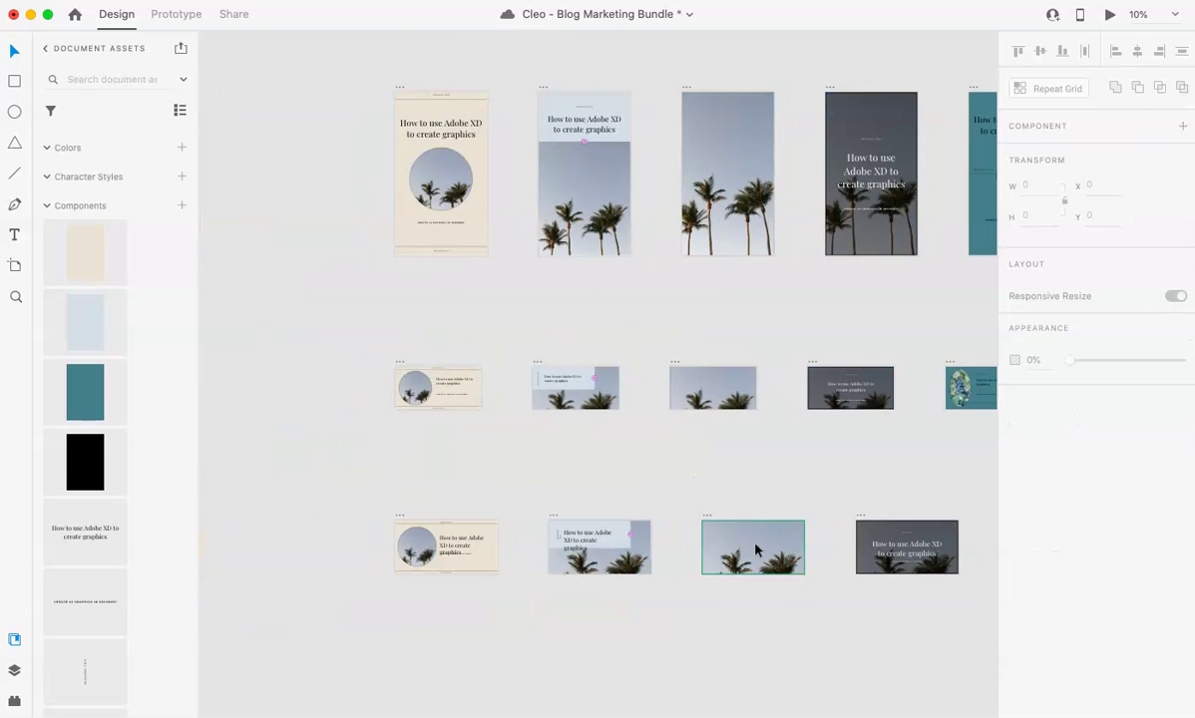
scroll(756, 549, "up", 5)
scroll(755, 550, "left", 8)
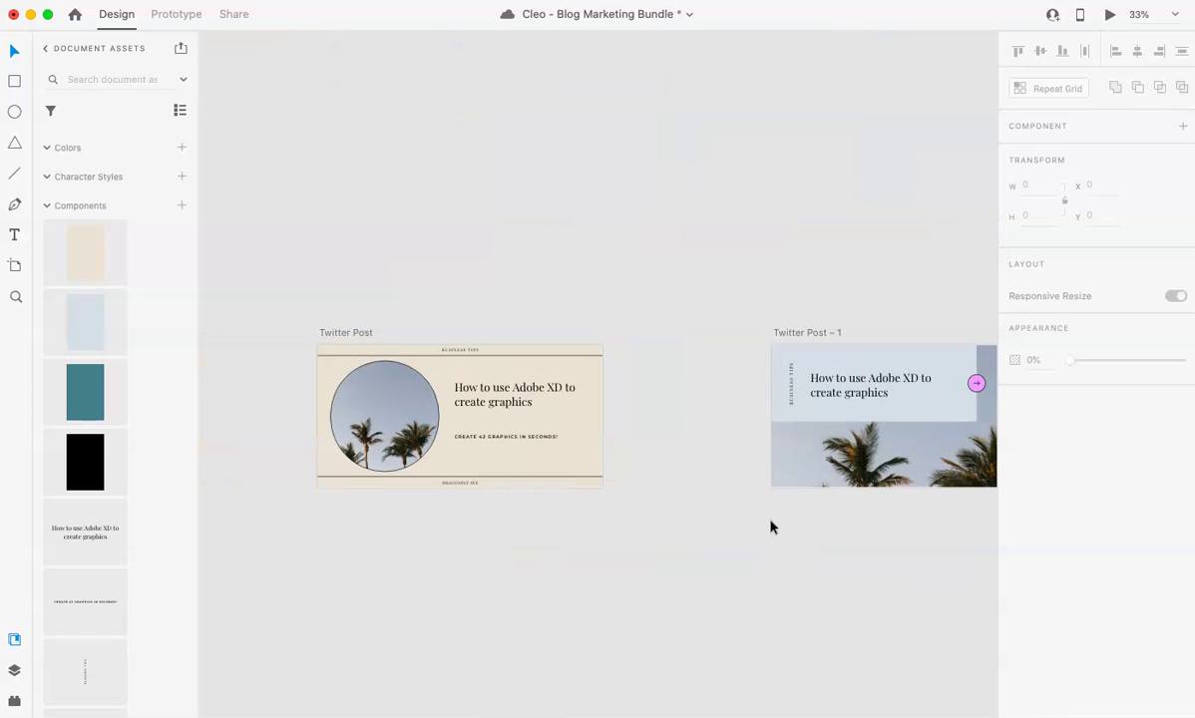
scroll(962, 384, "right", 15)
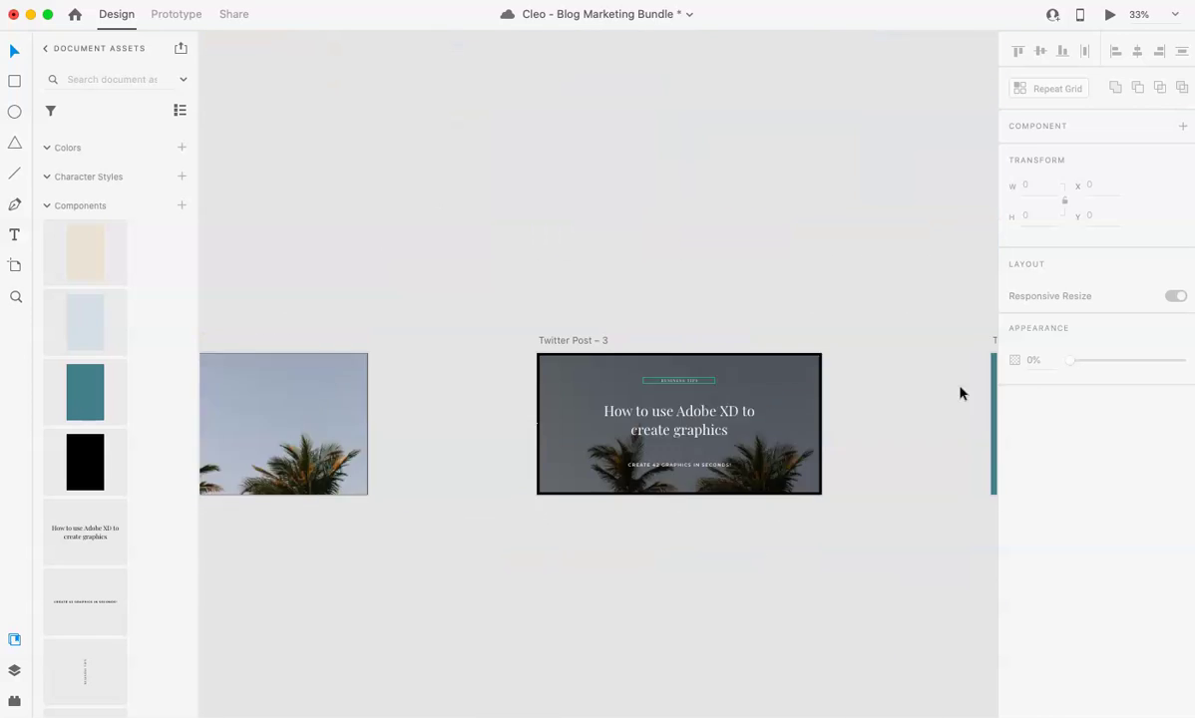
scroll(960, 392, "right", 15)
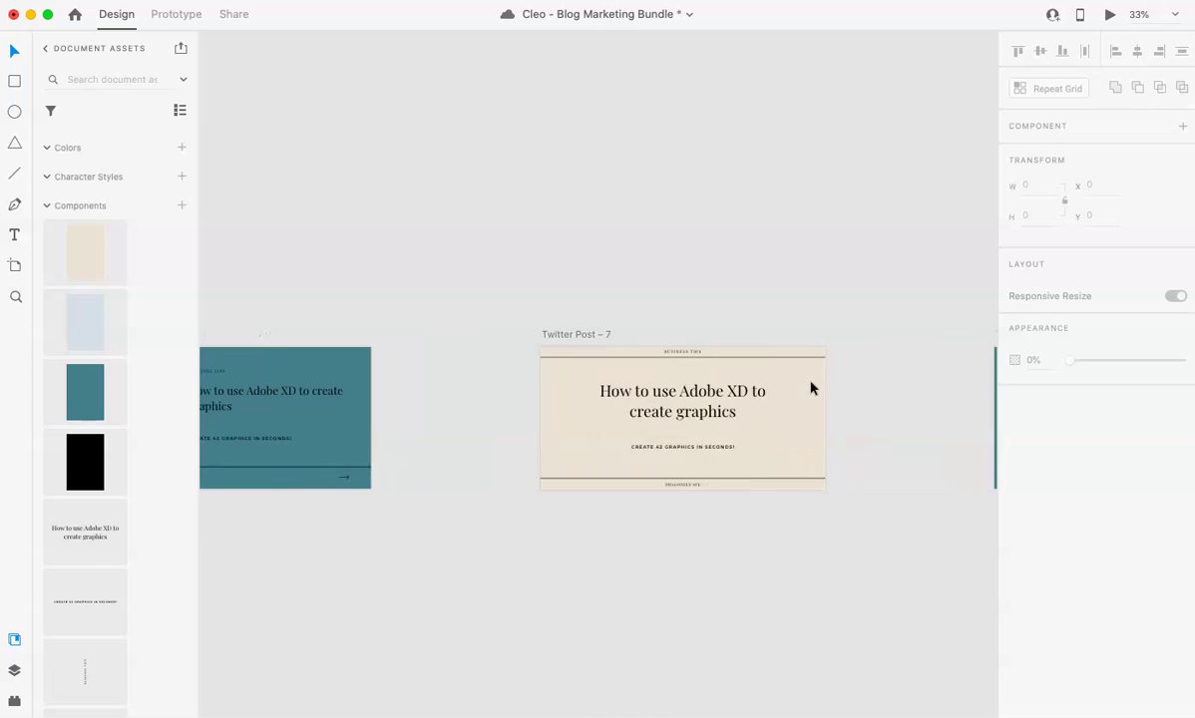
scroll(792, 382, "right", 8)
scroll(603, 446, "down", 3)
scroll(603, 447, "down", 10)
scroll(603, 448, "right", 5)
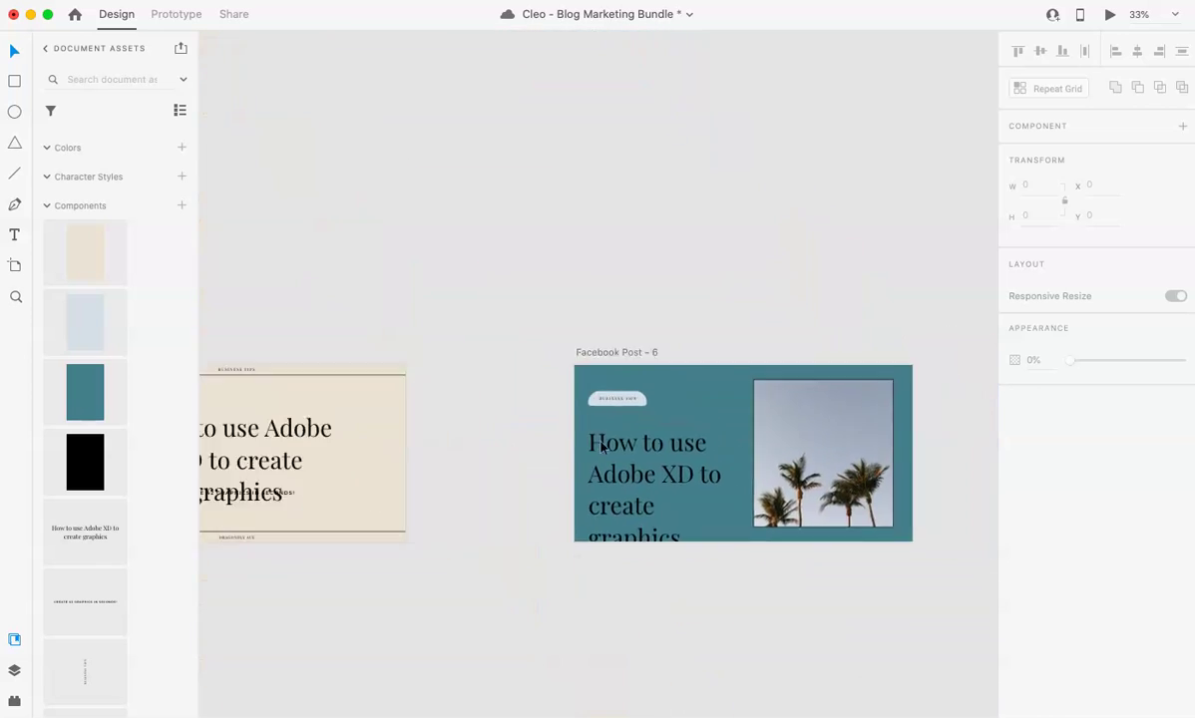
Set the Facebook Post – 6 headline font size to 65.
left_click(519, 490)
left_click(519, 489)
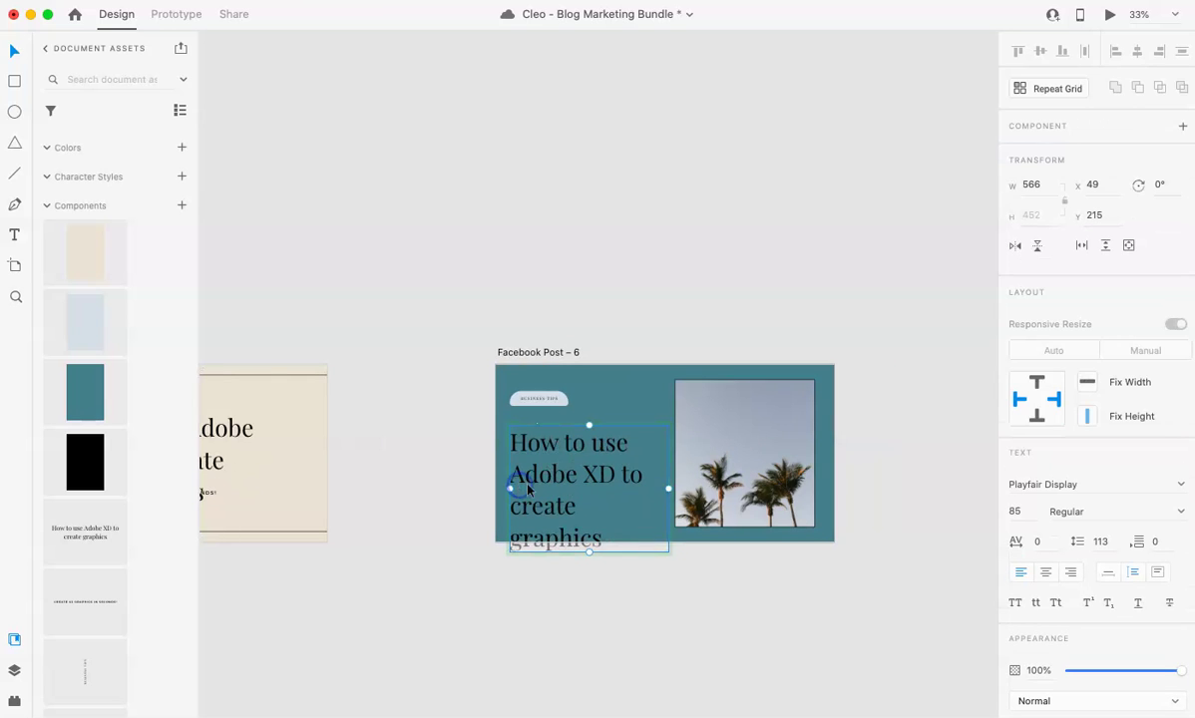
left_click(1029, 511)
type("65")
key("Return")
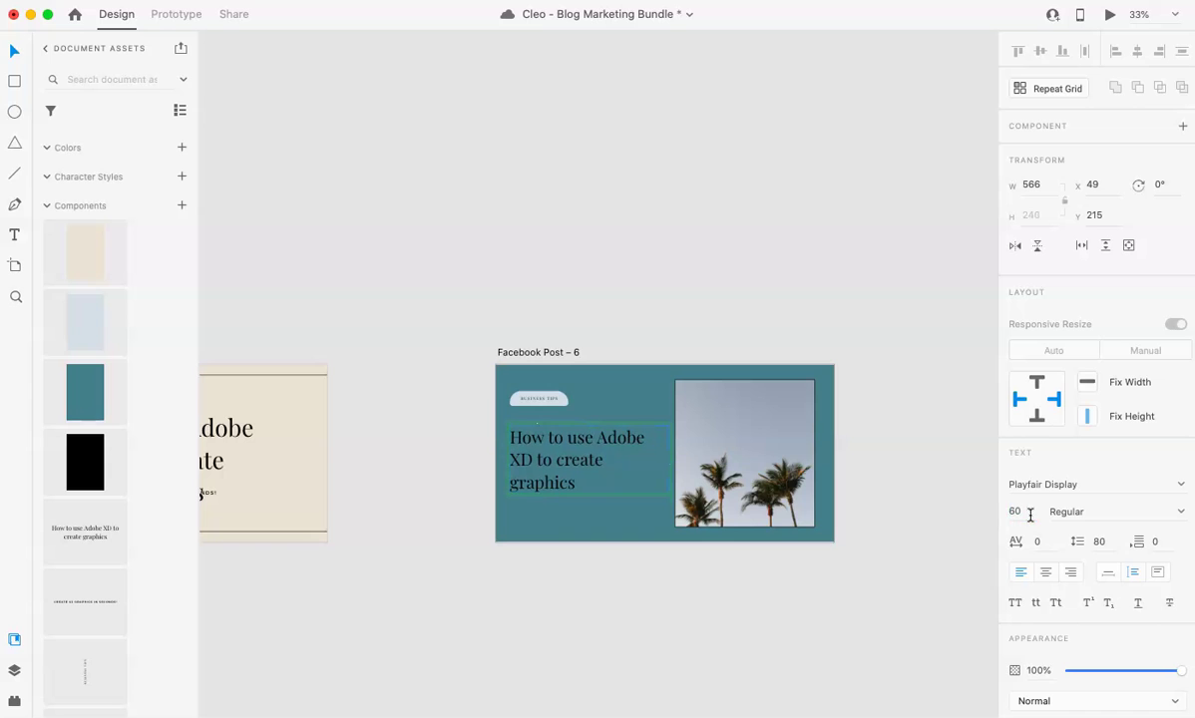
left_click(835, 588)
Resize the Facebook Post – 5 headline box so it wraps after XD, and centre it horizontally.
scroll(836, 592, "left", 3)
scroll(835, 592, "left", 5)
left_click(746, 429)
double_click(746, 429)
left_click_drag(618, 438, 572, 436)
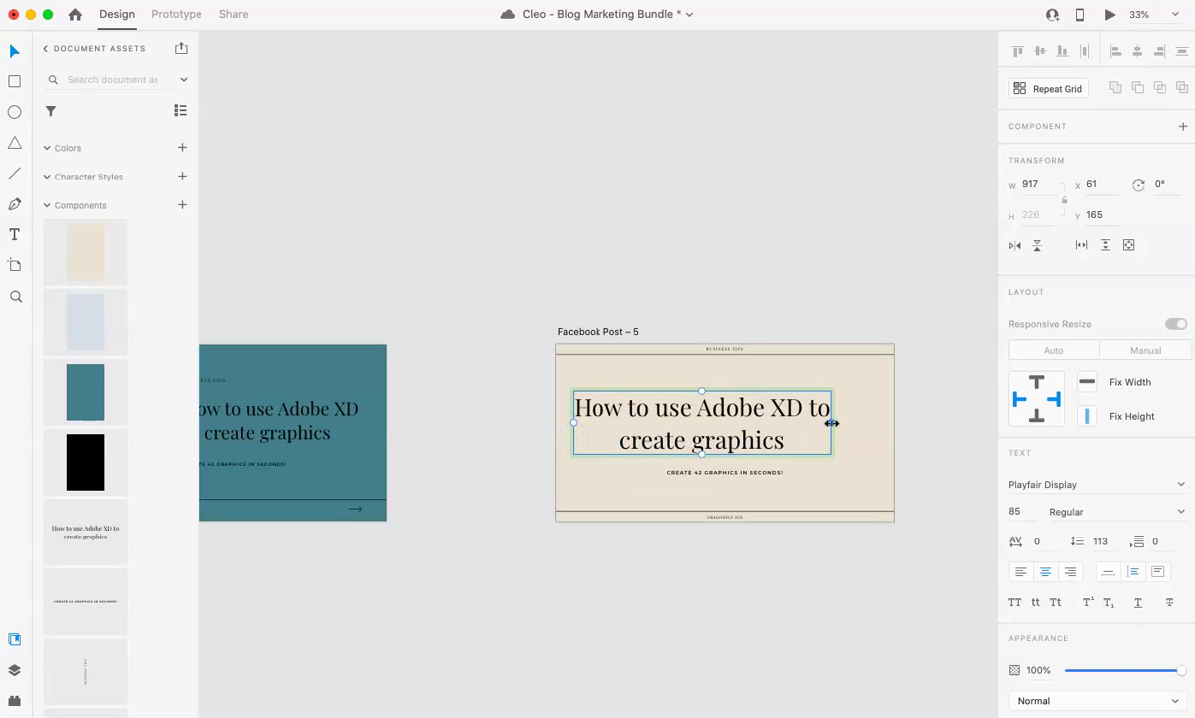
left_click_drag(831, 422, 819, 422)
left_click(816, 283)
left_click(739, 419)
left_click(1138, 51)
left_click(862, 208)
scroll(862, 210, "left", 8)
scroll(862, 212, "left", 10)
scroll(862, 212, "left", 10)
Set the Facebook Post – 1 headline to font size 65.
scroll(862, 211, "left", 6)
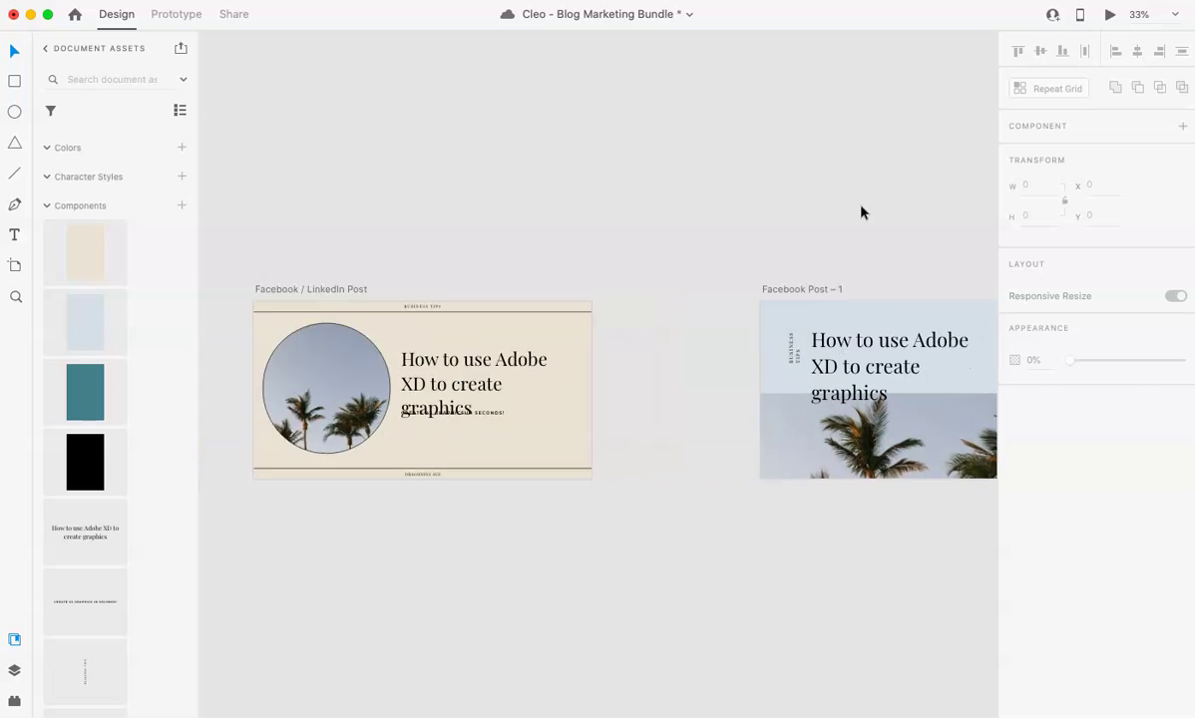
scroll(862, 212, "right", 3)
double_click(605, 339)
left_click(1037, 510)
type("65")
key("Return")
left_click(781, 230)
Set the vertical Business Tips label to size 16 and nudge it slightly down.
left_click(546, 354)
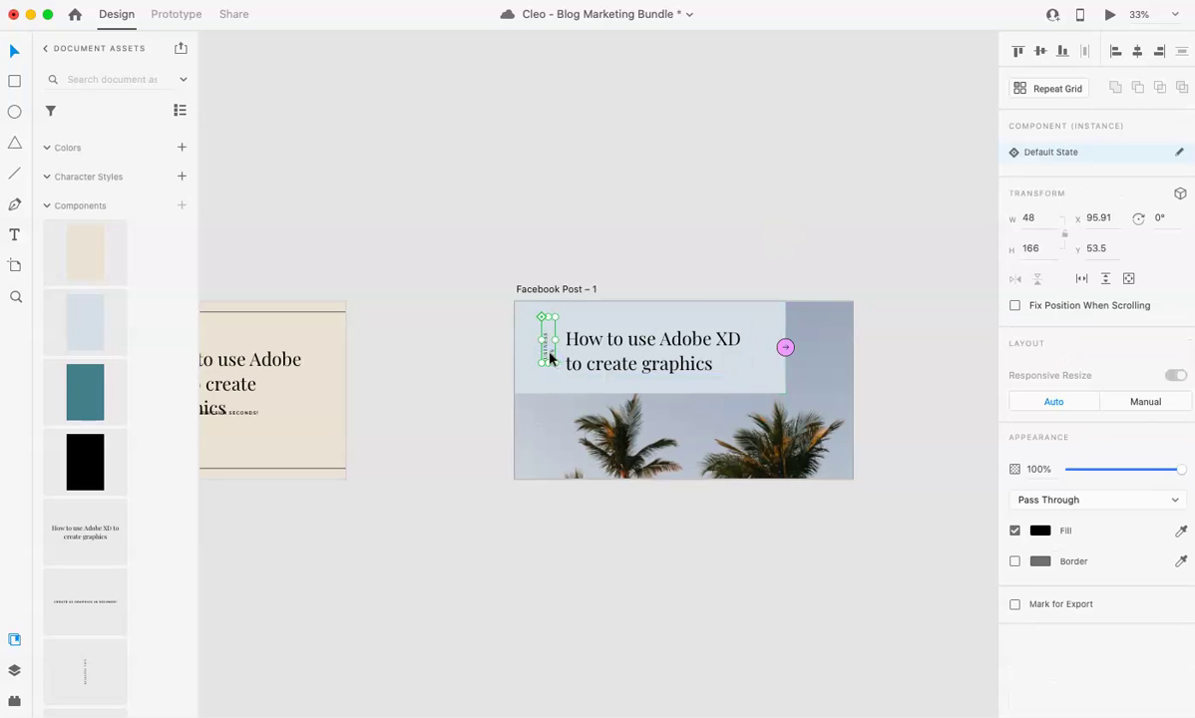
double_click(547, 355)
left_click(1016, 511)
type("16")
key("Return")
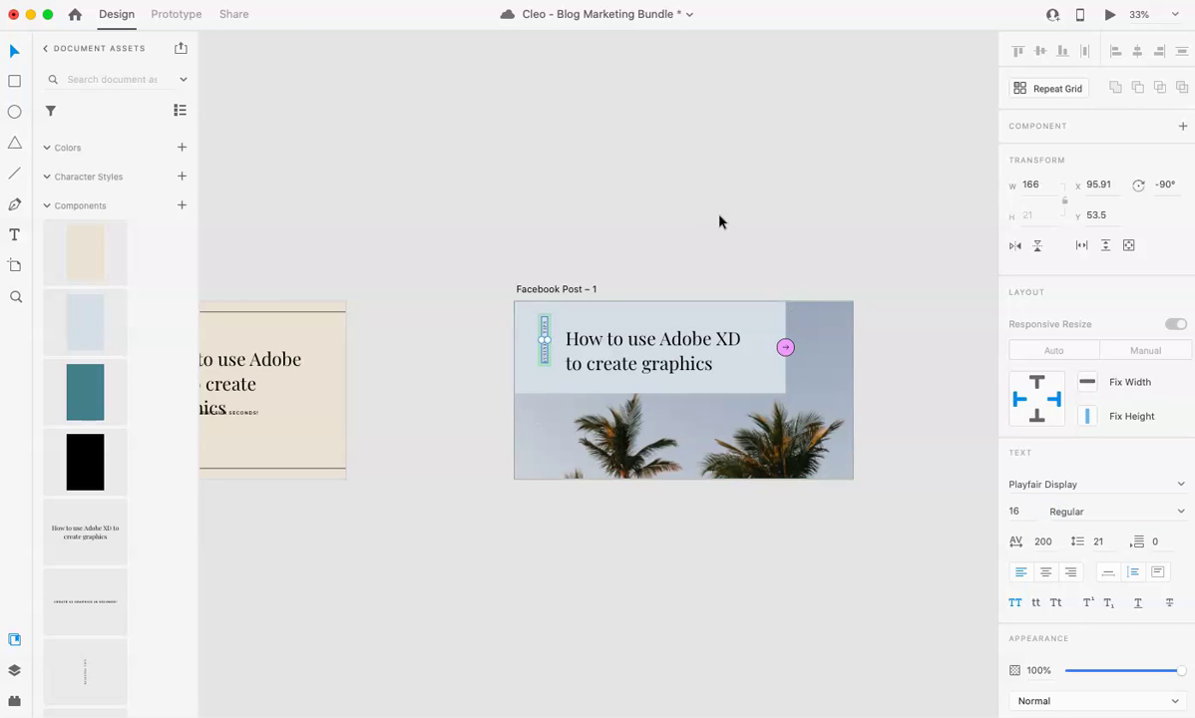
left_click(707, 199)
key("super+equal")
key("super+equal")
left_click_drag(482, 307, 481, 324)
left_click(586, 189)
key("super+minus")
key("super+minus")
Set the Facebook / LinkedIn Post headline to size 55 and reposition it slightly.
scroll(586, 193, "left", 5)
scroll(586, 192, "down", 3)
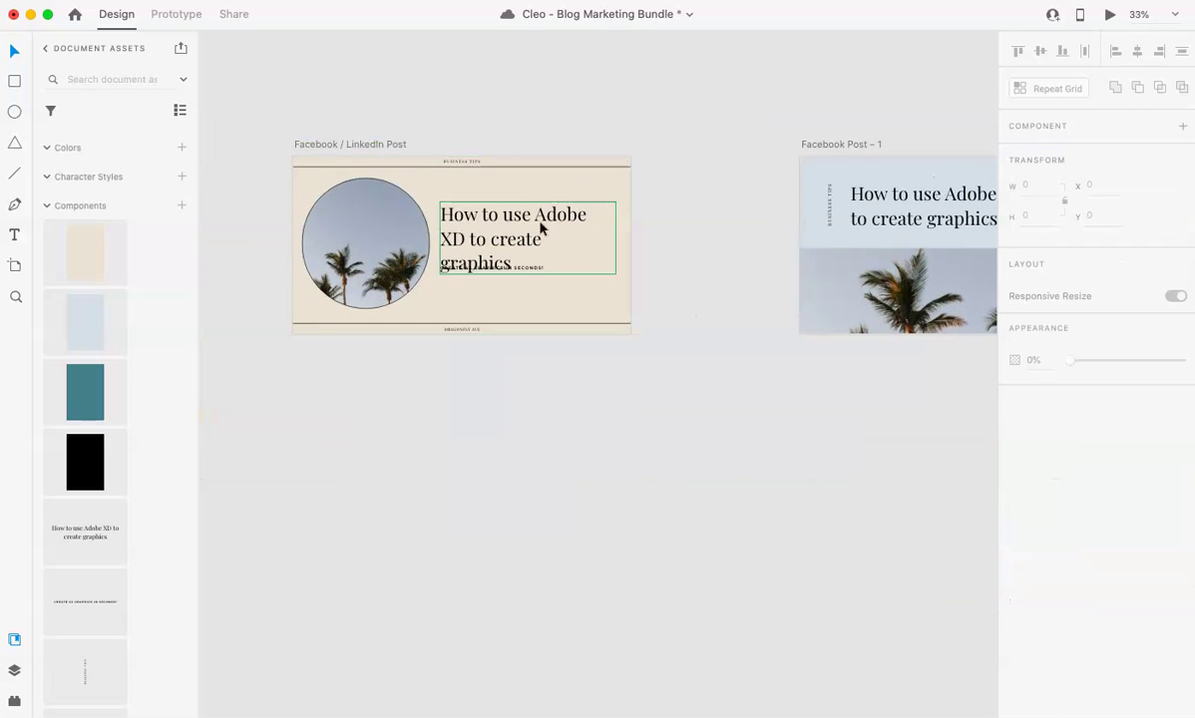
left_click(509, 224)
left_click(1020, 516)
type("55")
key("Return")
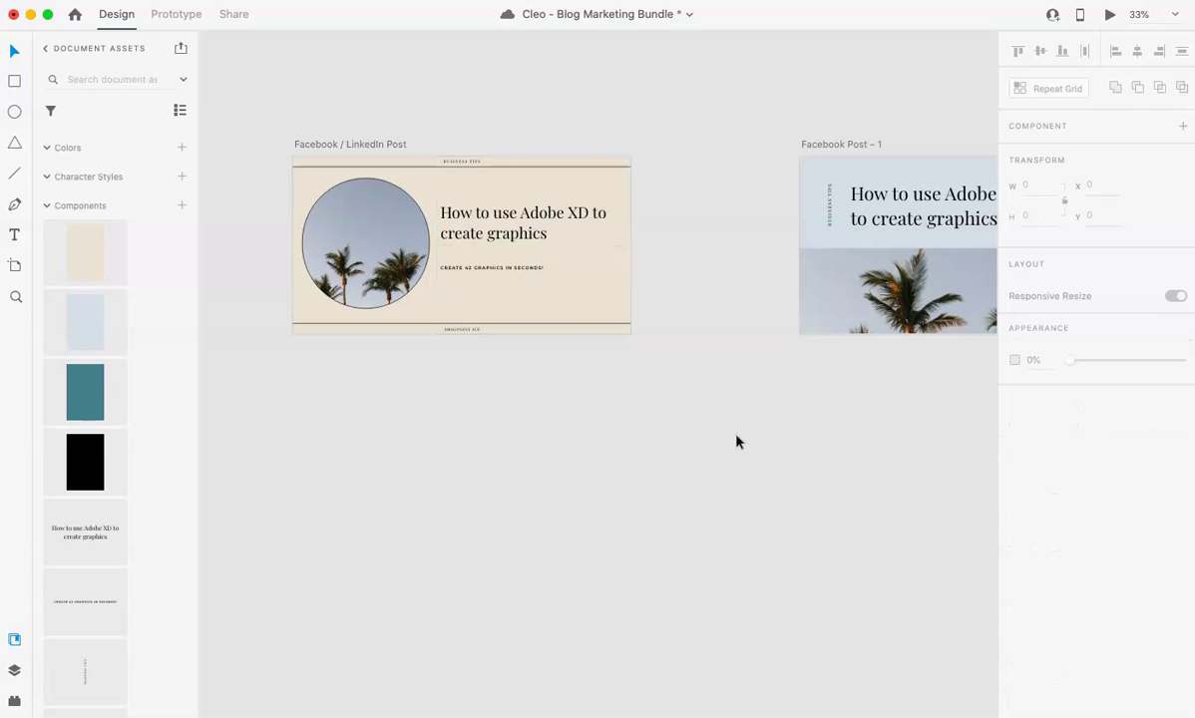
left_click(519, 219)
left_click_drag(519, 220, 606, 226)
double_click(574, 217)
left_click(699, 270)
scroll(699, 270, "down", 8)
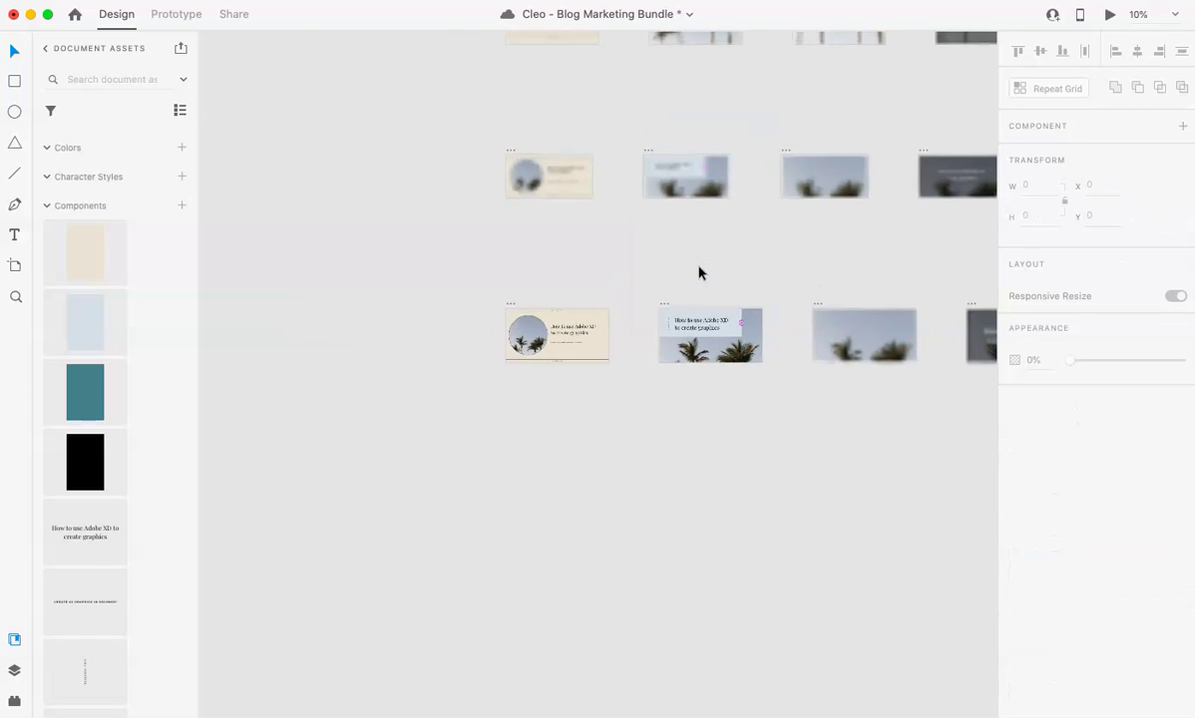
scroll(699, 271, "down", 6)
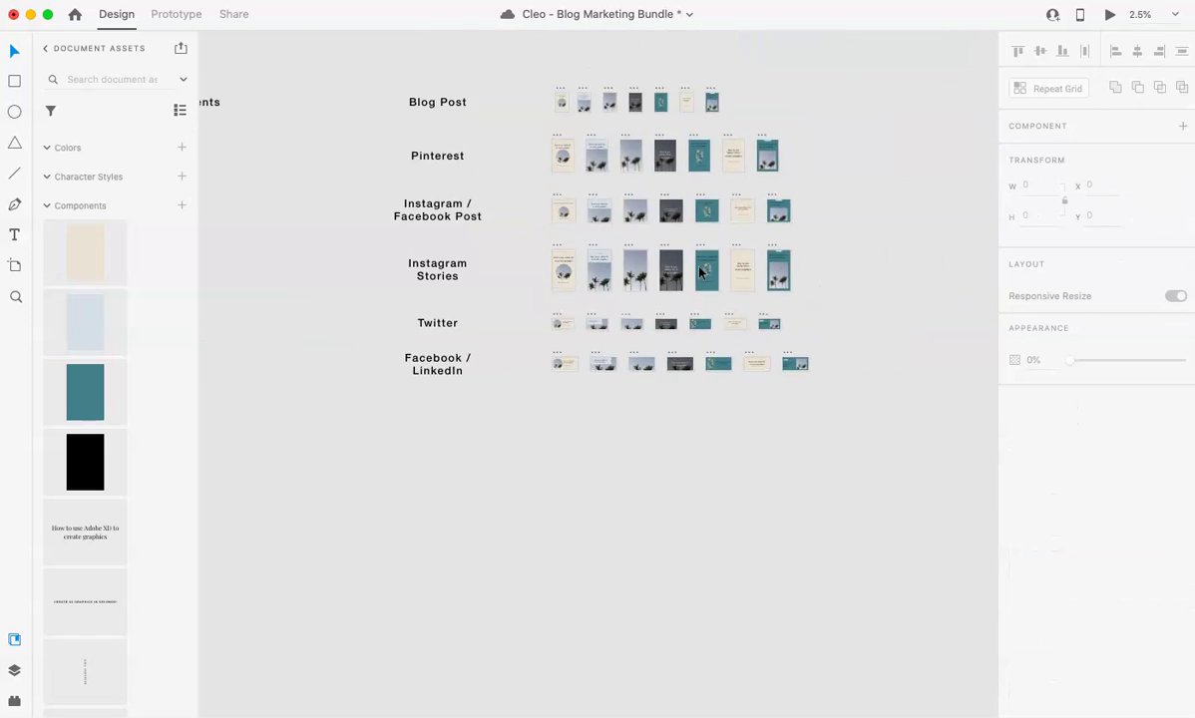
scroll(700, 271, "up", 3)
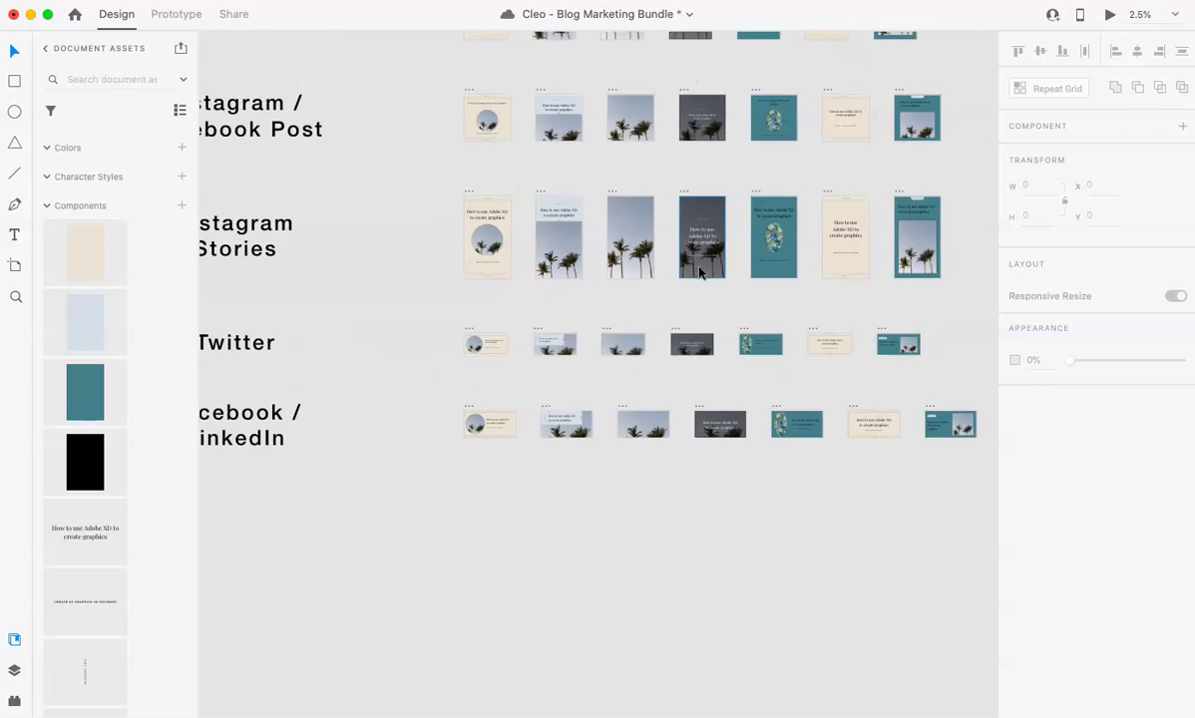
scroll(699, 270, "down", 3)
scroll(508, 224, "up", 1)
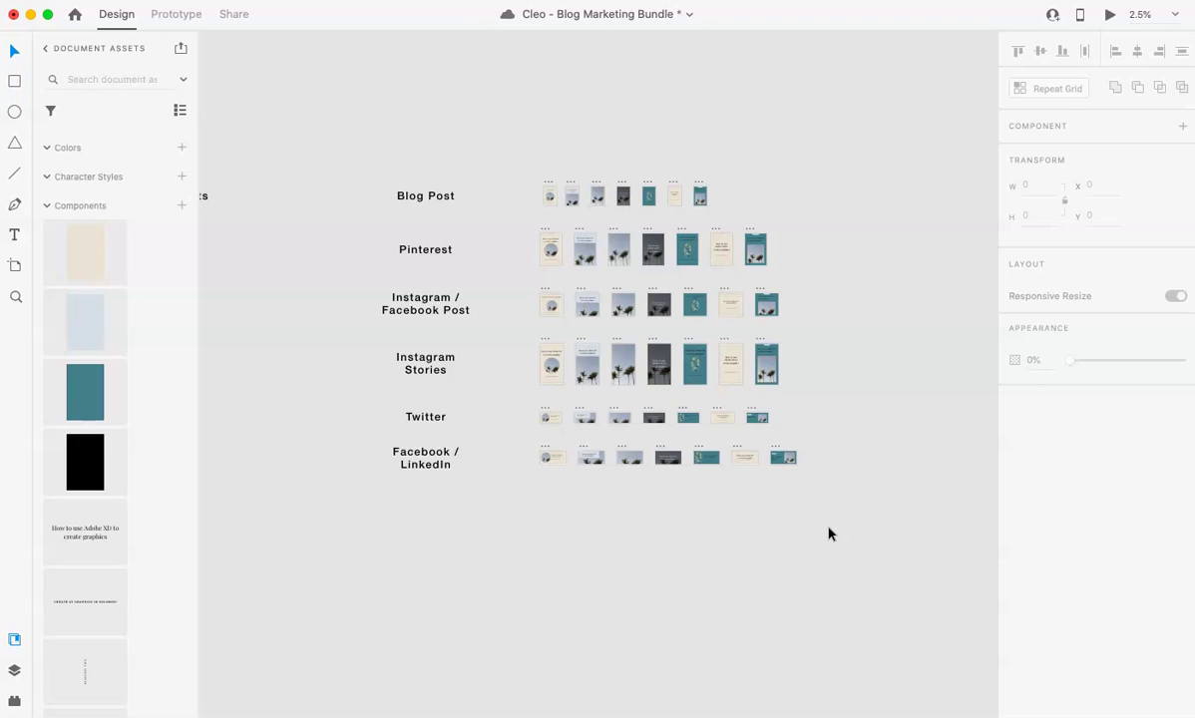
key("super+s")
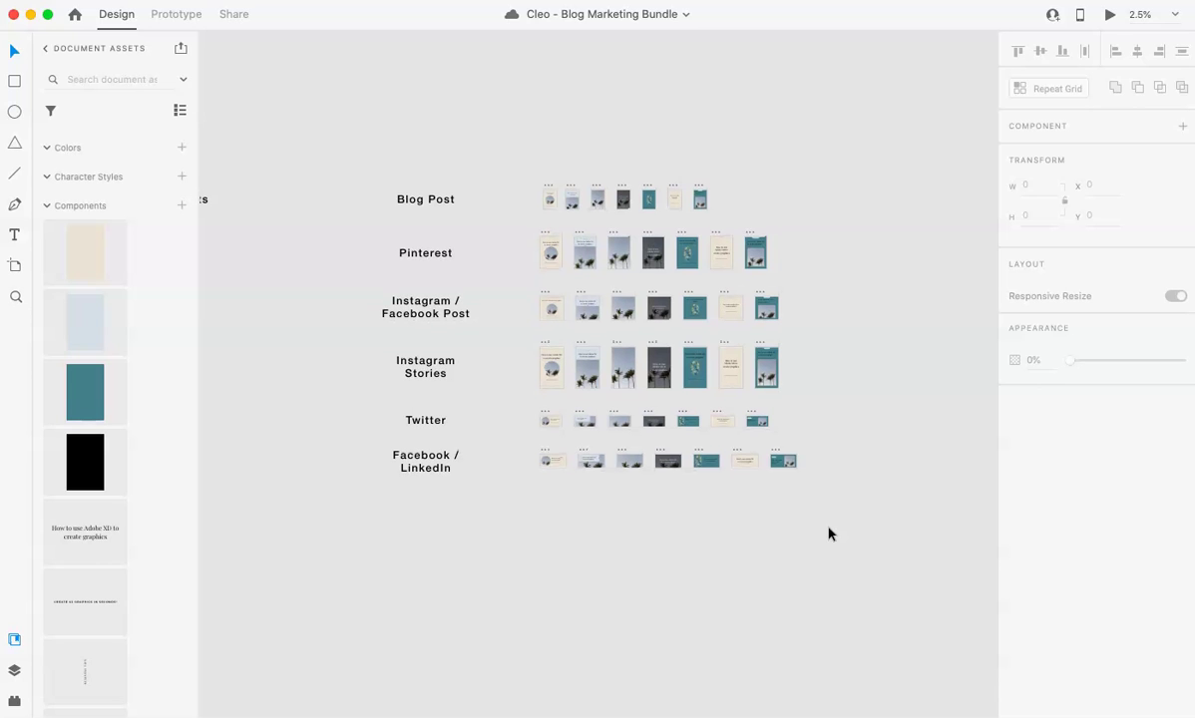
key("super+equal")
scroll(828, 536, "right", 3)
scroll(828, 536, "down", 1)
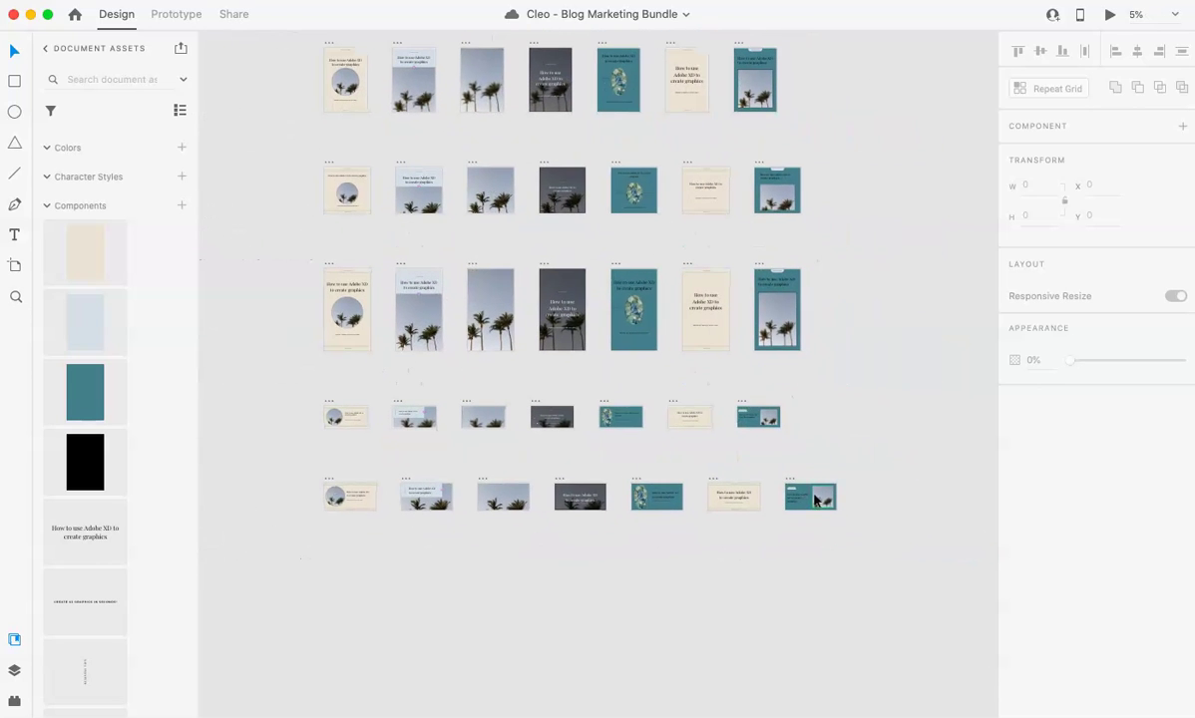
key("super+equal")
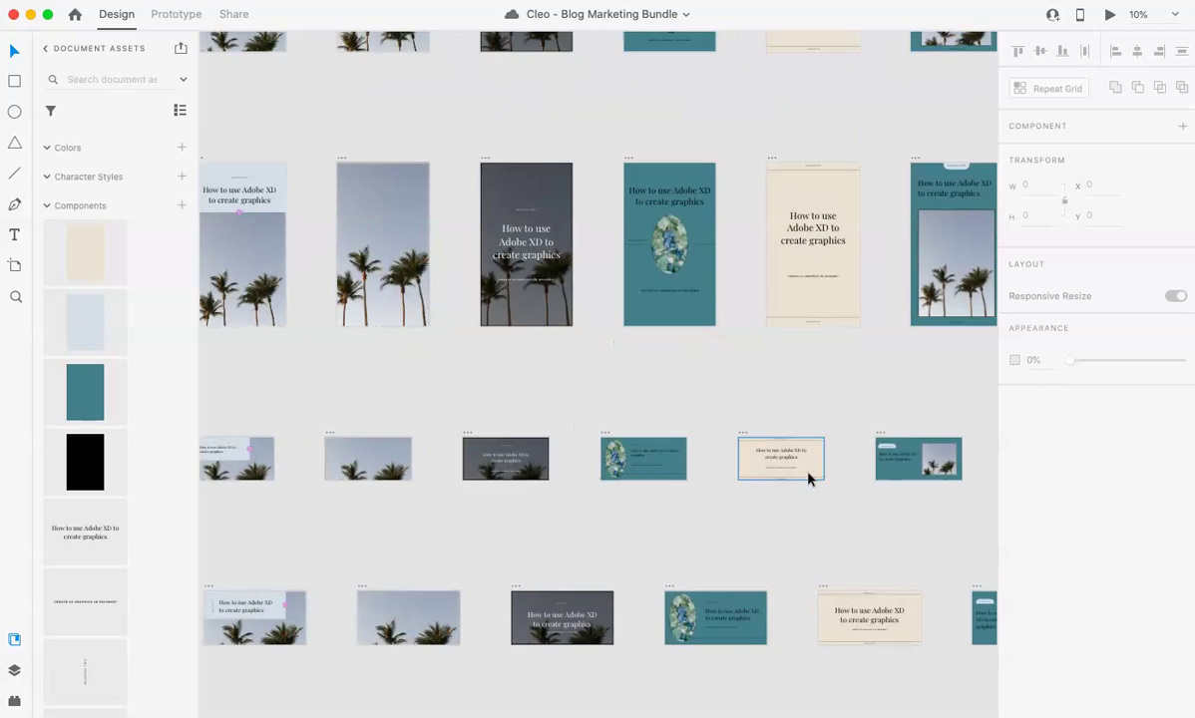
key("super+minus")
key("super+minus")
scroll(809, 480, "up", 1)
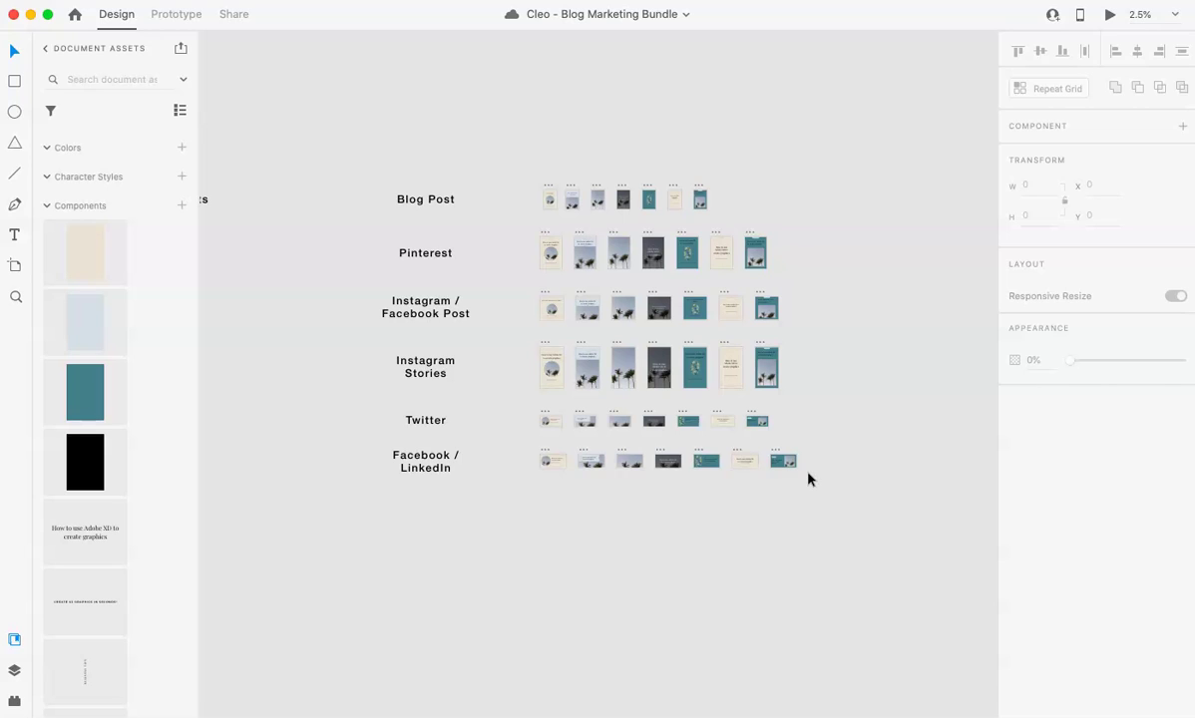
scroll(808, 479, "left", 5)
scroll(808, 479, "up", 2)
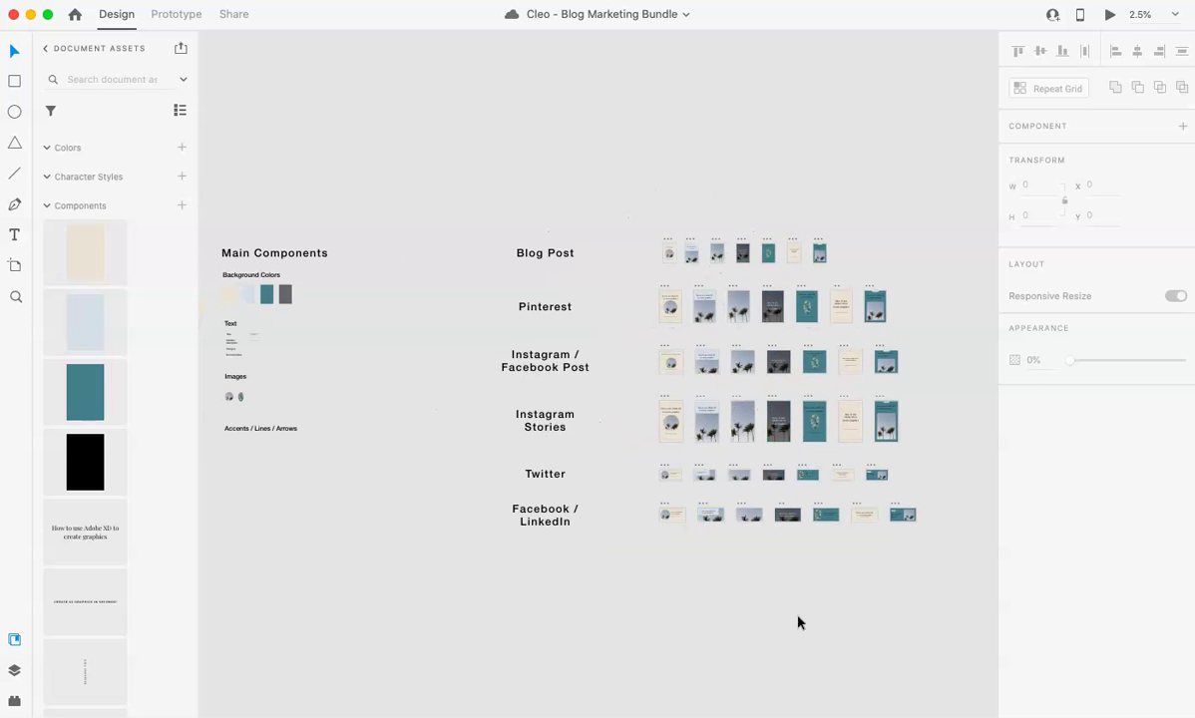
scroll(888, 516, "left", 2)
scroll(888, 516, "up", 1)
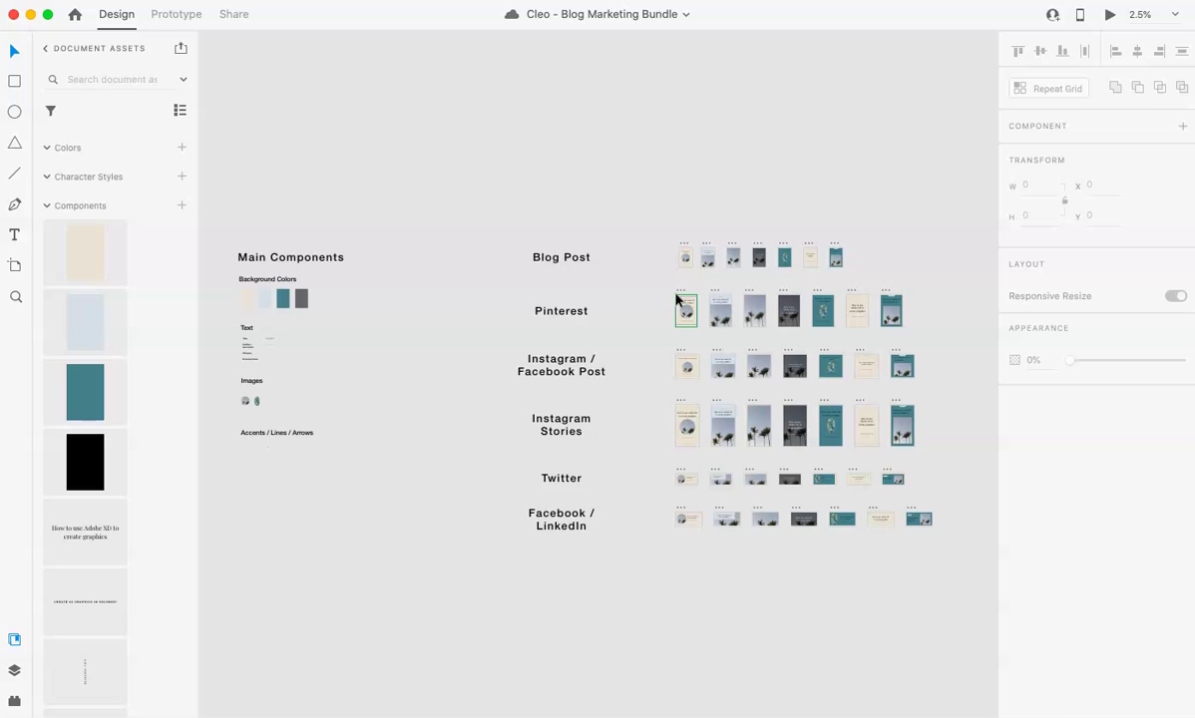
scroll(677, 299, "left", 4)
scroll(677, 299, "down", 2)
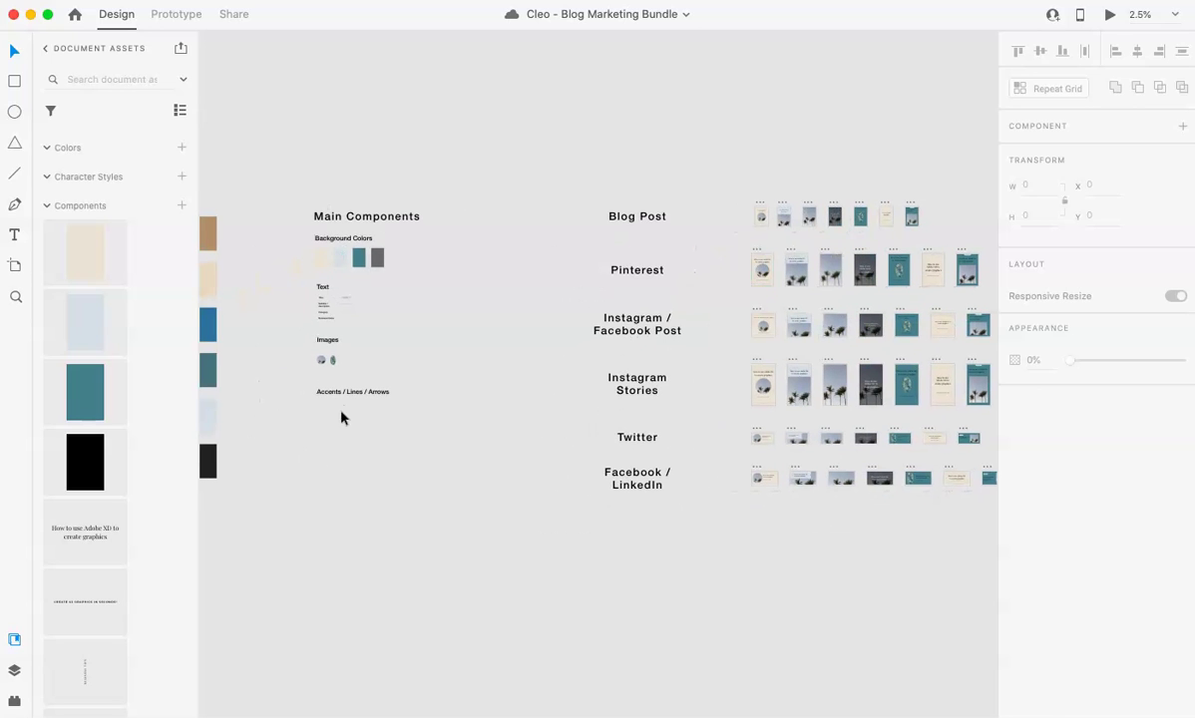
scroll(362, 485, "right", 5)
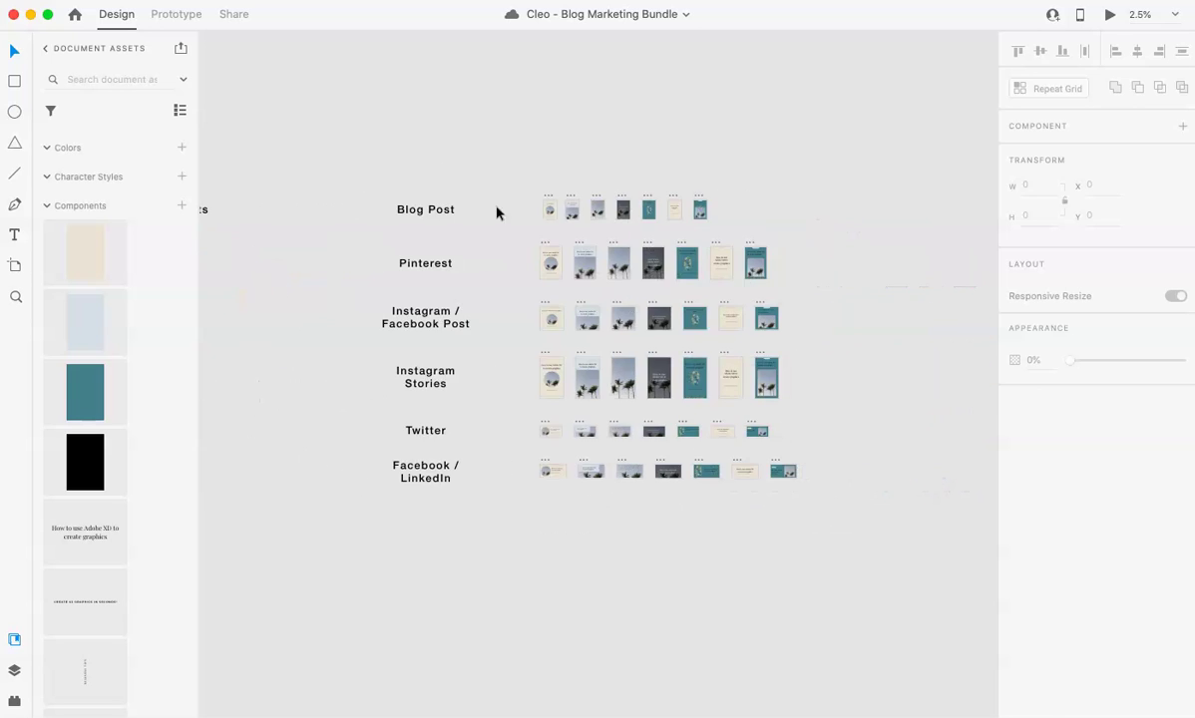
scroll(553, 210, "down", 1)
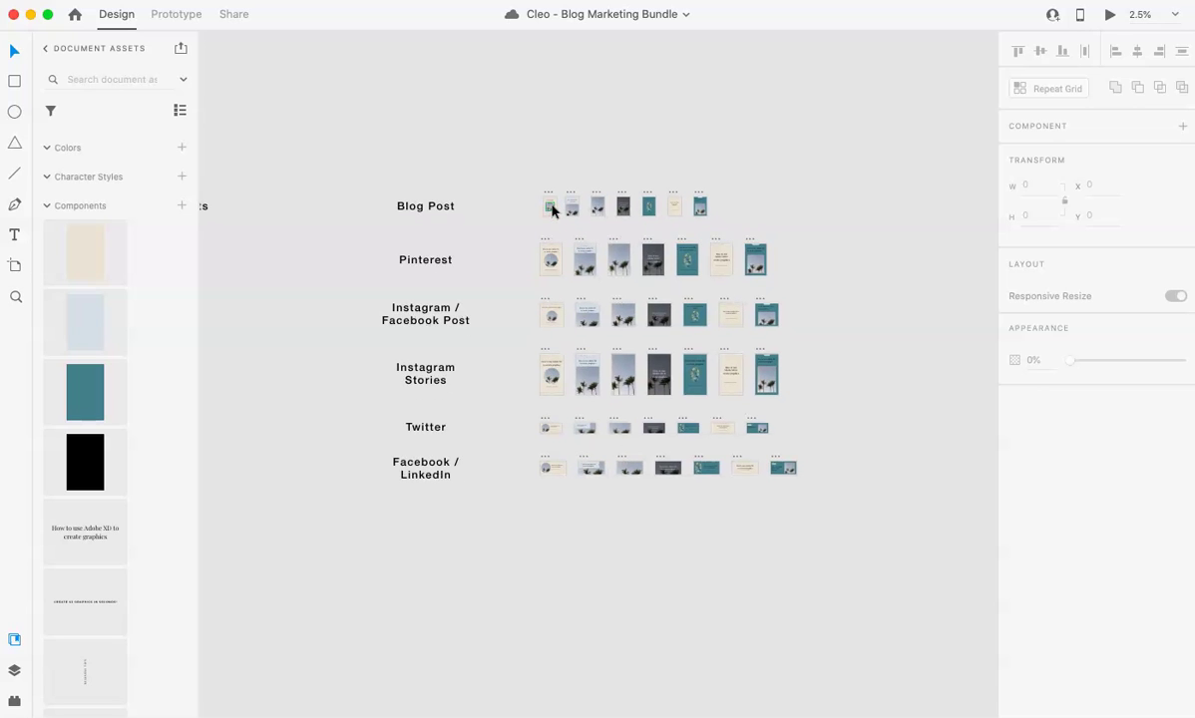
scroll(486, 420, "left", 2)
Trial-select Pinterest, Instagram, Twitter and Facebook artboards, then clear the selection.
left_click_drag(559, 181, 889, 494)
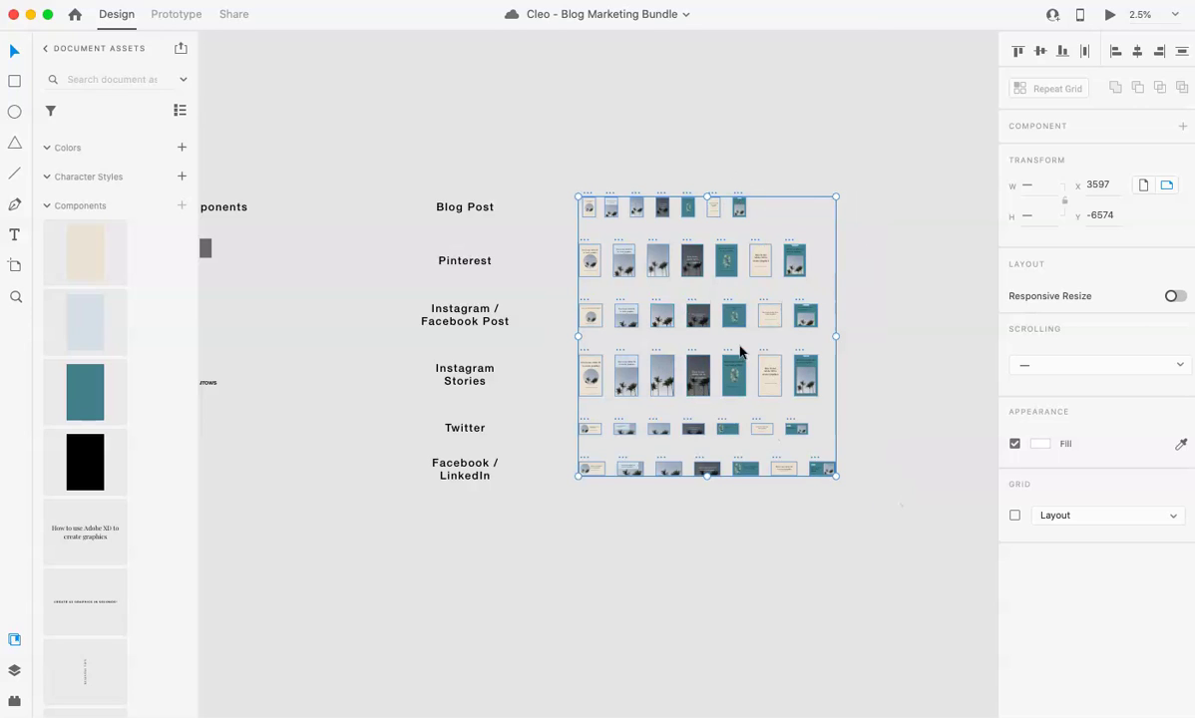
left_click(895, 369)
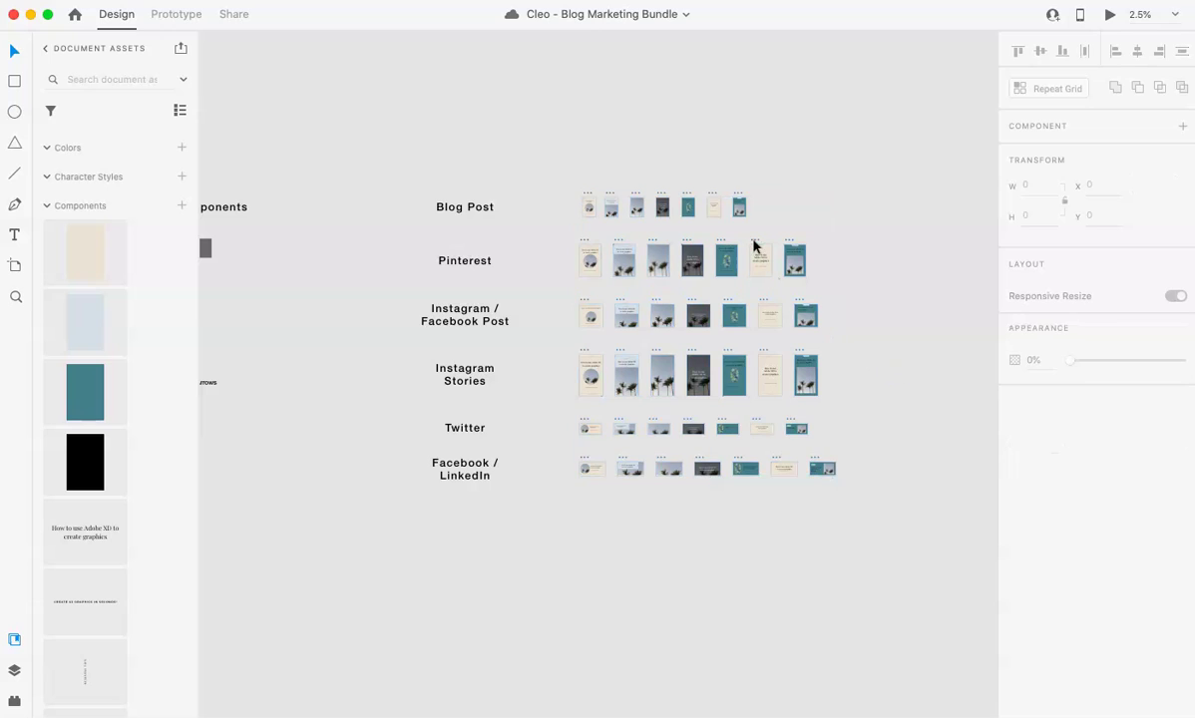
left_click(756, 241)
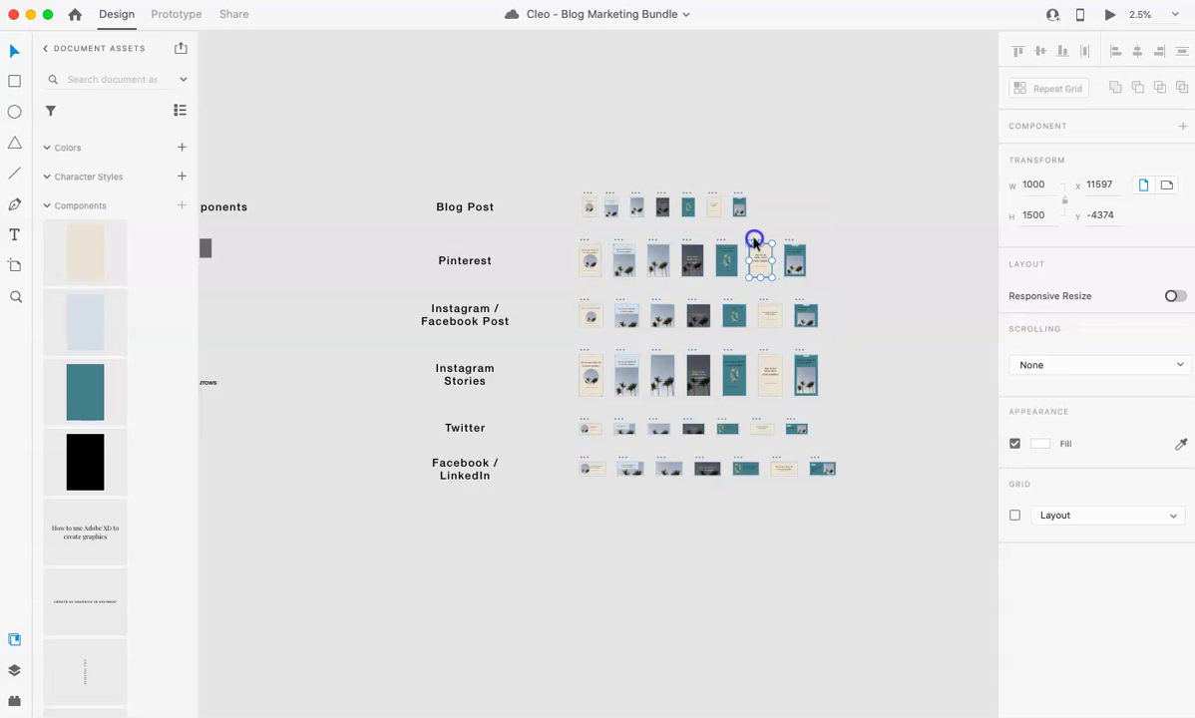
left_click(621, 301, "shift")
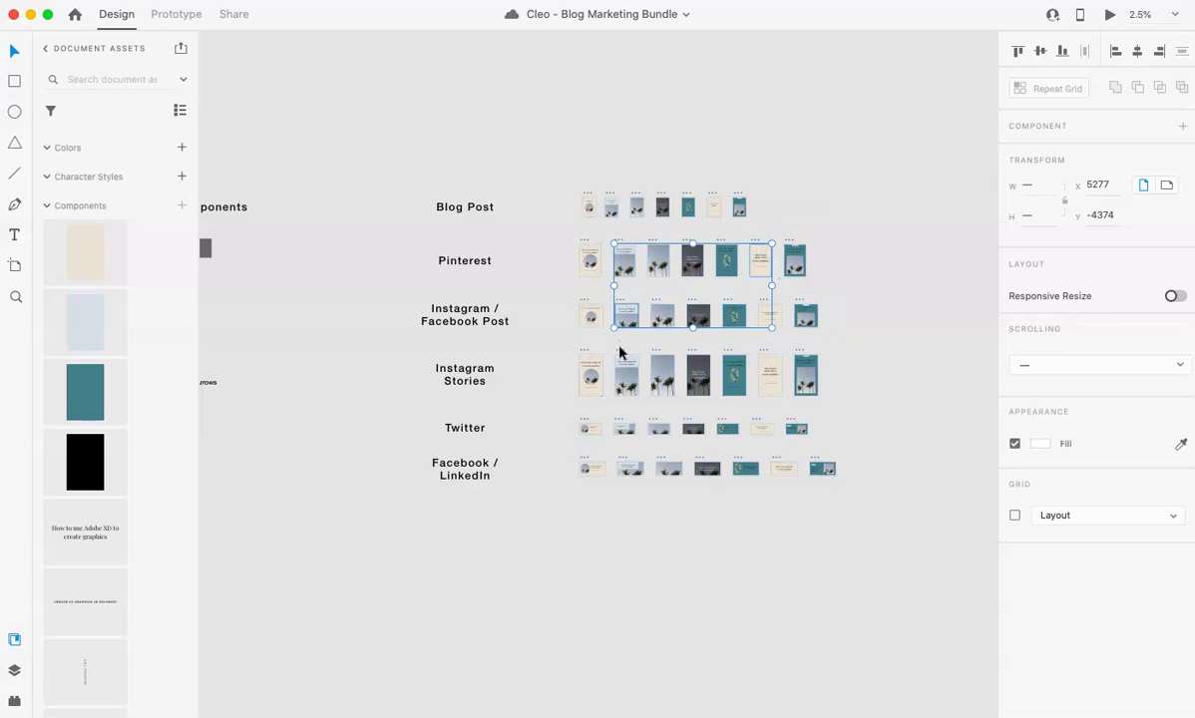
left_click(620, 347, "shift")
left_click(689, 426, "shift")
left_click(816, 461, "shift")
left_click(899, 467)
Marquee-select every artboard in the grid and open the File menu.
left_click_drag(568, 174, 909, 515)
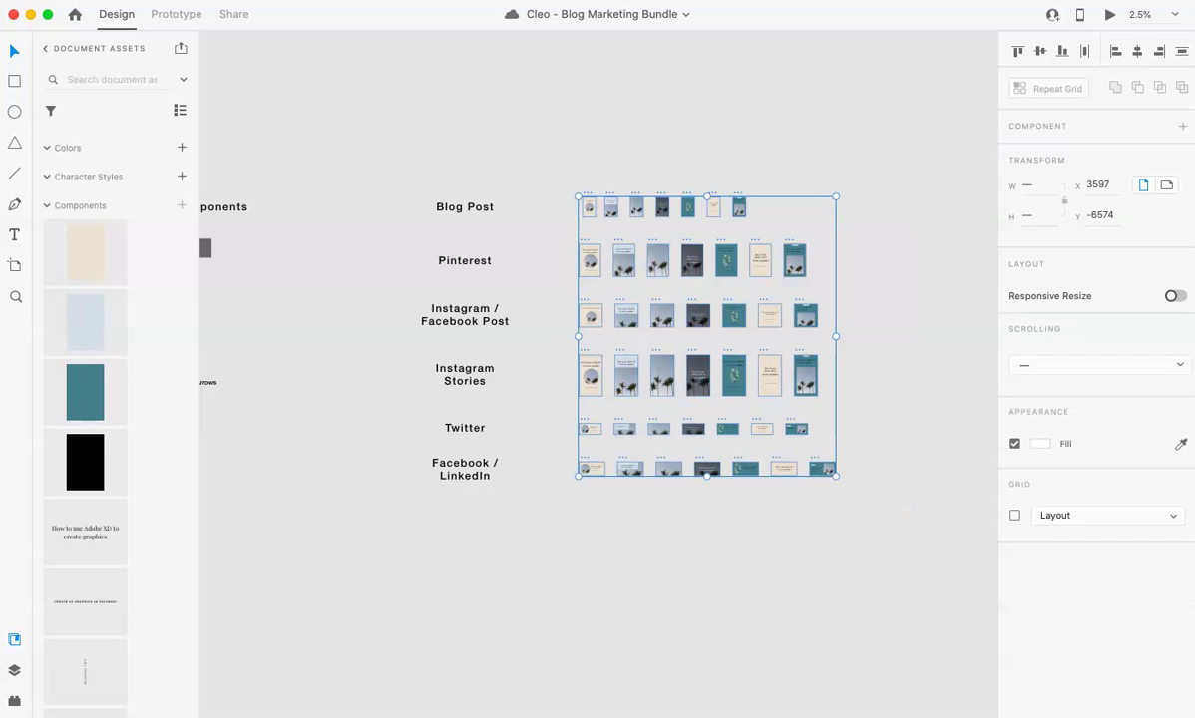
left_click(71, 2)
mouse_move(156, 242)
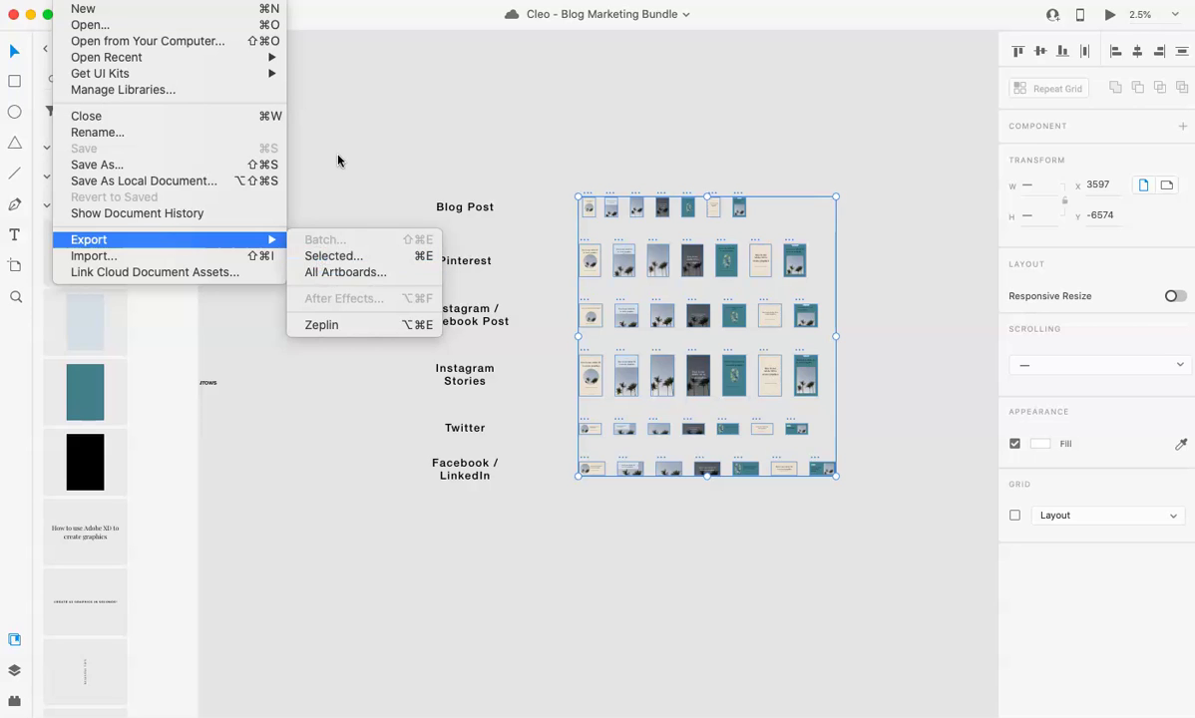
Open Export for the selected artboards, keep PNG as the format, and cancel.
left_click(340, 157)
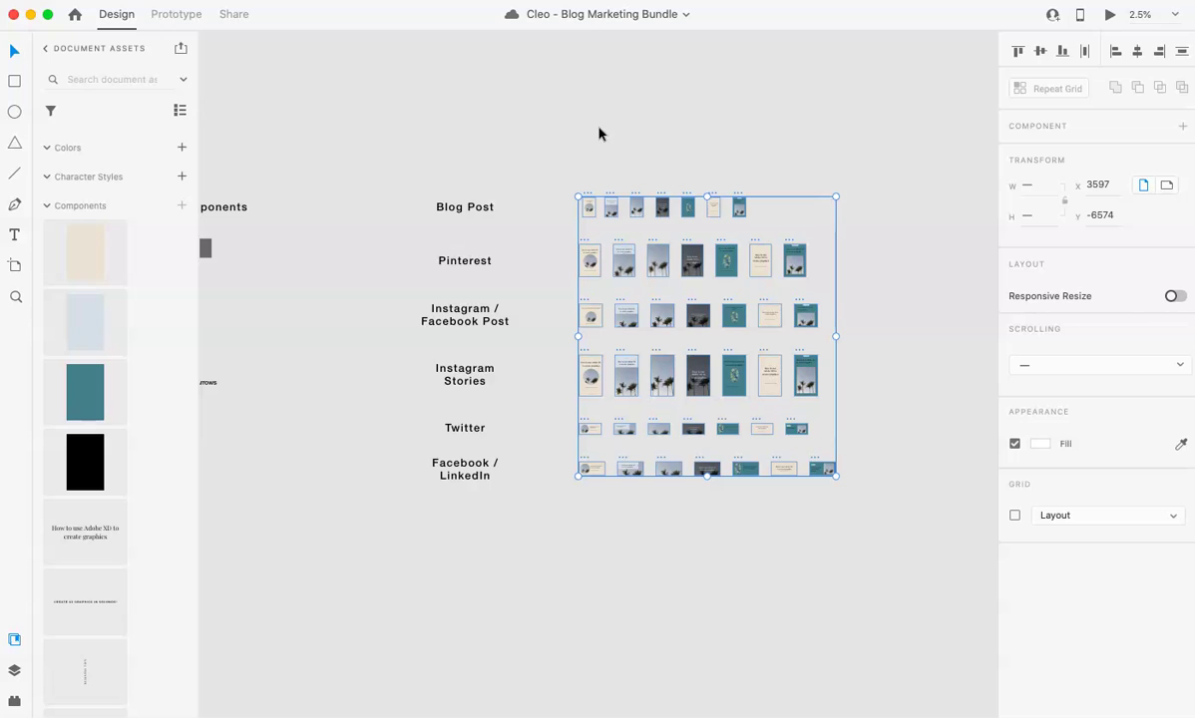
key("super+e")
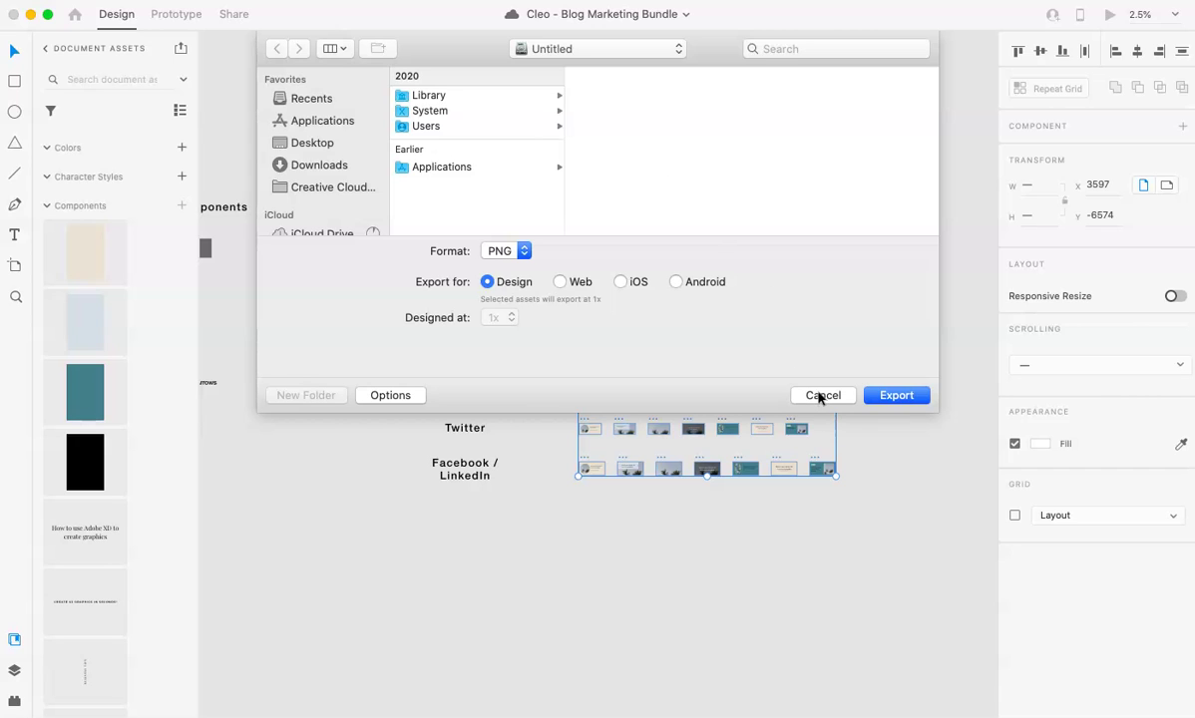
left_click(506, 252)
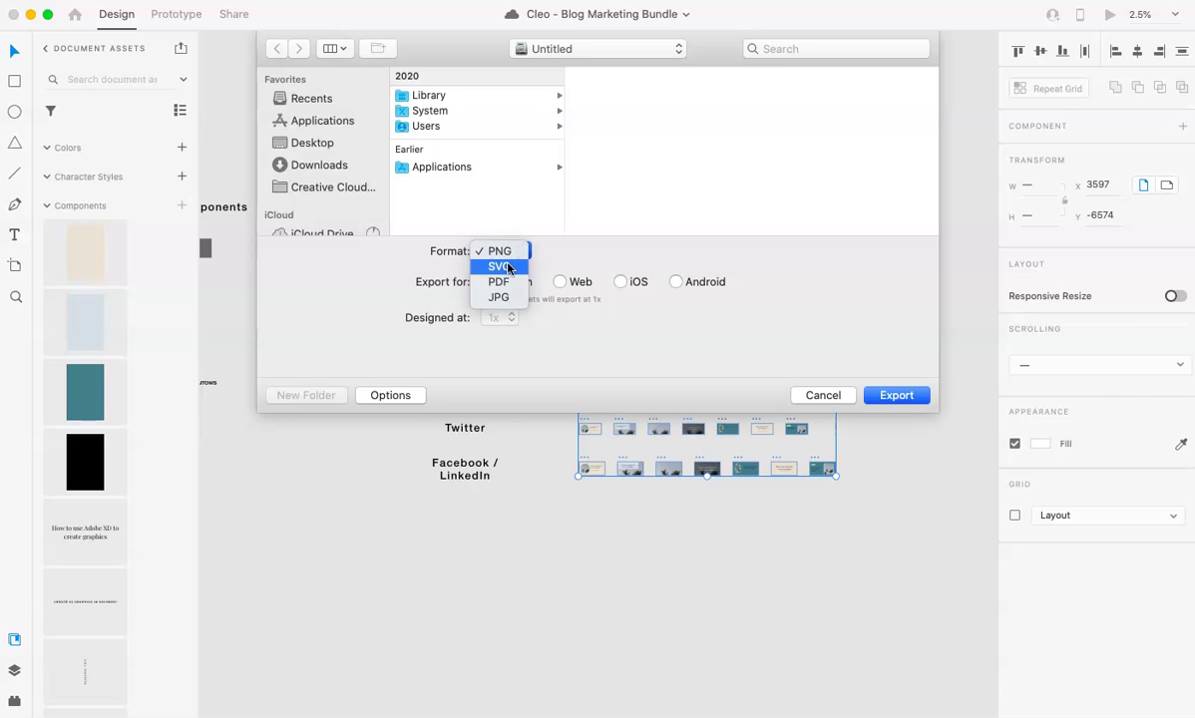
left_click(705, 257)
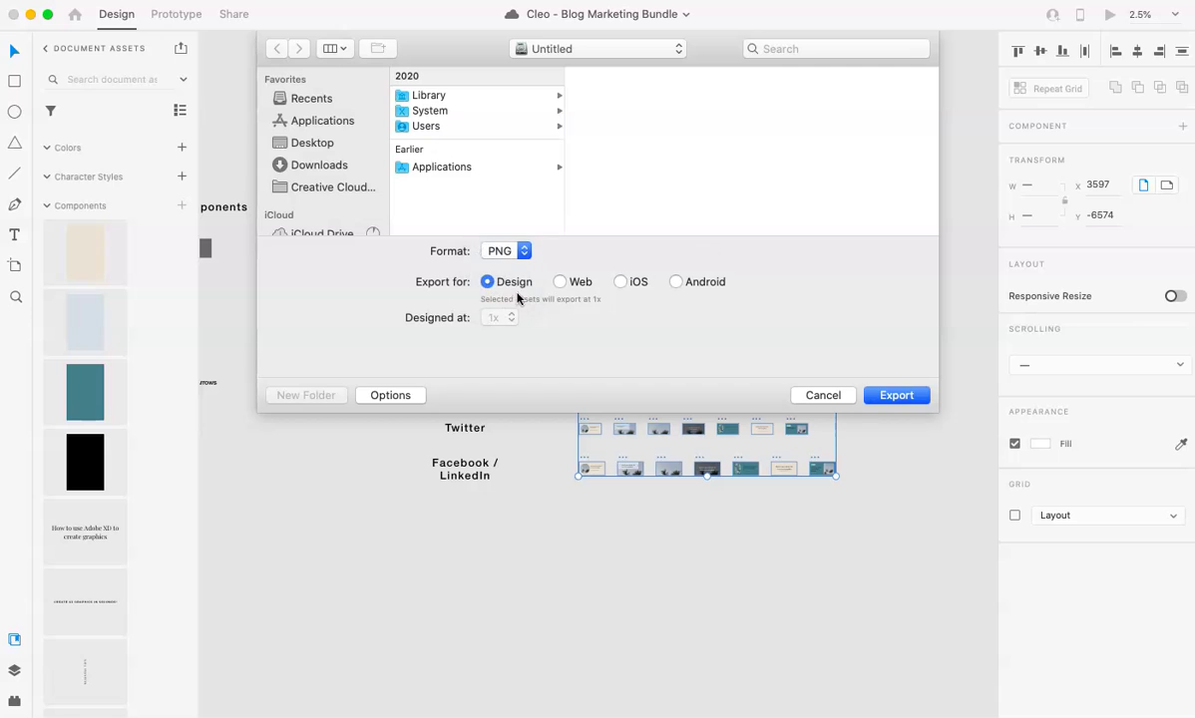
left_click(825, 396)
Rename the first two Blog Post artboards, naming the first one Blog Post Cover.
left_click(888, 435)
scroll(887, 440, "up", 5)
scroll(887, 440, "down", 2)
scroll(887, 440, "up", 6)
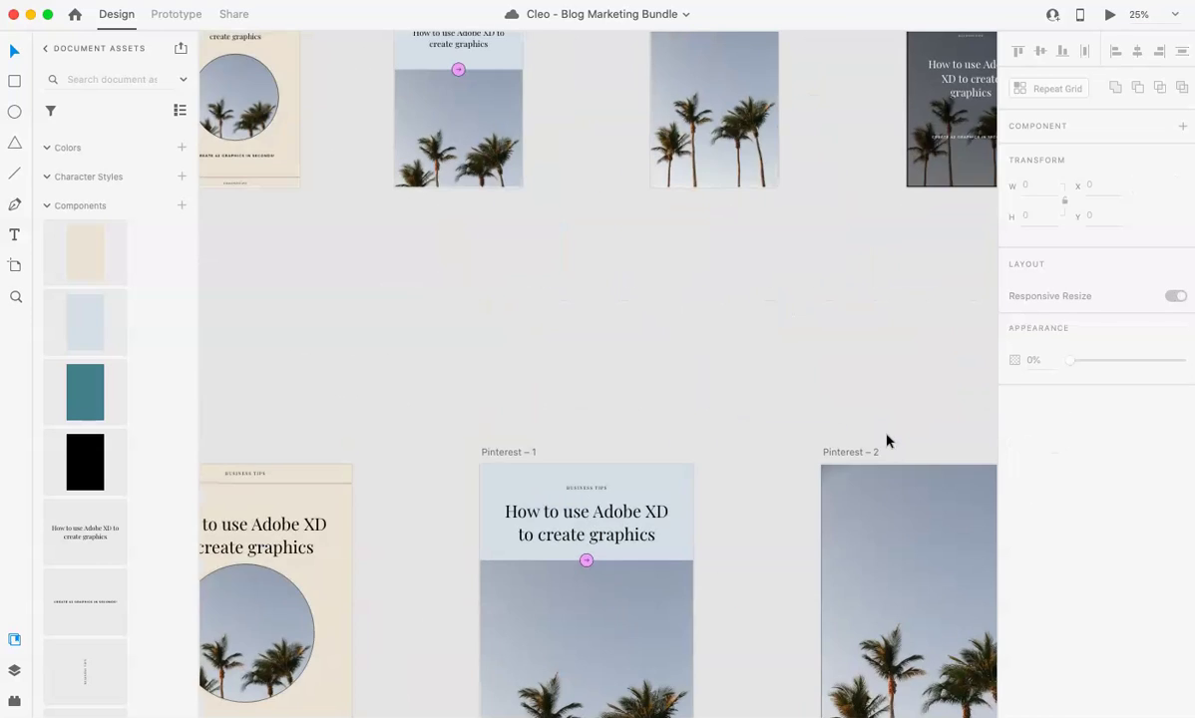
scroll(887, 440, "up", 3)
double_click(544, 169)
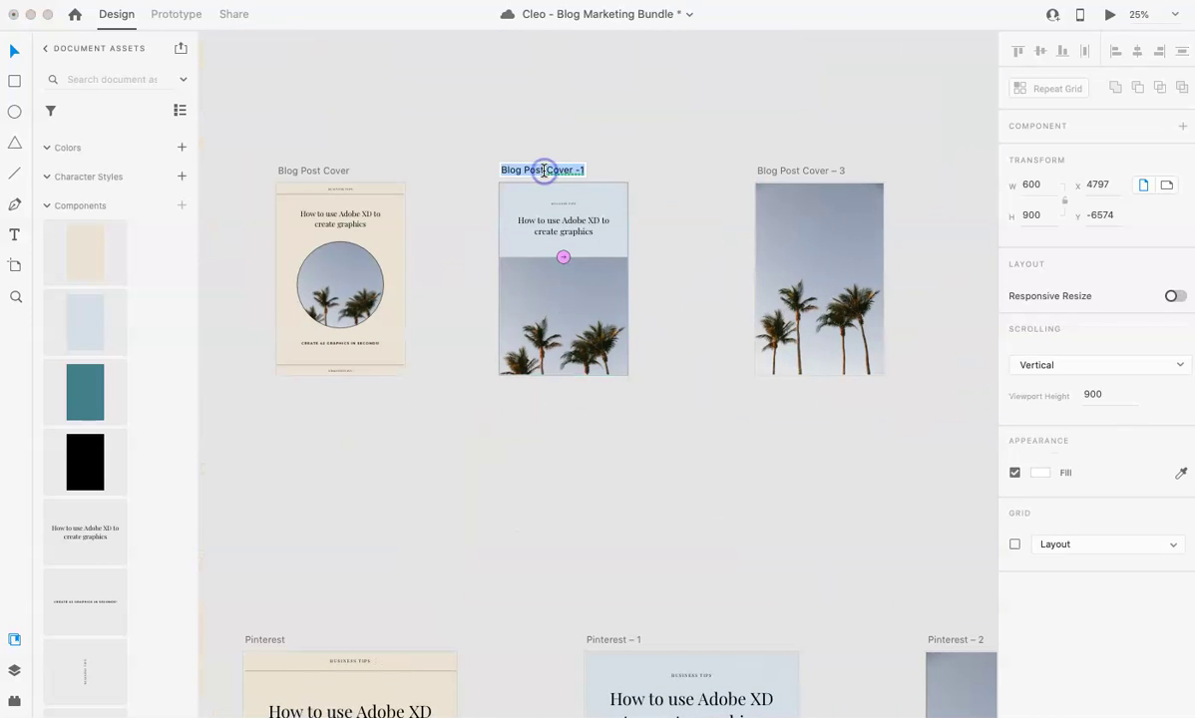
left_click(517, 137)
scroll(469, 160, "left", 3)
double_click(409, 181)
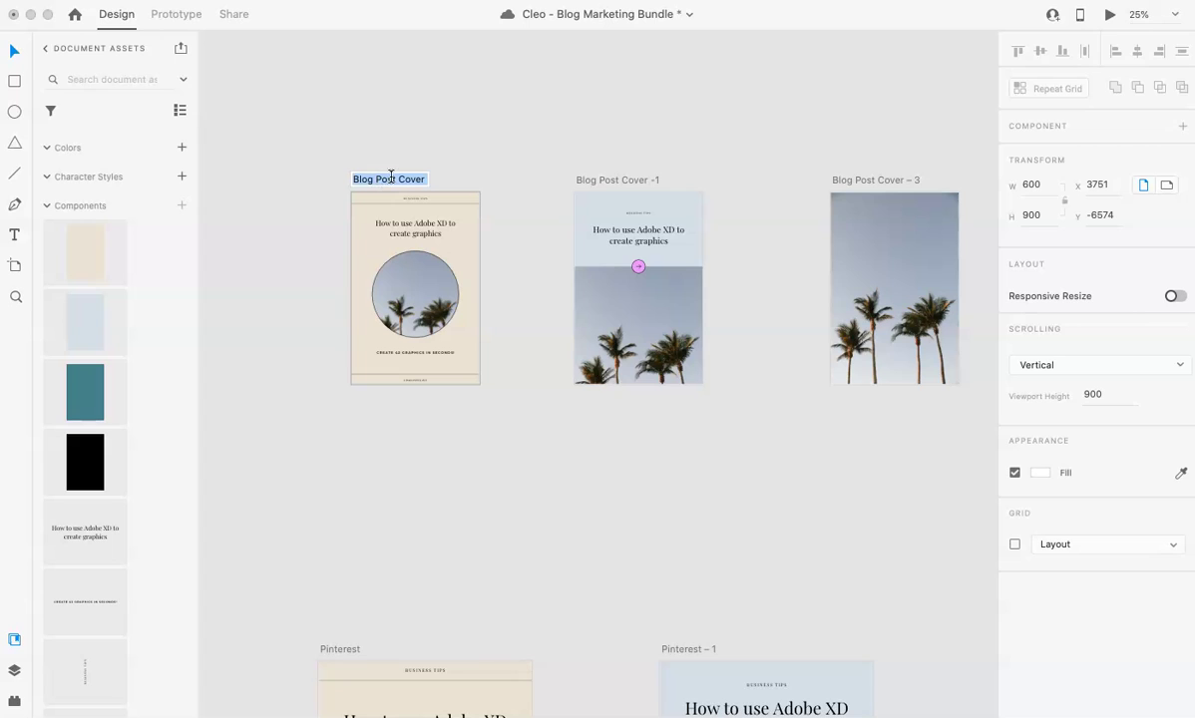
left_click(477, 174)
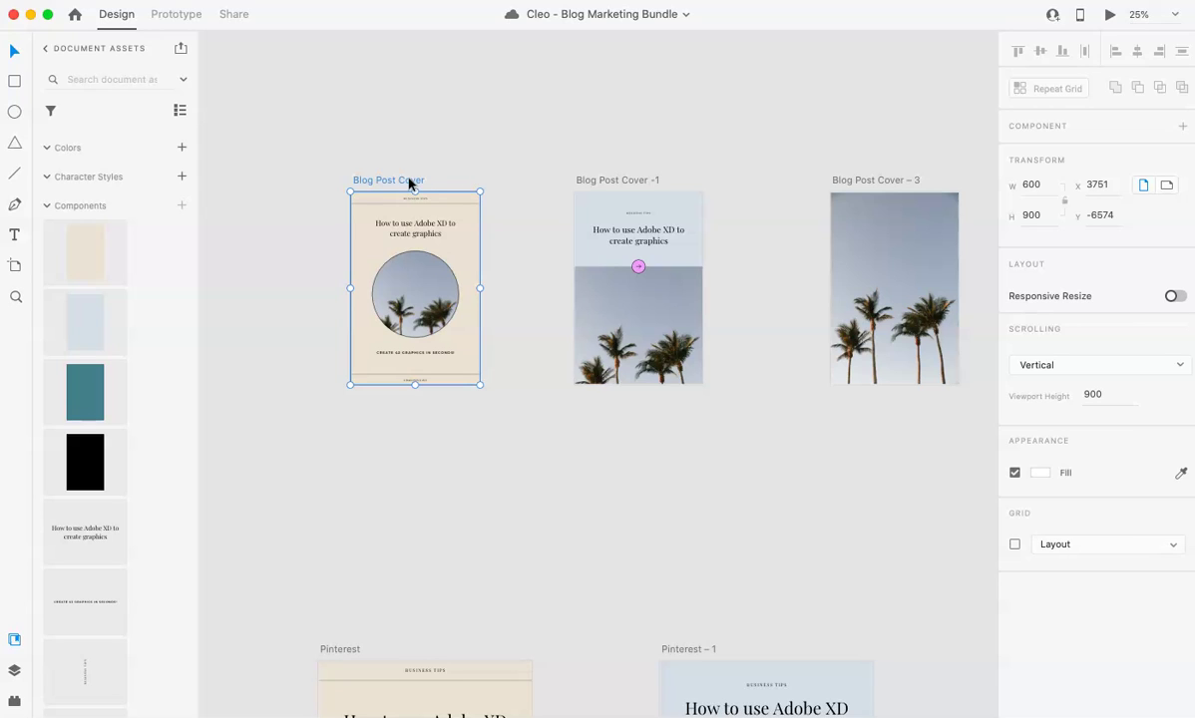
Confirm the names Blog Post Cover and Blog Post Cover -1, then zoom out.
double_click(409, 182)
left_click(467, 171)
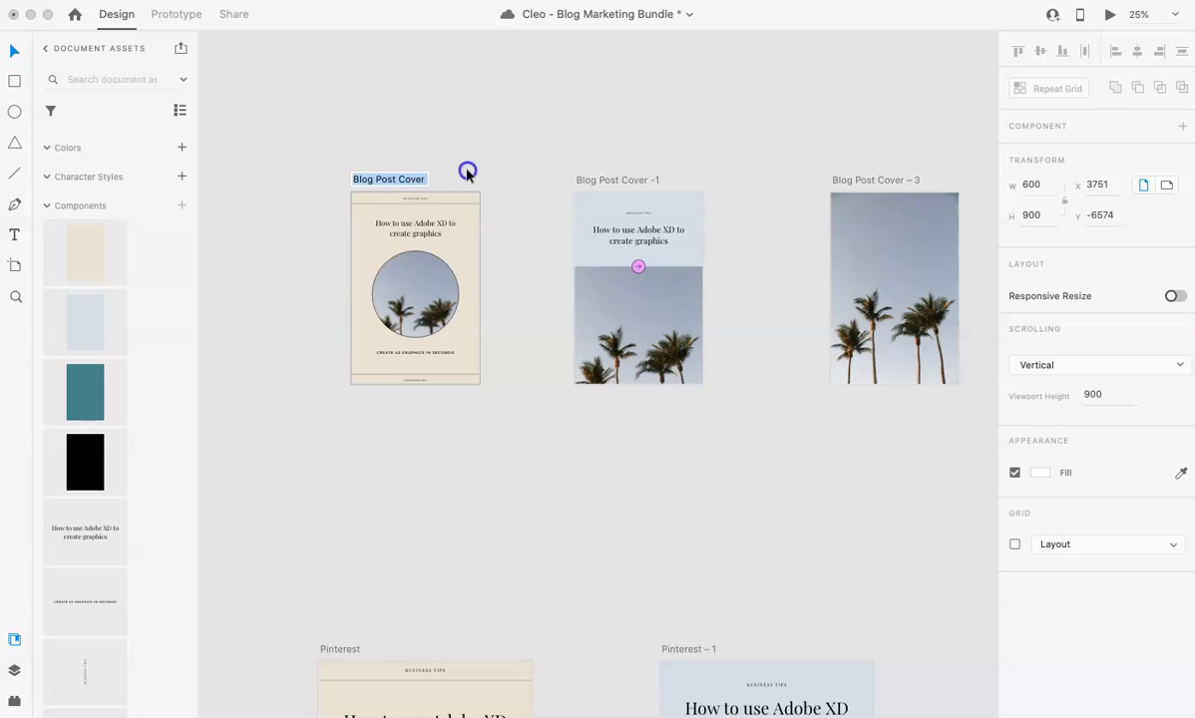
double_click(625, 182)
left_click(688, 152)
key("super+minus")
key("super+minus")
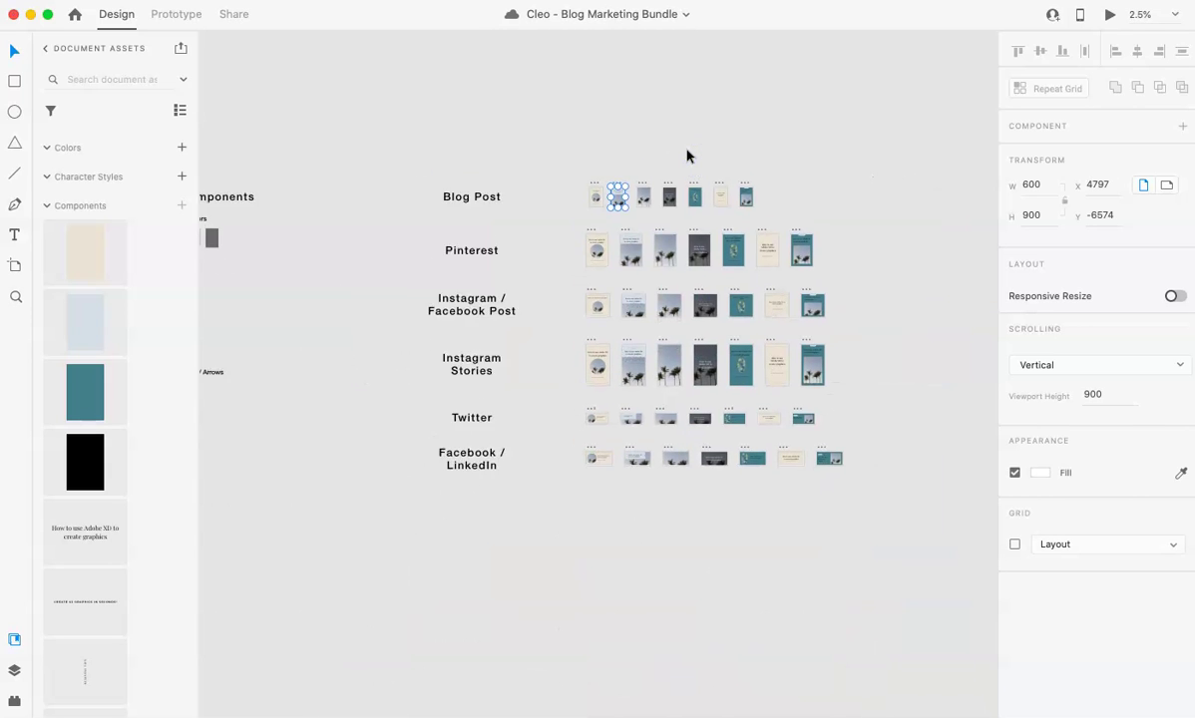
Deselect the Blog Post artboard and pan to show the Main Components board.
scroll(687, 156, "up", 2)
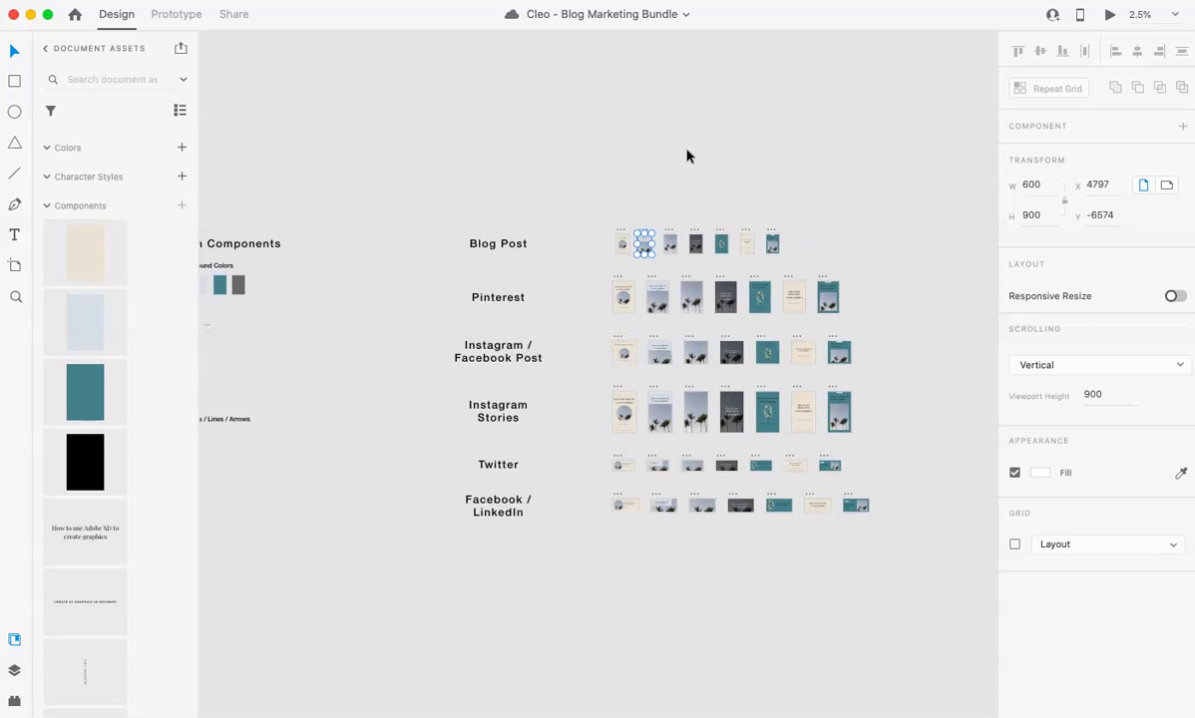
left_click(687, 155)
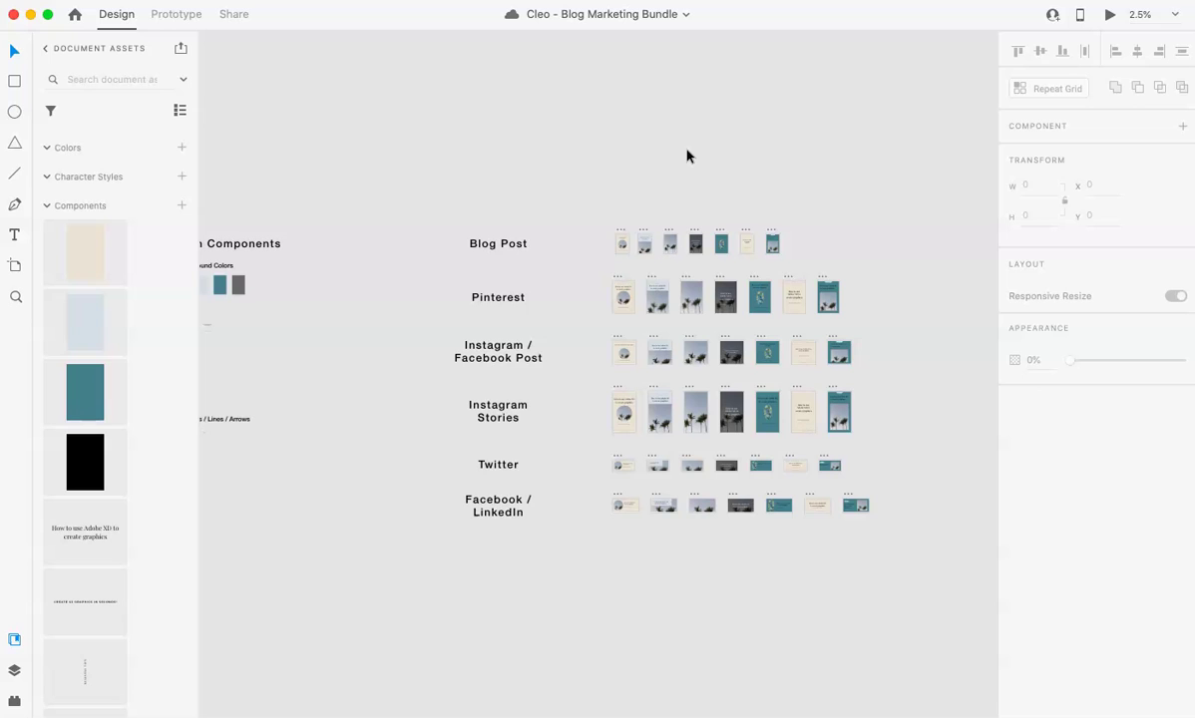
scroll(686, 156, "left", 3)
scroll(686, 155, "down", 2)
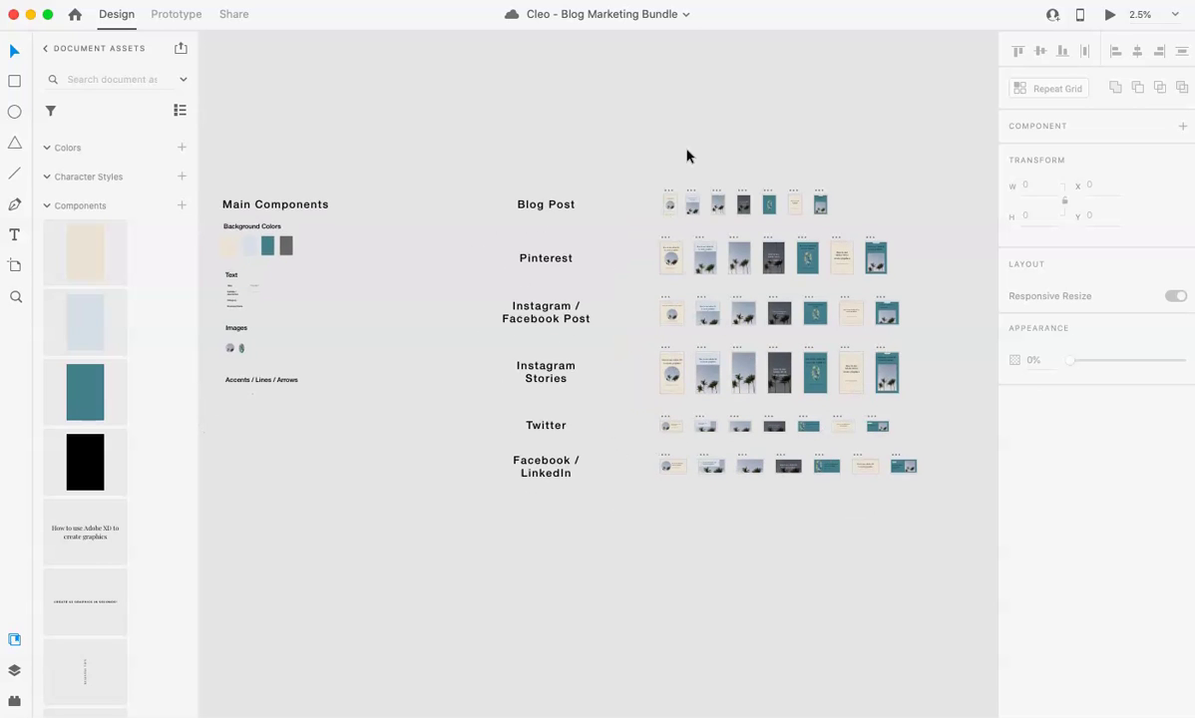